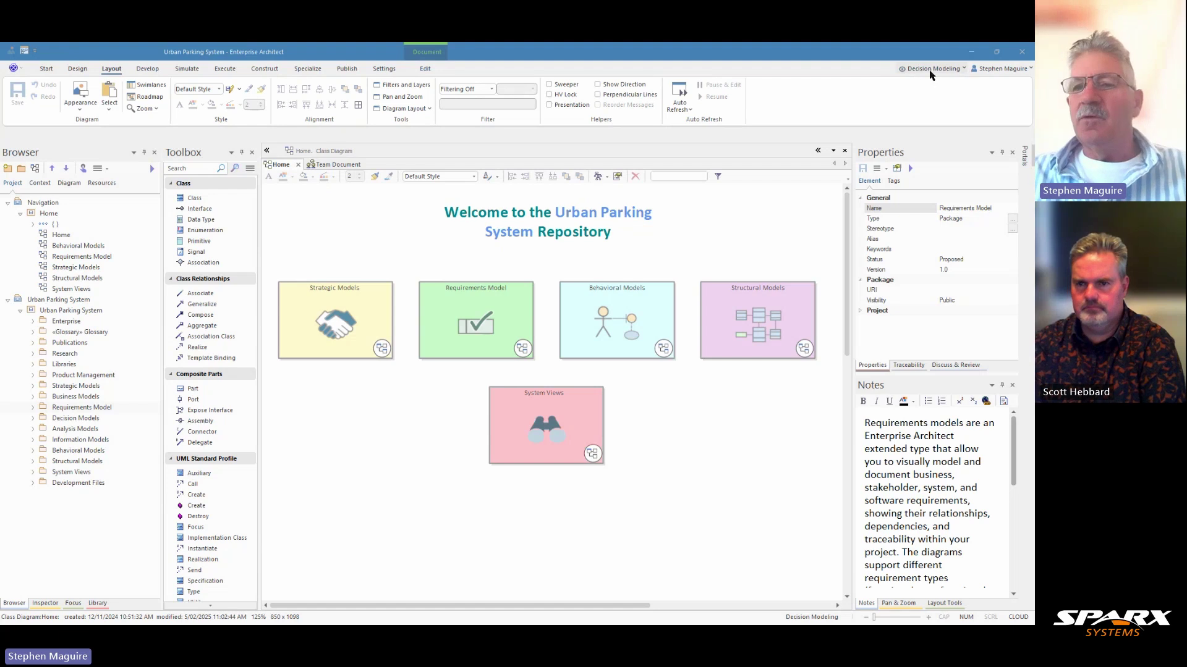
# Switch the modeling perspective from Decision Modeling to the ArchiMate perspective of the Enterprise Architecture set.
pyautogui.click(964, 69)
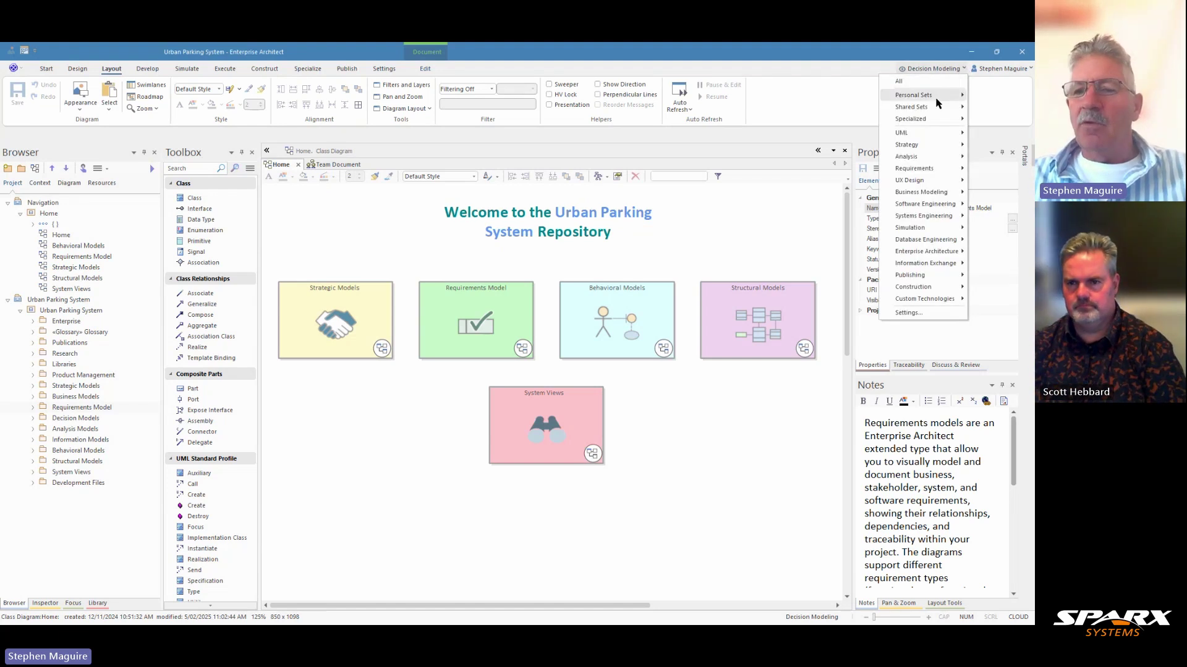
pyautogui.moveTo(927, 252)
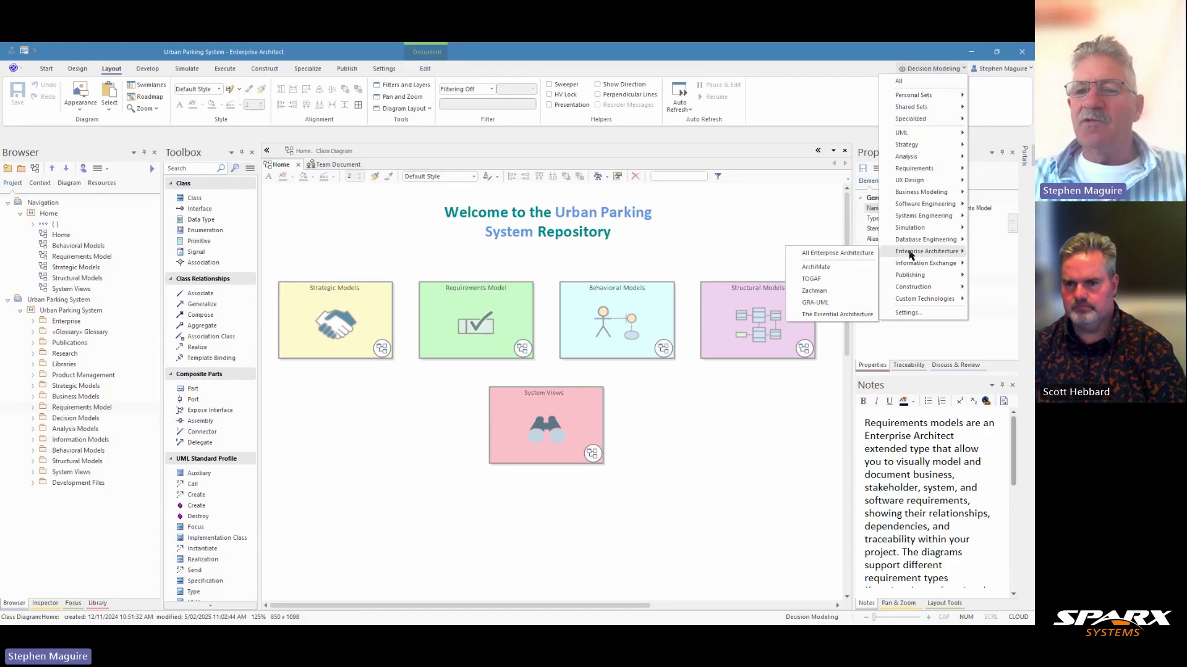
pyautogui.click(815, 268)
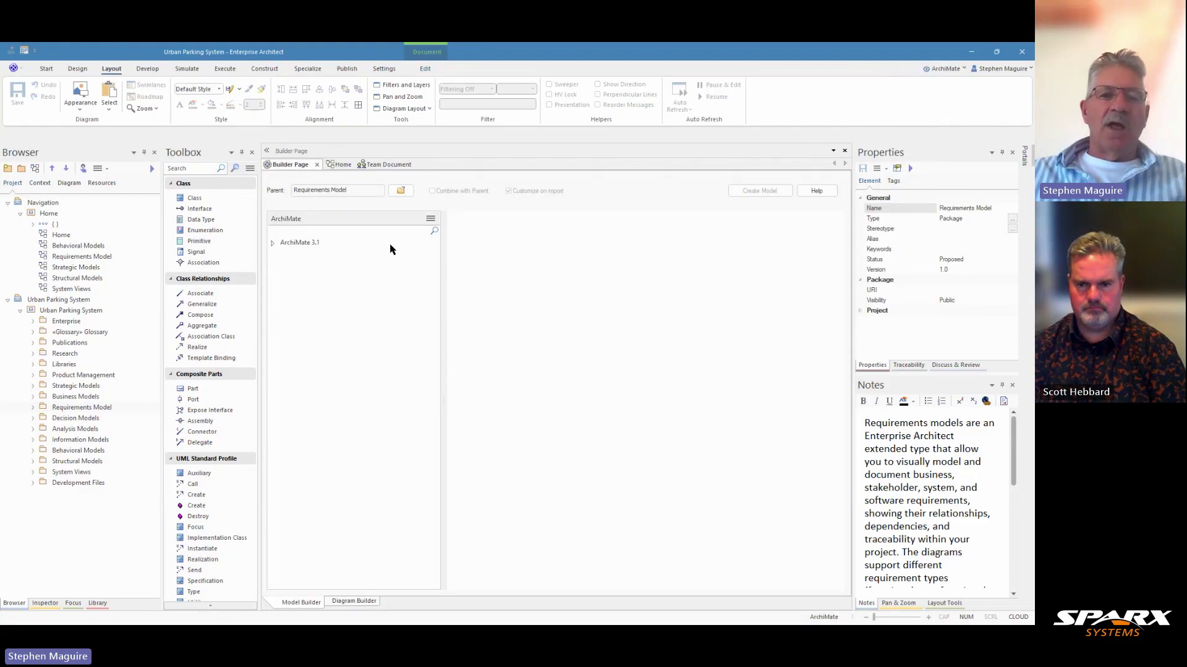
# Examine the Organization and Business Process Cooperation patterns among the ArchiMate 3.1 Basic Viewpoints, then close the model builder.
pyautogui.click(273, 243)
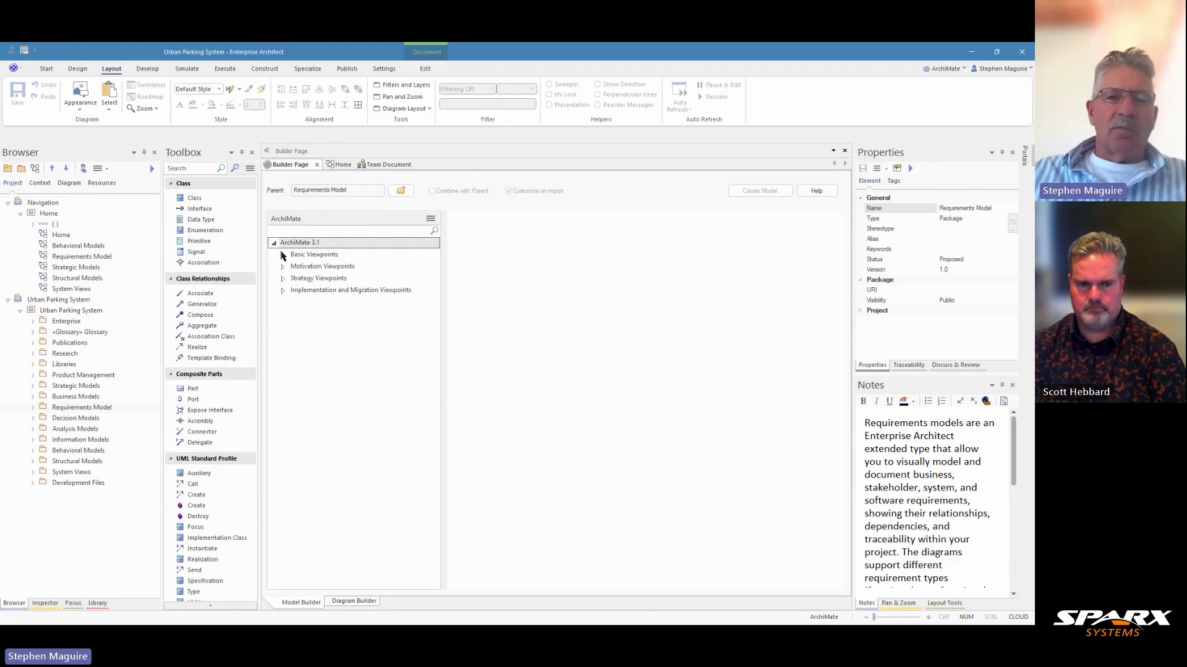
pyautogui.click(283, 255)
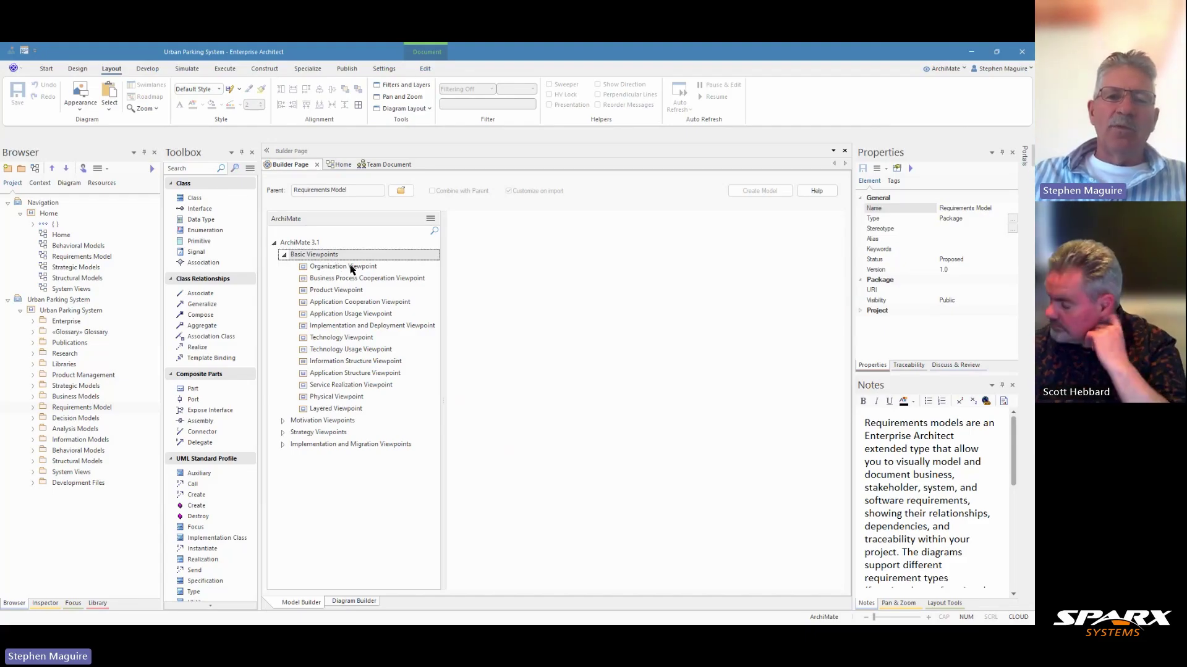
pyautogui.click(351, 268)
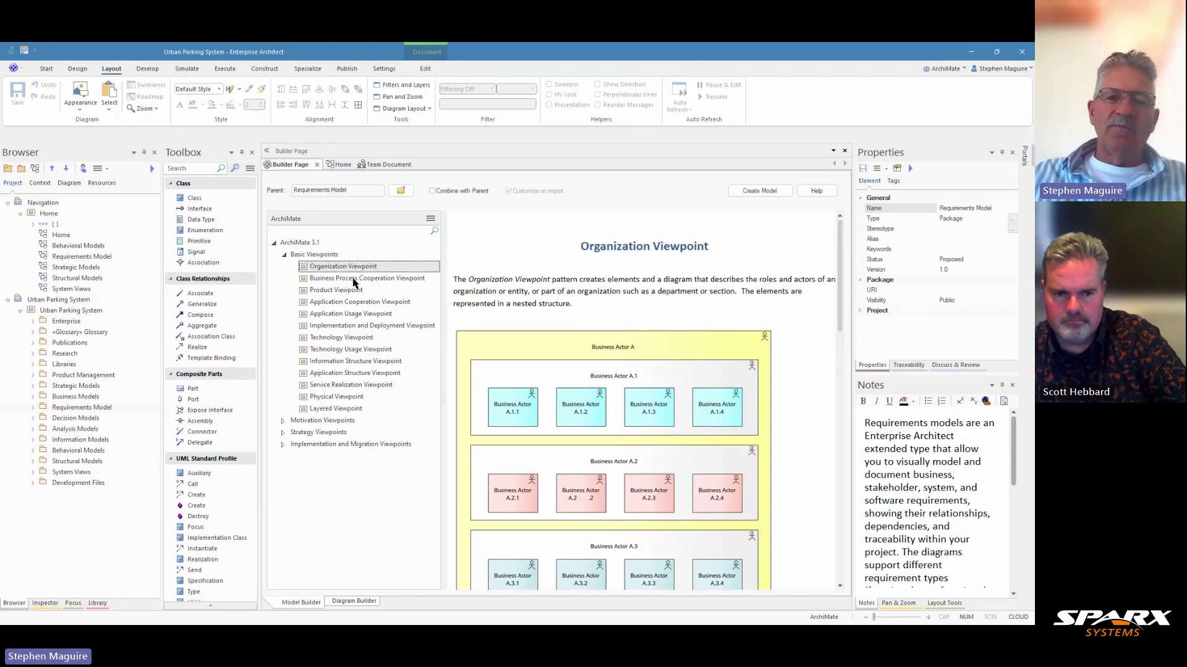
pyautogui.click(363, 281)
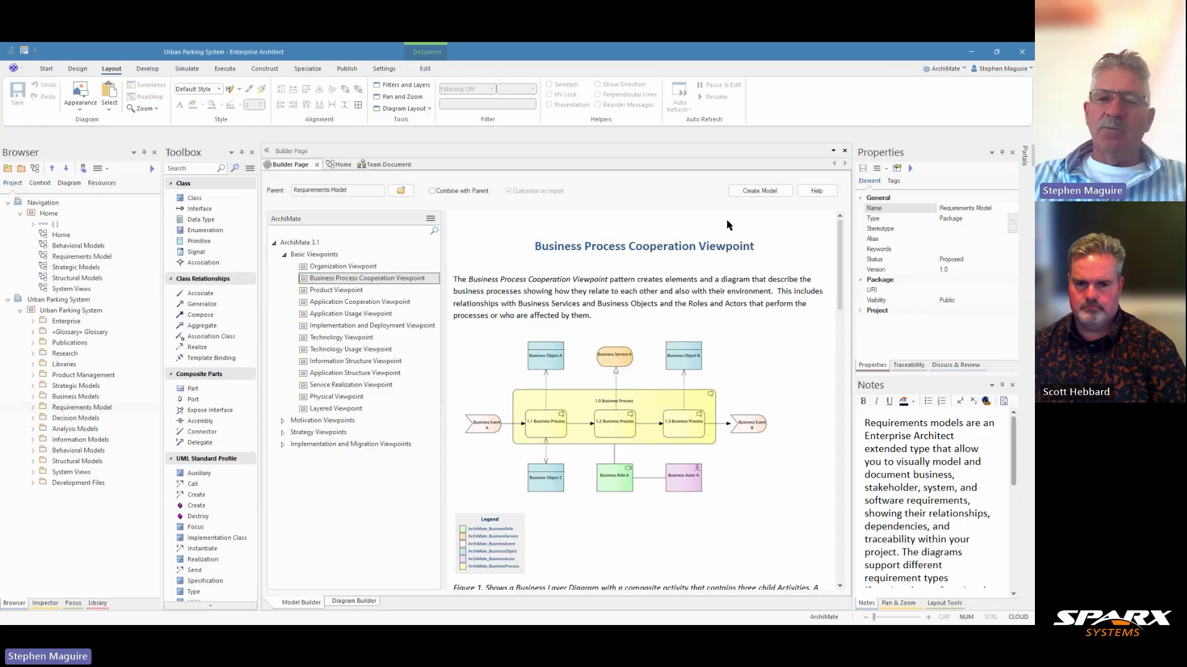
pyautogui.scroll(-3, 699, 310)
pyautogui.scroll(-12, 698, 309)
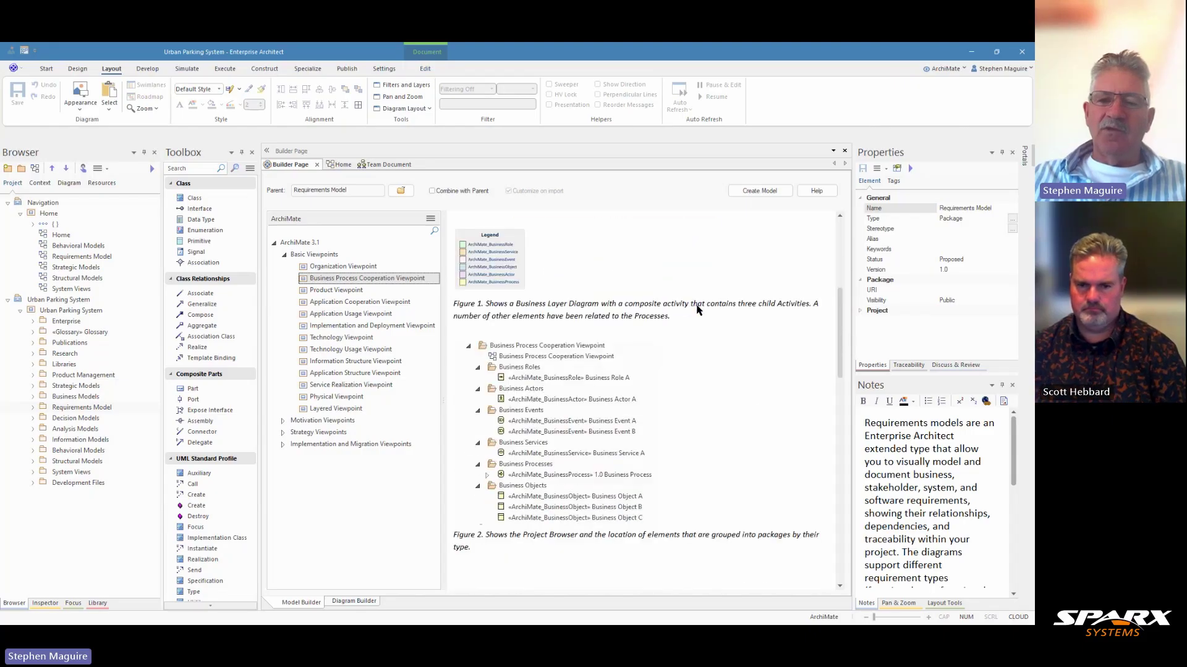
pyautogui.scroll(-5, 698, 309)
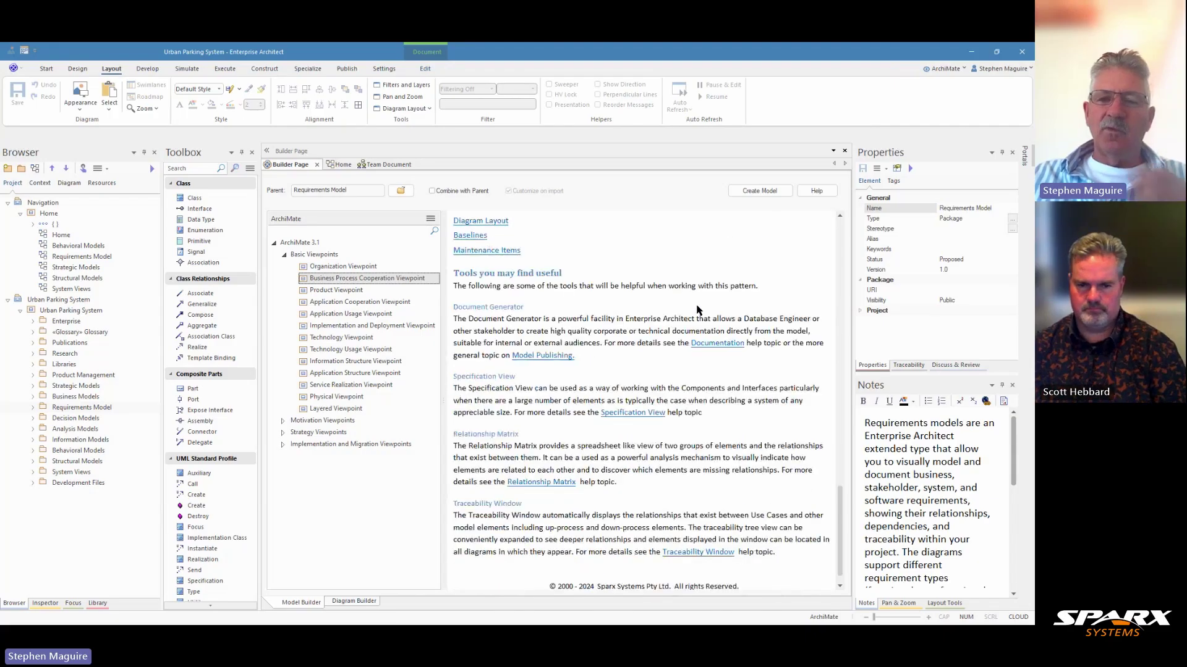
pyautogui.scroll(20, 697, 309)
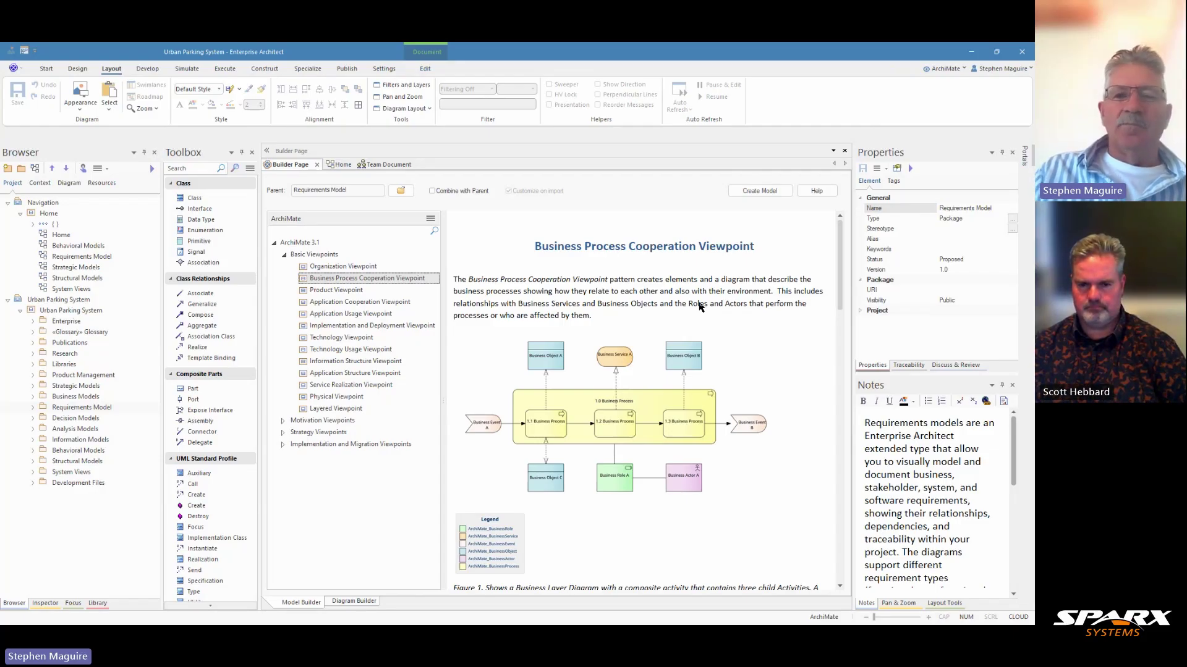
pyautogui.click(316, 165)
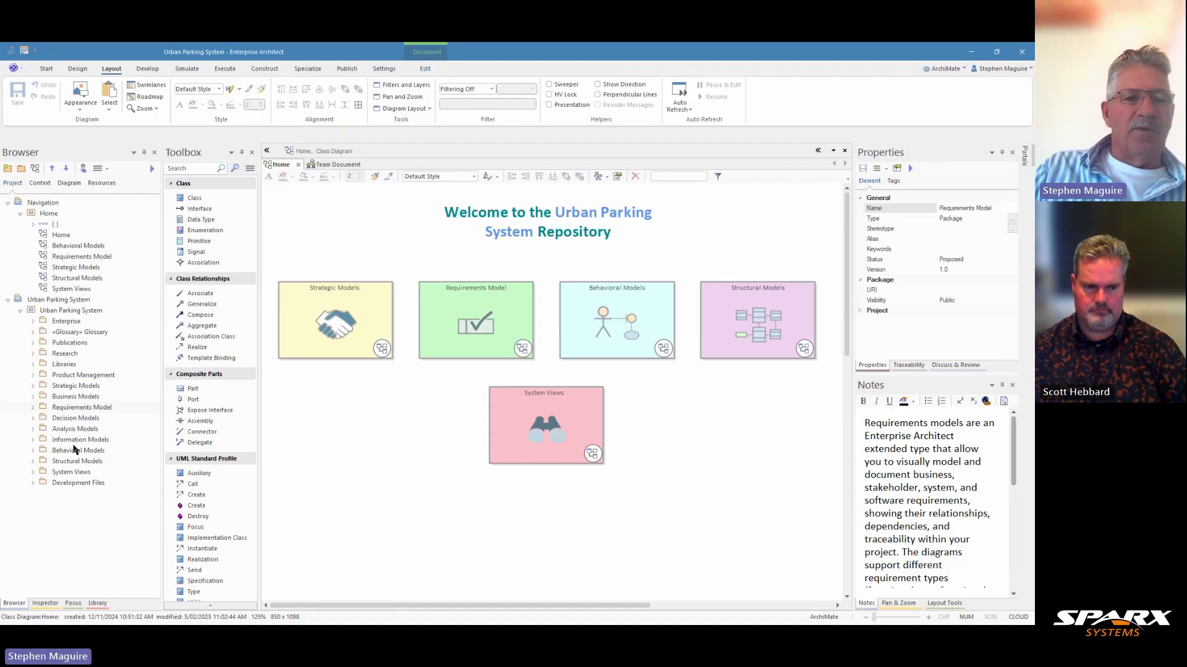
# Add an empty package named Business Process Cooperation Viewpoint under Enterprise's Business Architecture package and move it below Organization Viewpoint.
pyautogui.click(66, 321)
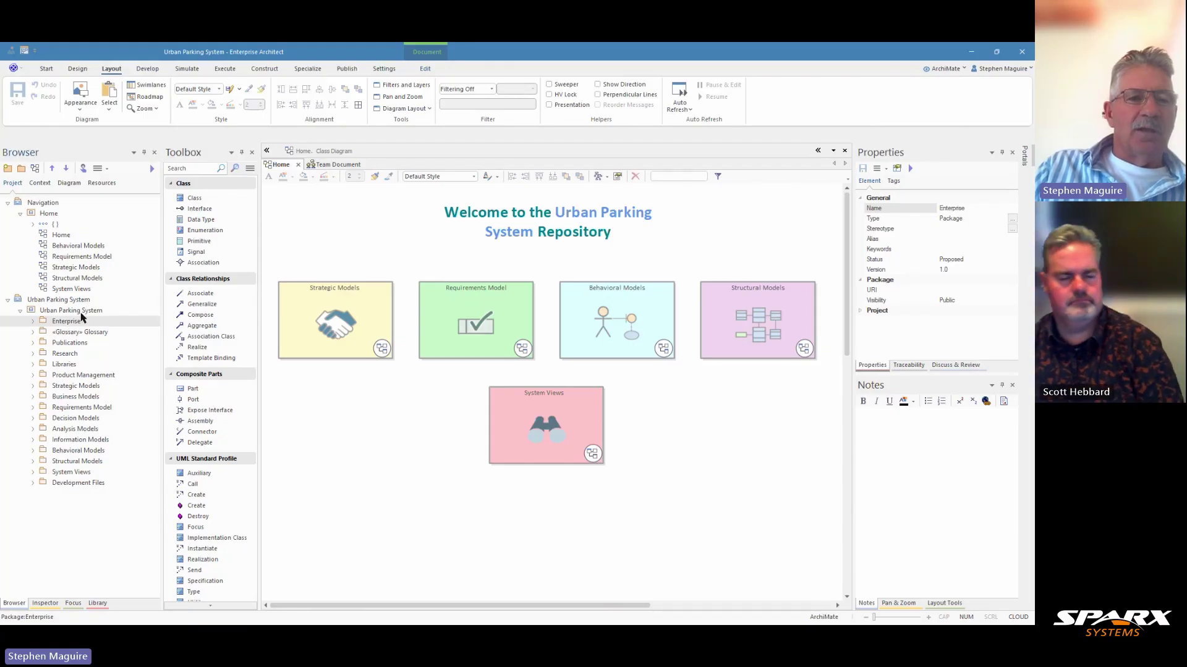
pyautogui.click(33, 321)
pyautogui.click(44, 333)
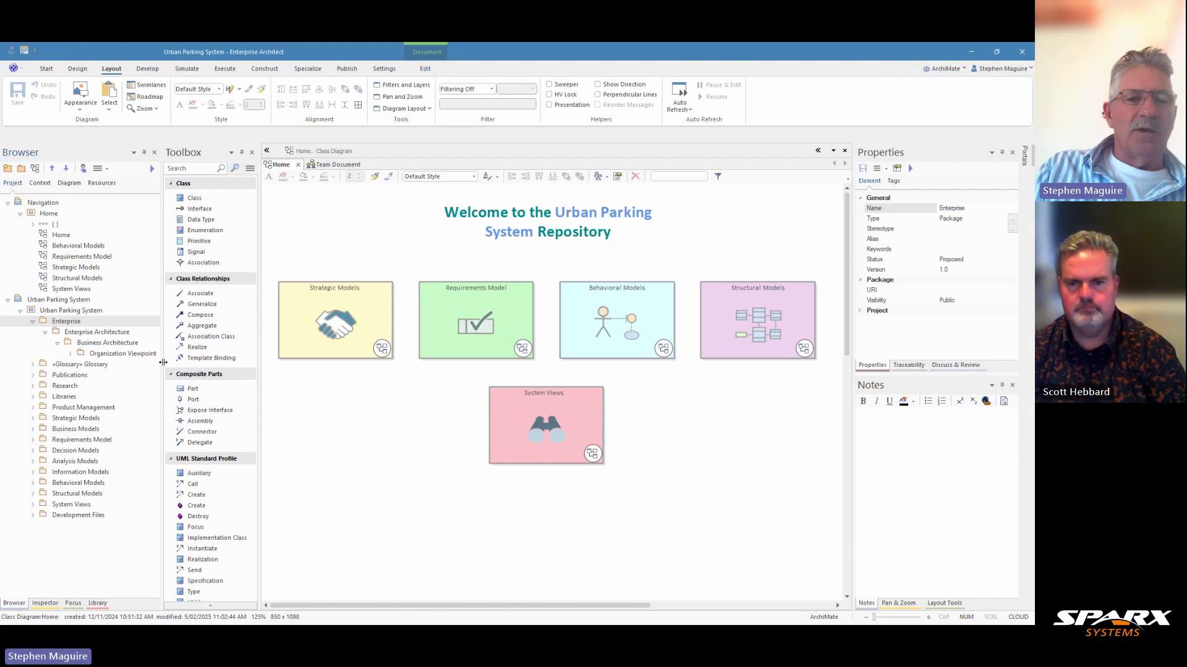
pyautogui.moveTo(163, 362); pyautogui.dragTo(210, 356)
pyautogui.click(118, 344)
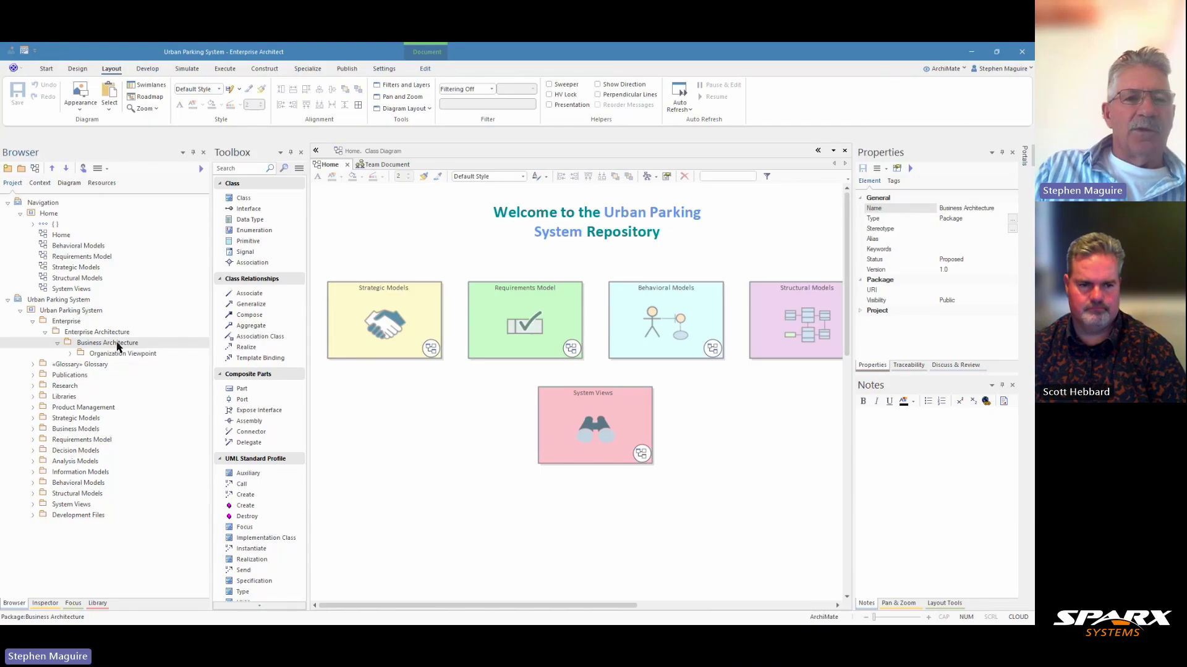
pyautogui.click(21, 170)
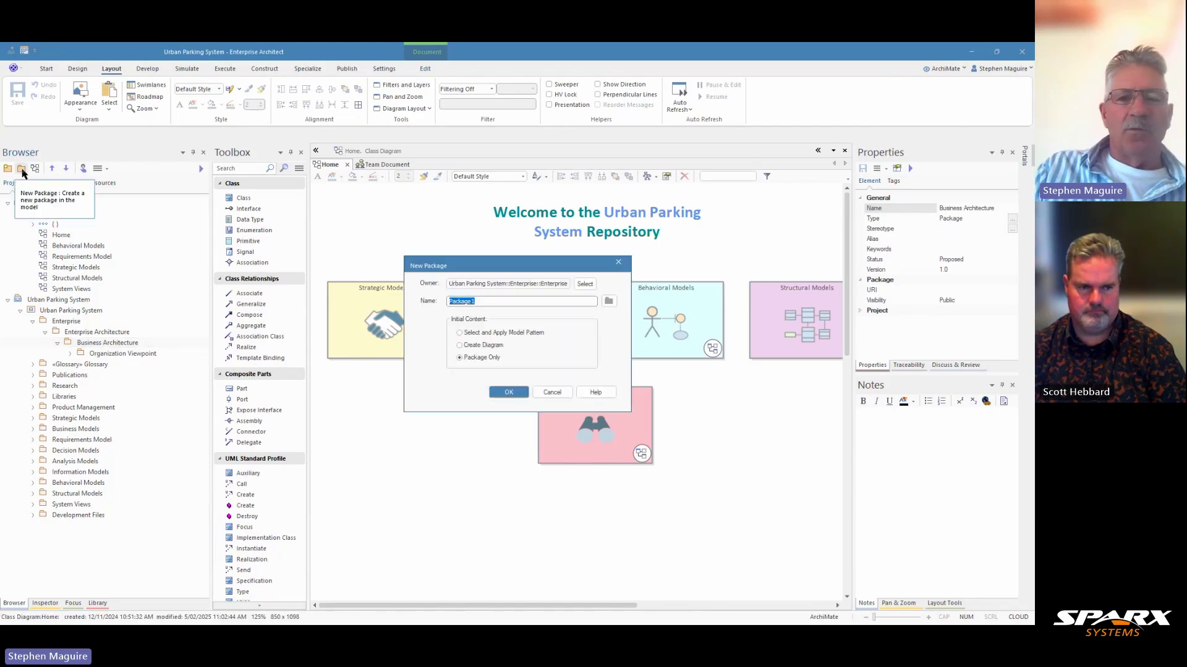
pyautogui.write('Business Process Cooperation Viewpoint')
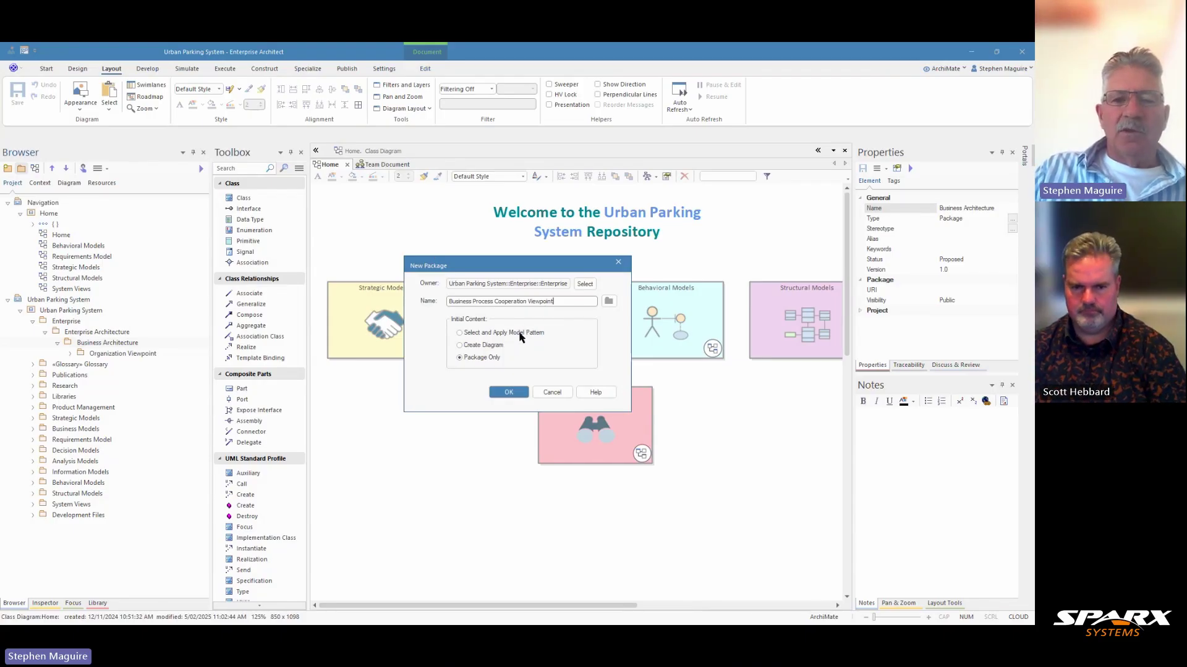
pyautogui.click(508, 394)
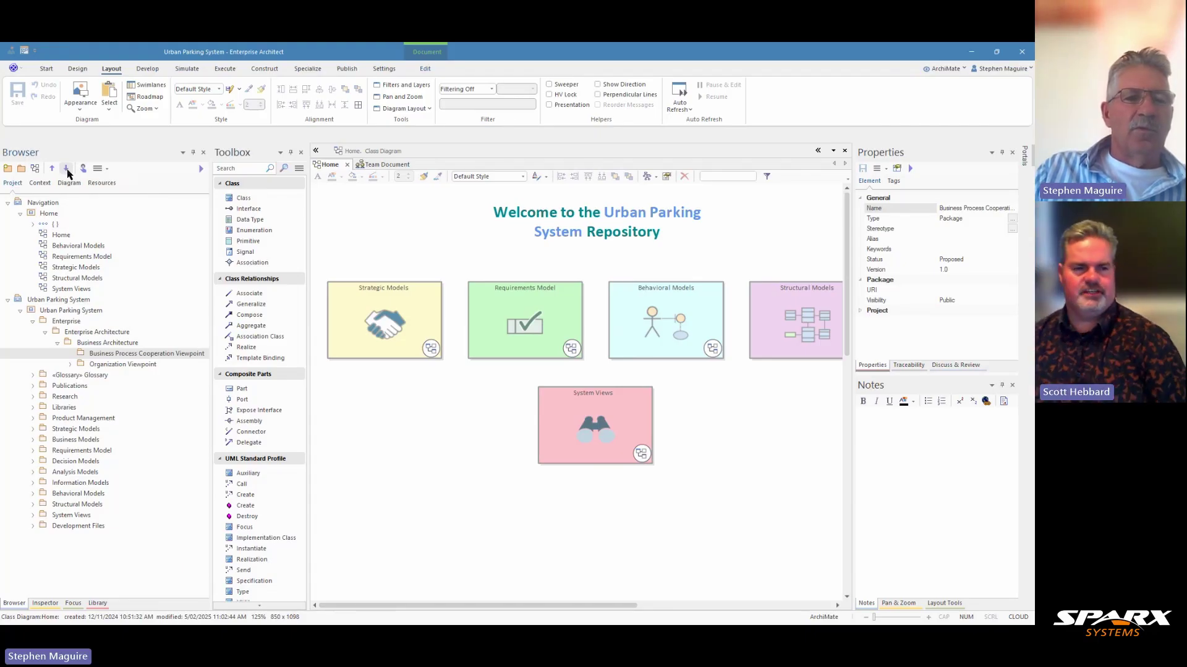
pyautogui.click(68, 173)
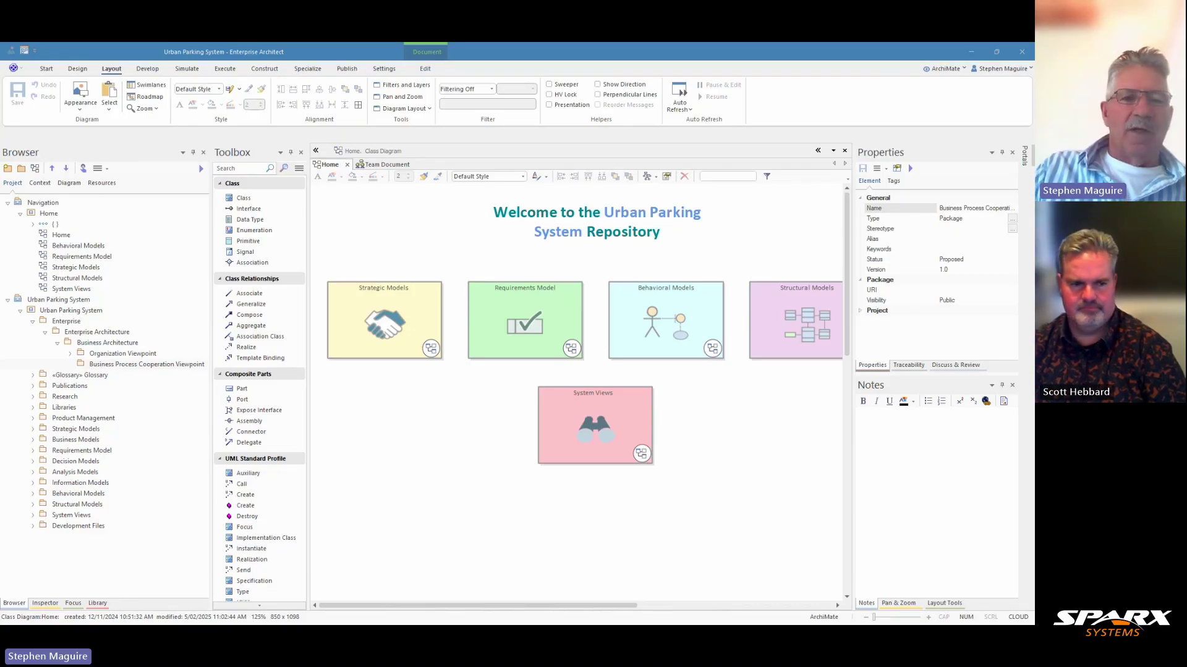
# Paste the ArchiMate 3.2 Specification description of the viewpoint into the notes of the Business Process Cooperation Viewpoint package.
pyautogui.click(162, 364)
pyautogui.moveTo(853, 419); pyautogui.dragTo(817, 420)
pyautogui.click(840, 426)
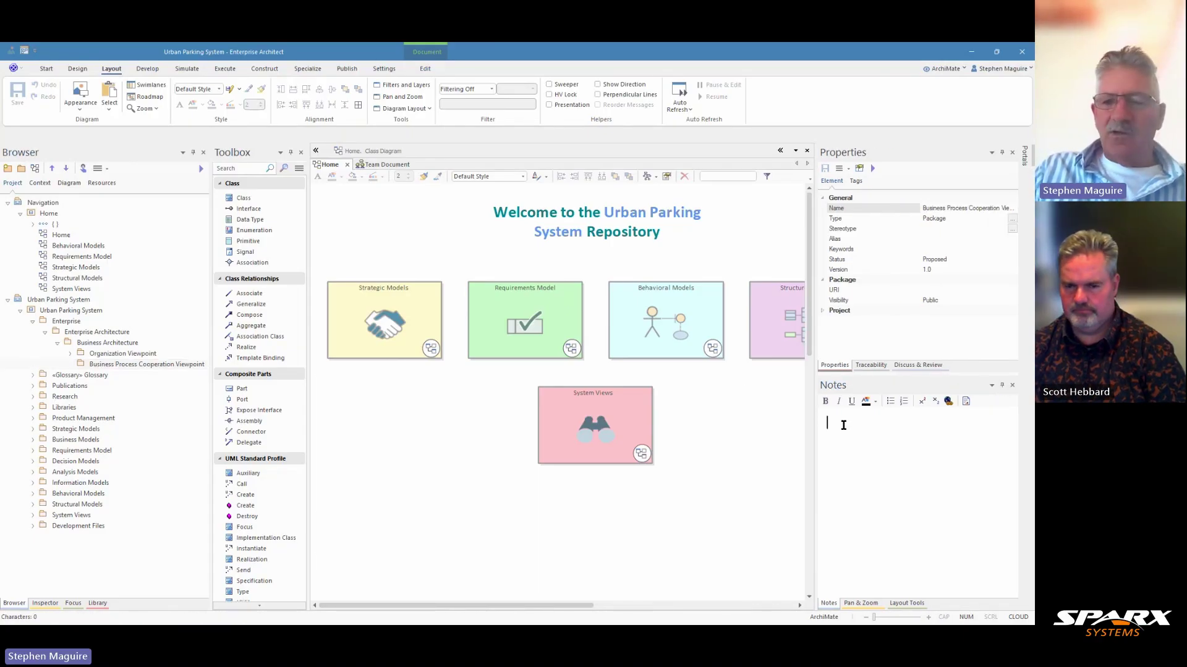
pyautogui.hotkey('ctrl', 'v')
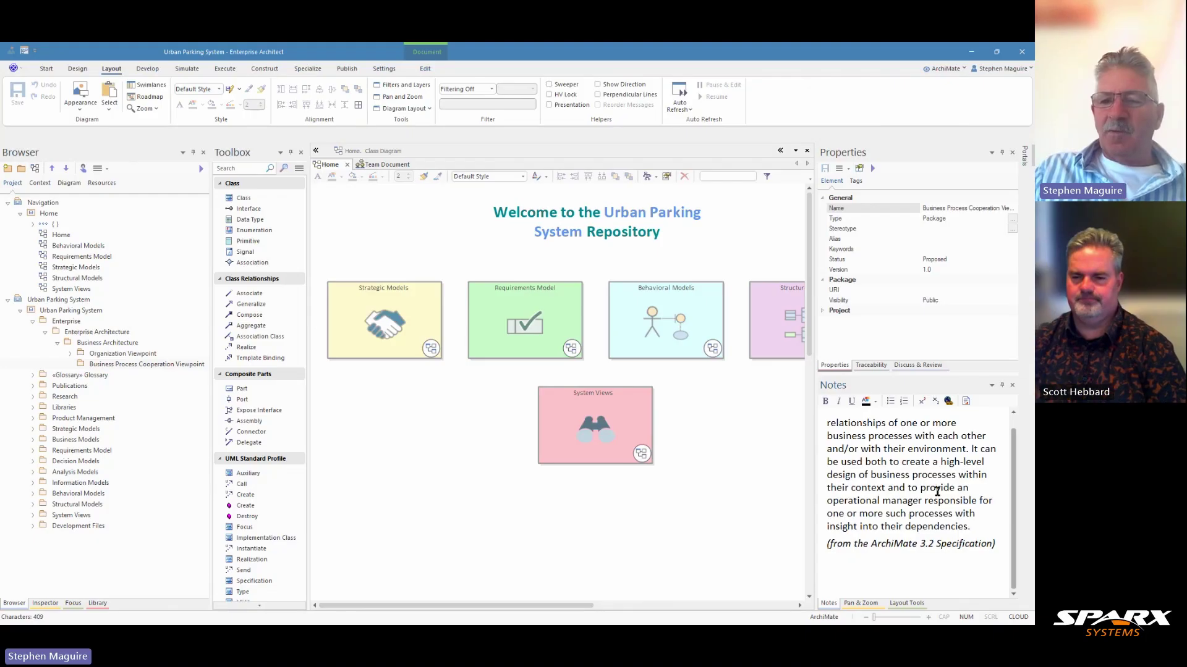
pyautogui.moveTo(1013, 515); pyautogui.dragTo(1004, 463)
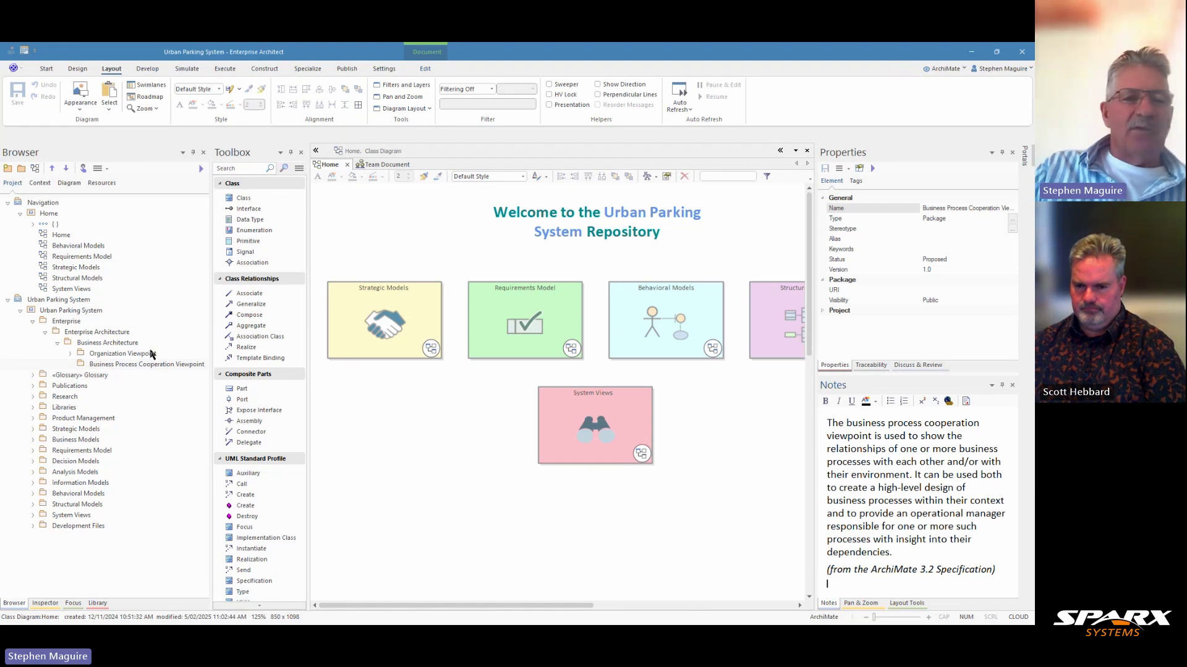
pyautogui.click(155, 366)
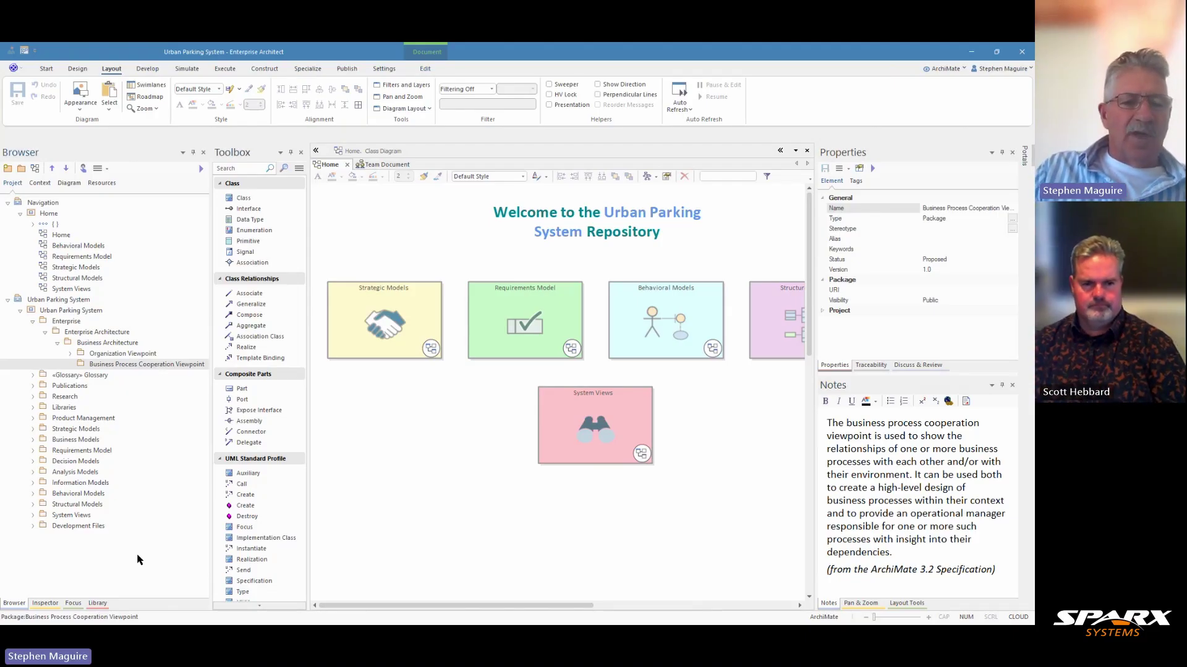
# Read the general principles and business layer guidelines in the library's ArchiMate best practice guide, then close the document.
pyautogui.click(97, 604)
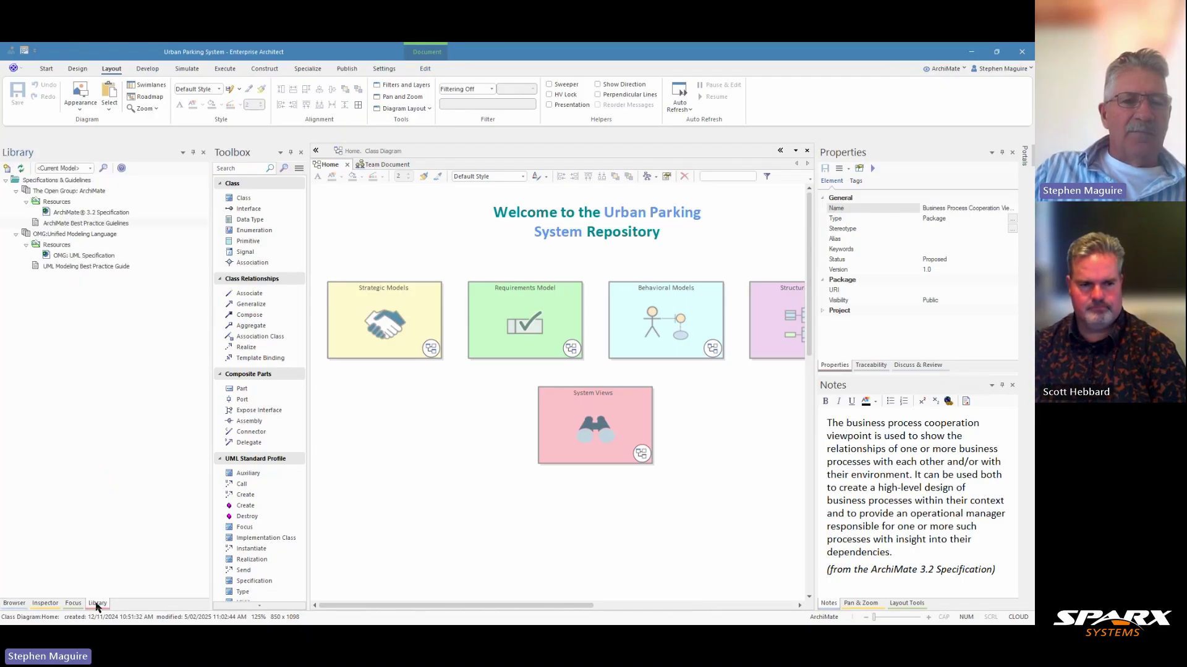
pyautogui.click(103, 224)
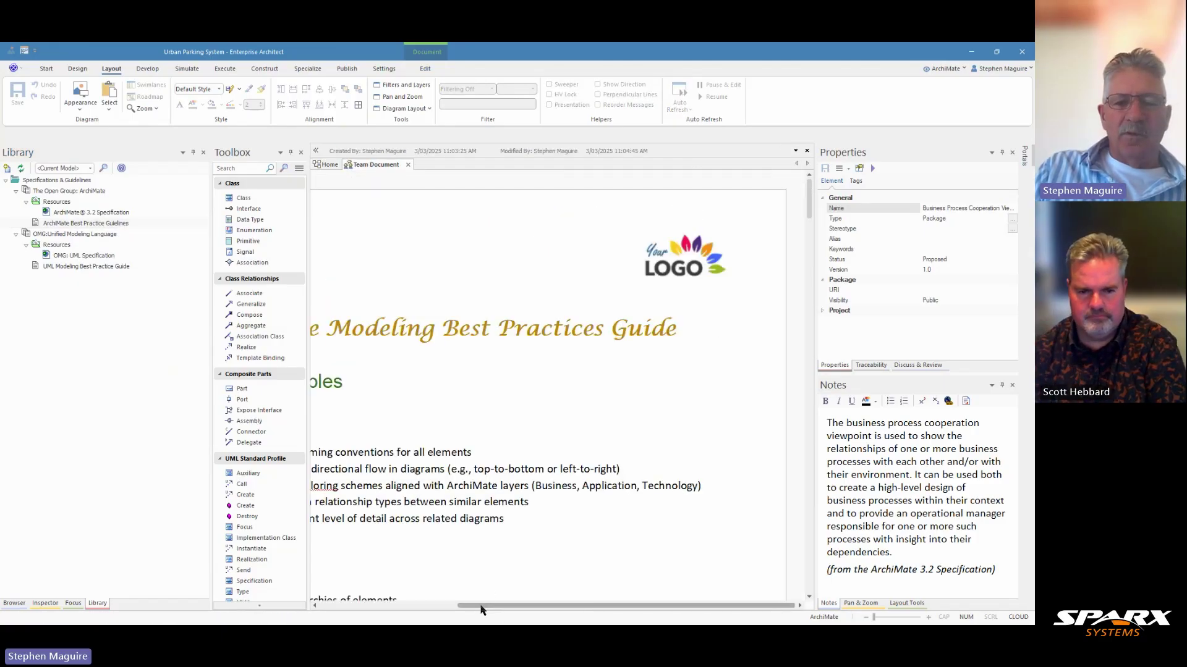
pyautogui.moveTo(482, 610); pyautogui.dragTo(319, 615)
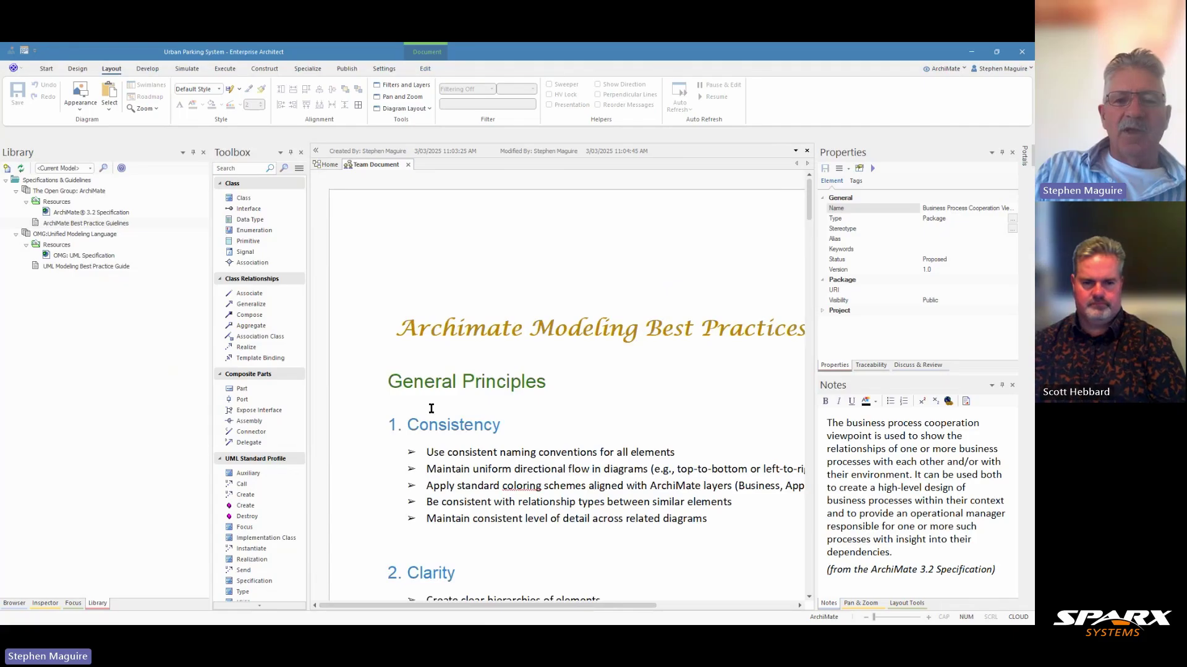
pyautogui.scroll(-3, 487, 362)
pyautogui.scroll(3, 487, 362)
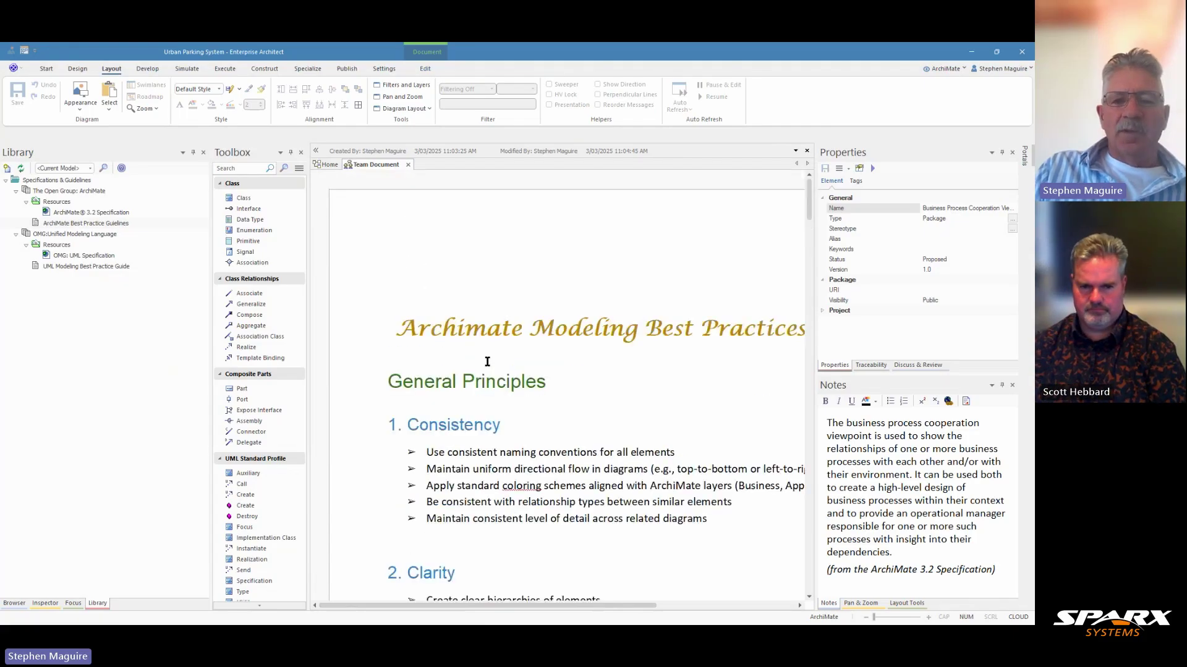
pyautogui.scroll(-6, 487, 362)
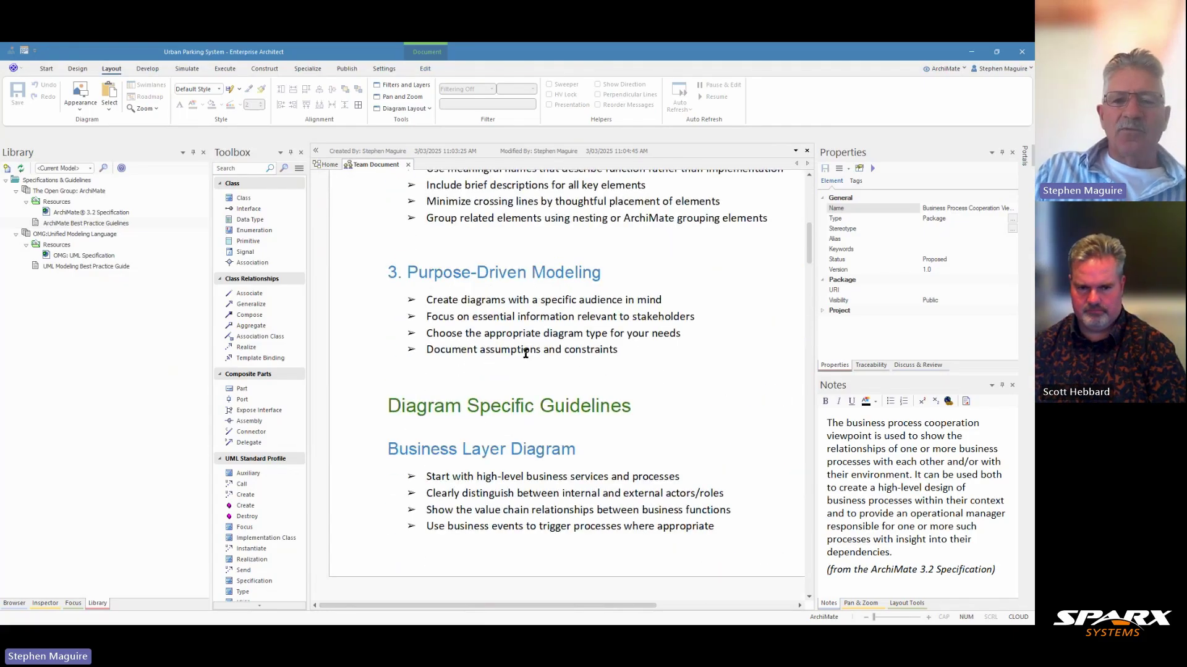
pyautogui.scroll(-1, 527, 353)
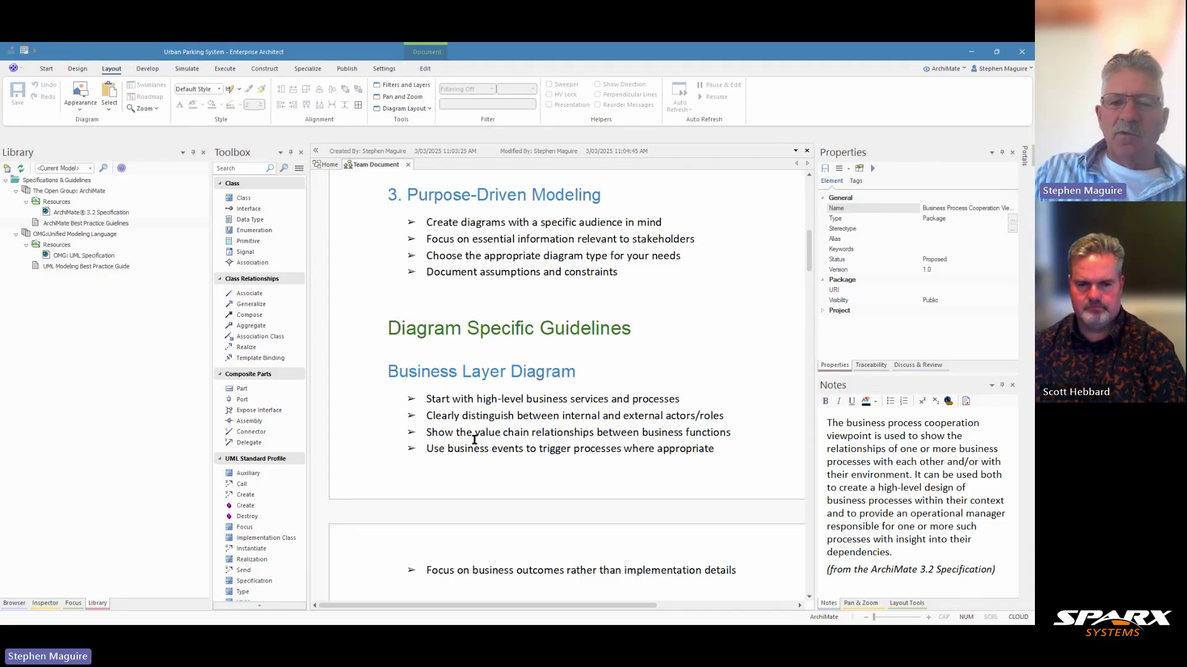
pyautogui.scroll(-3, 497, 428)
pyautogui.scroll(6, 497, 427)
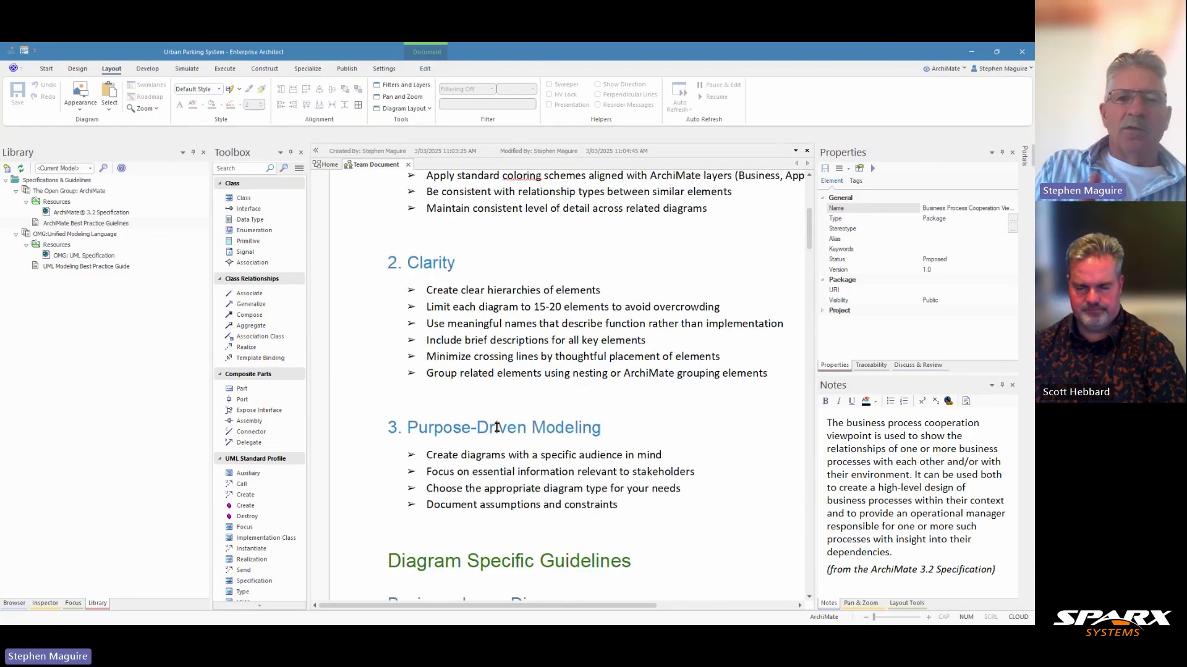
pyautogui.click(409, 165)
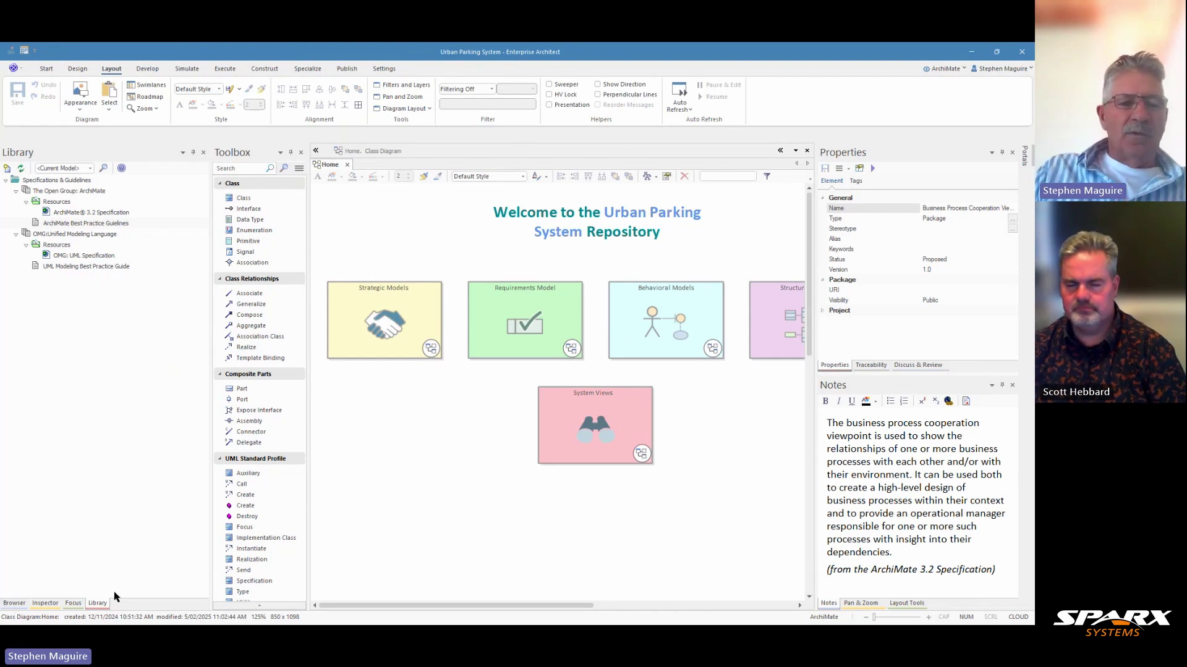
# Create an ArchiMate 3 Basic Business Process Cooperation diagram in the Business Process Cooperation Viewpoint package, keeping the package's name for the diagram.
pyautogui.click(13, 603)
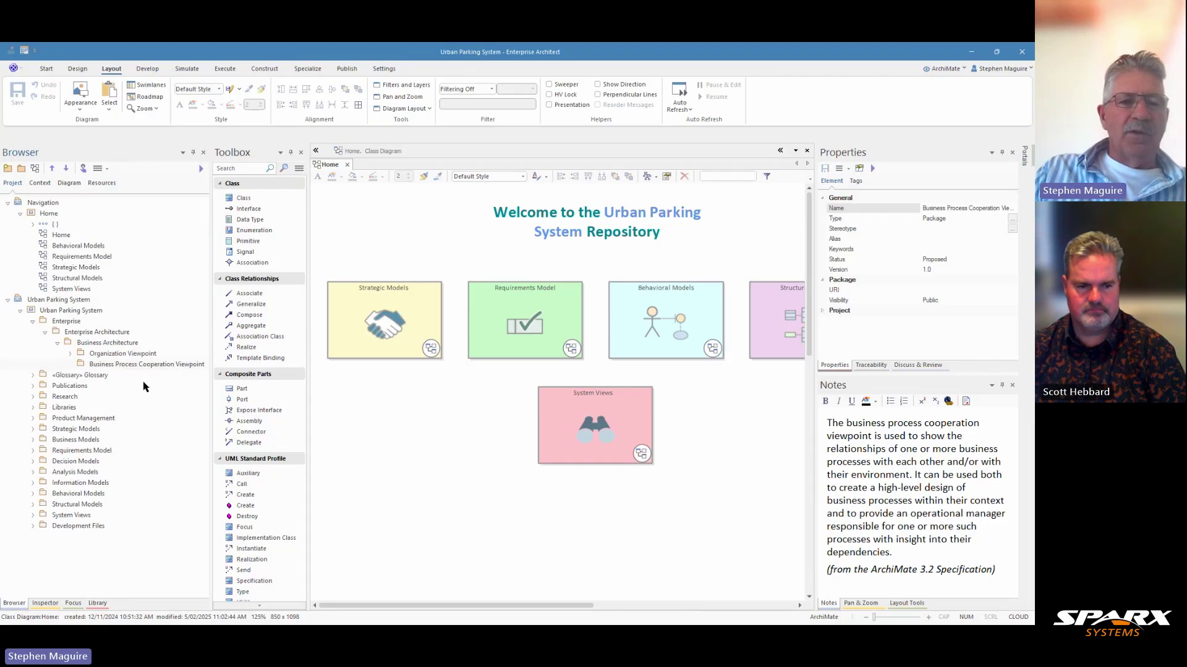
pyautogui.click(128, 365)
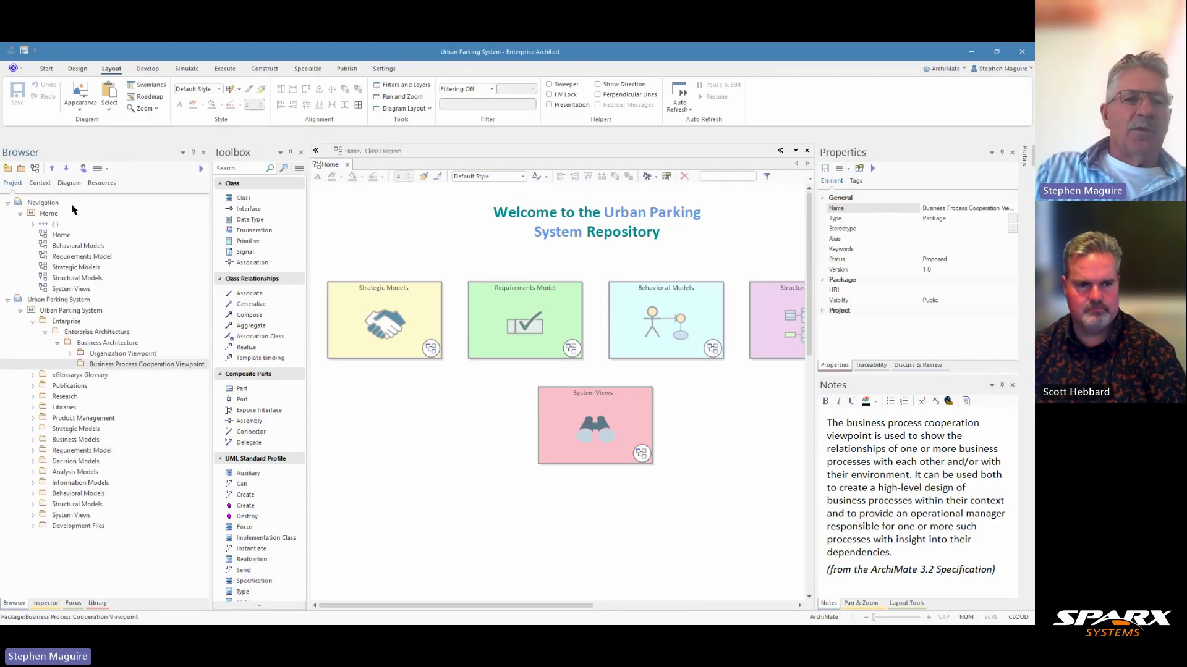
pyautogui.click(35, 169)
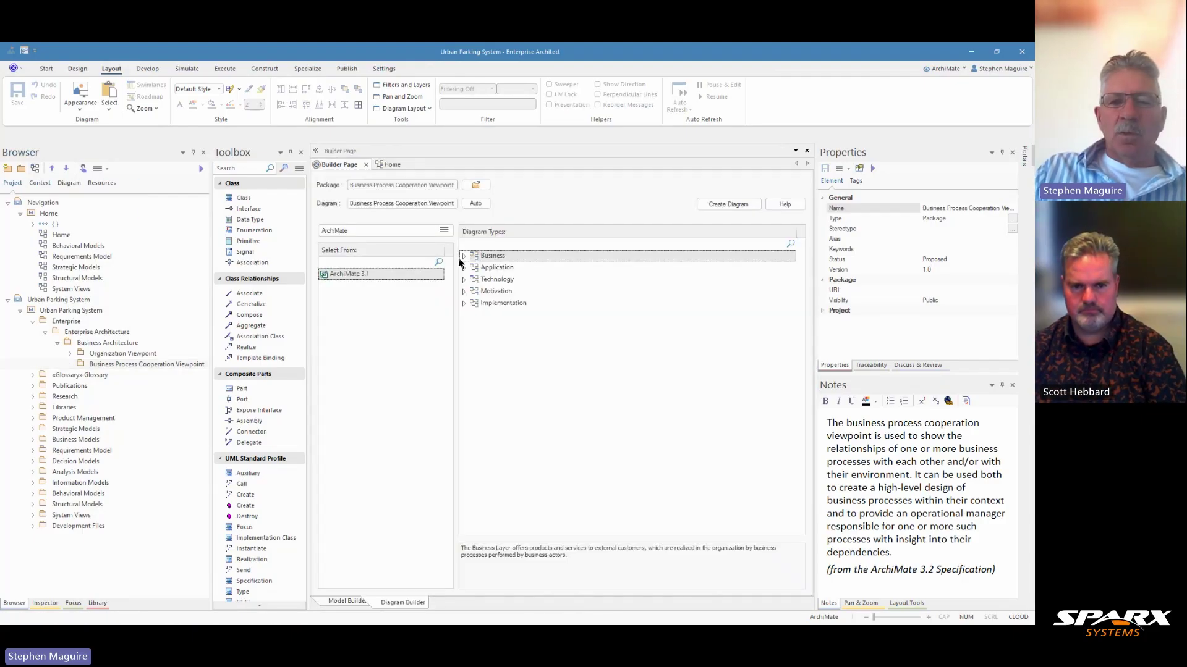
pyautogui.click(464, 256)
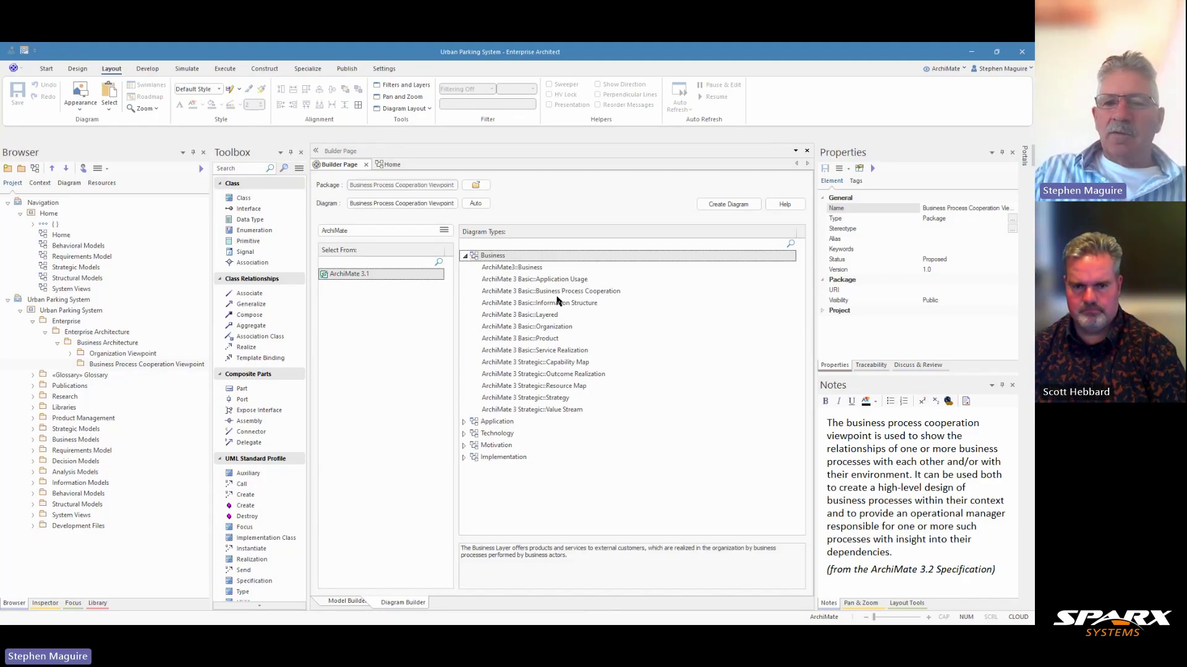
pyautogui.click(585, 293)
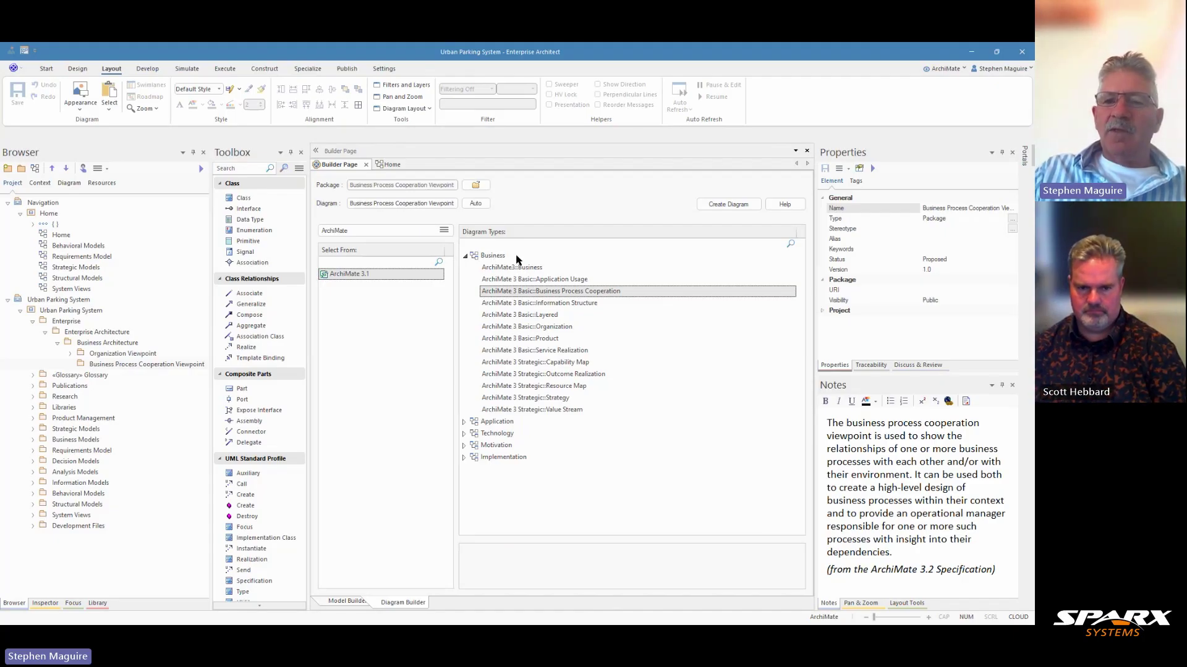
pyautogui.click(719, 209)
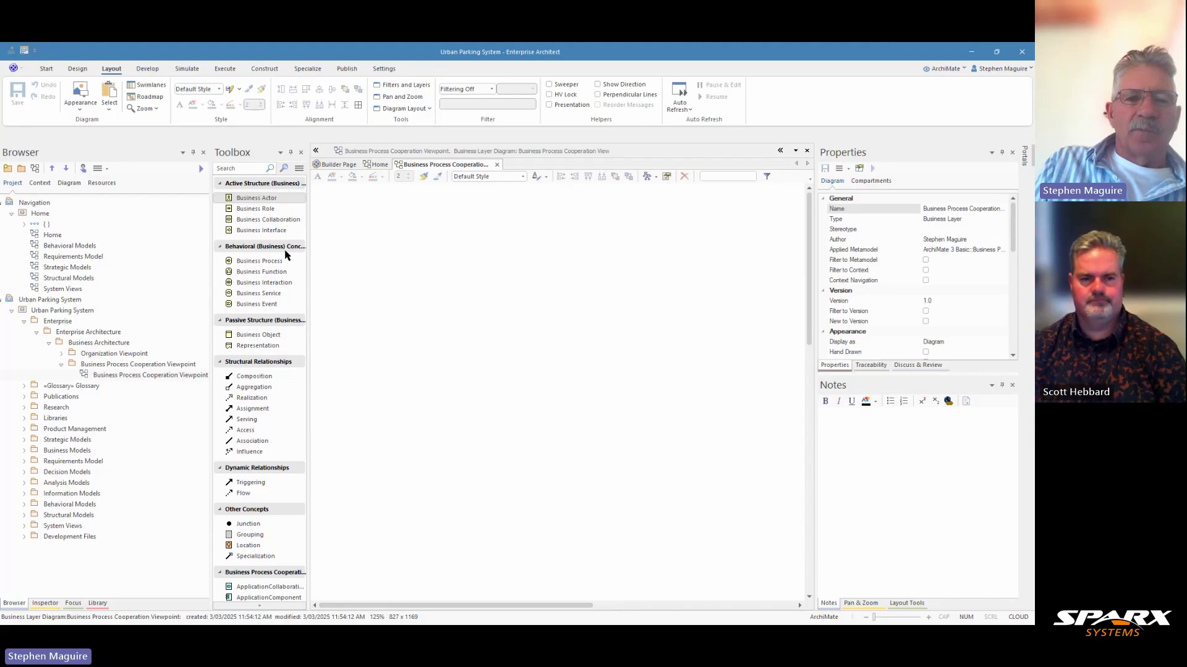
# Widen the toolbox and add a Business Process named 1.0 Parking Management Process, enlarged to about 529 by 173 as a container.
pyautogui.moveTo(308, 267); pyautogui.dragTo(332, 266)
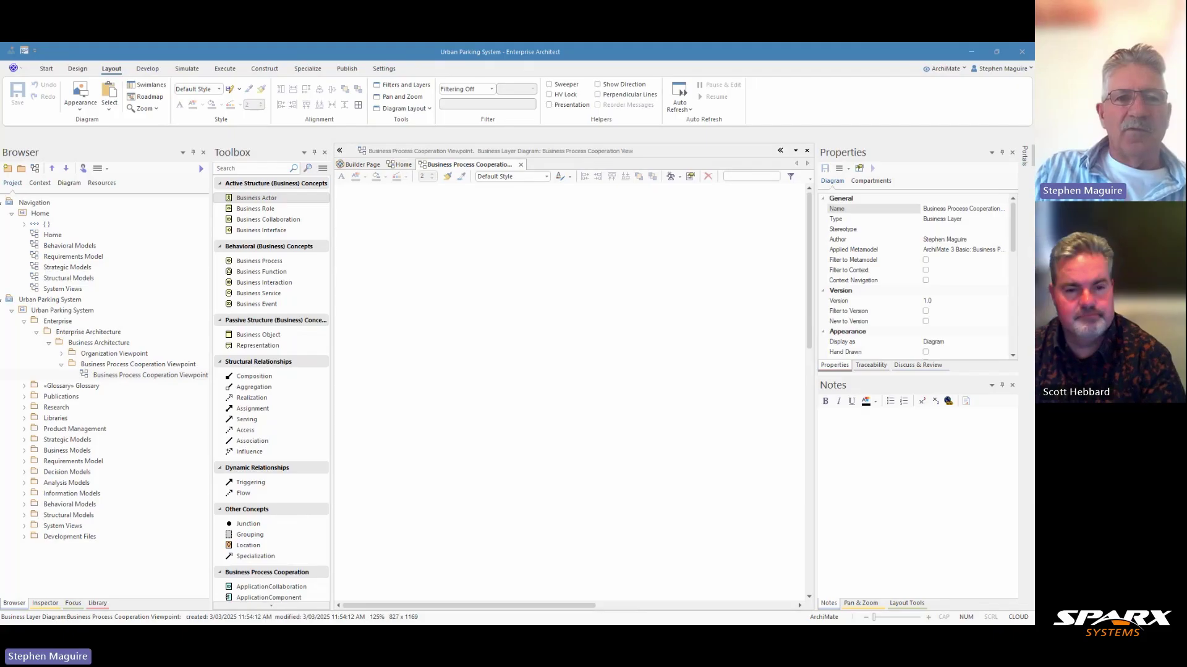
pyautogui.click(272, 266)
pyautogui.click(417, 324)
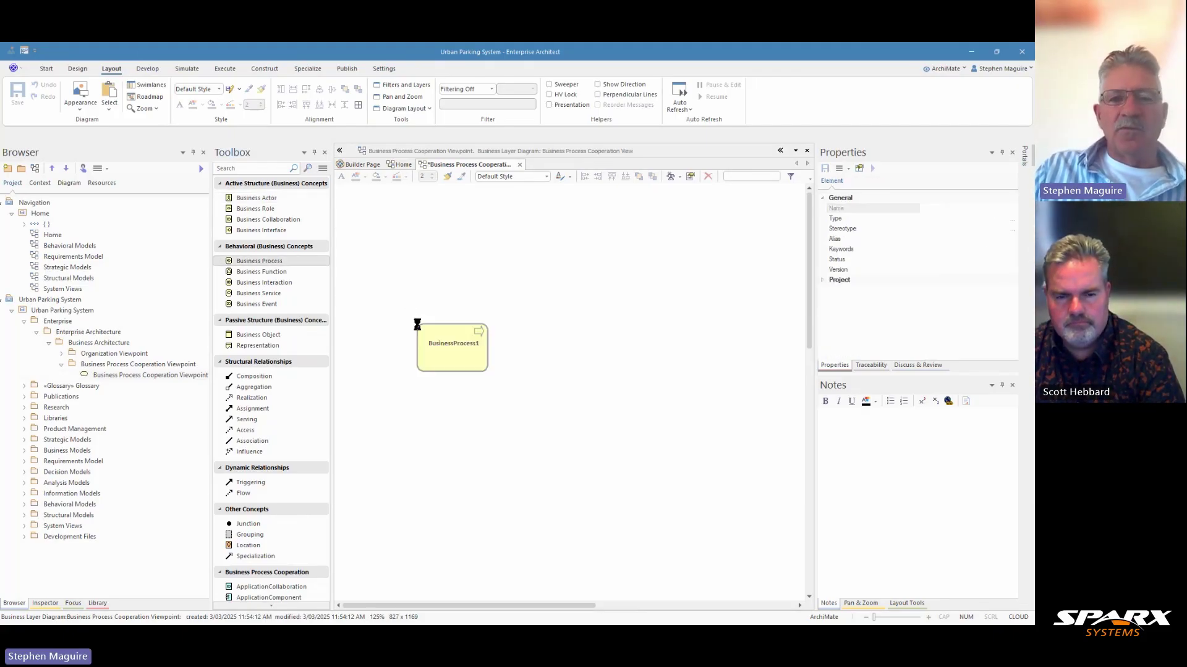
pyautogui.write('1.0 Parking Management Process')
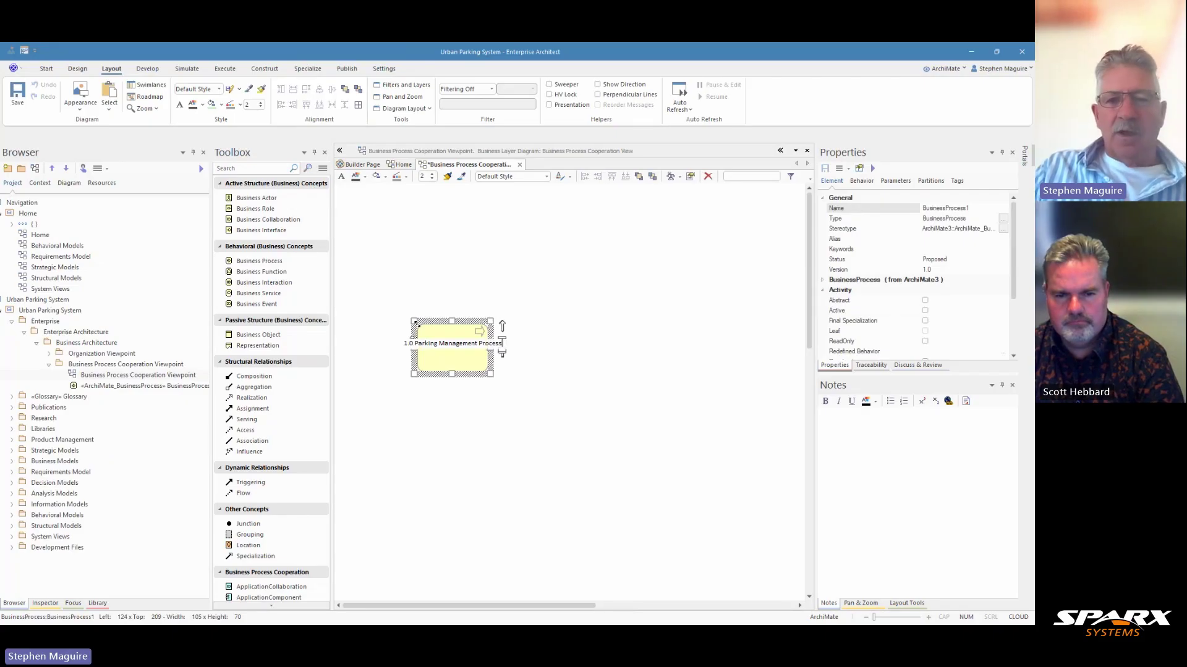
pyautogui.press('Return')
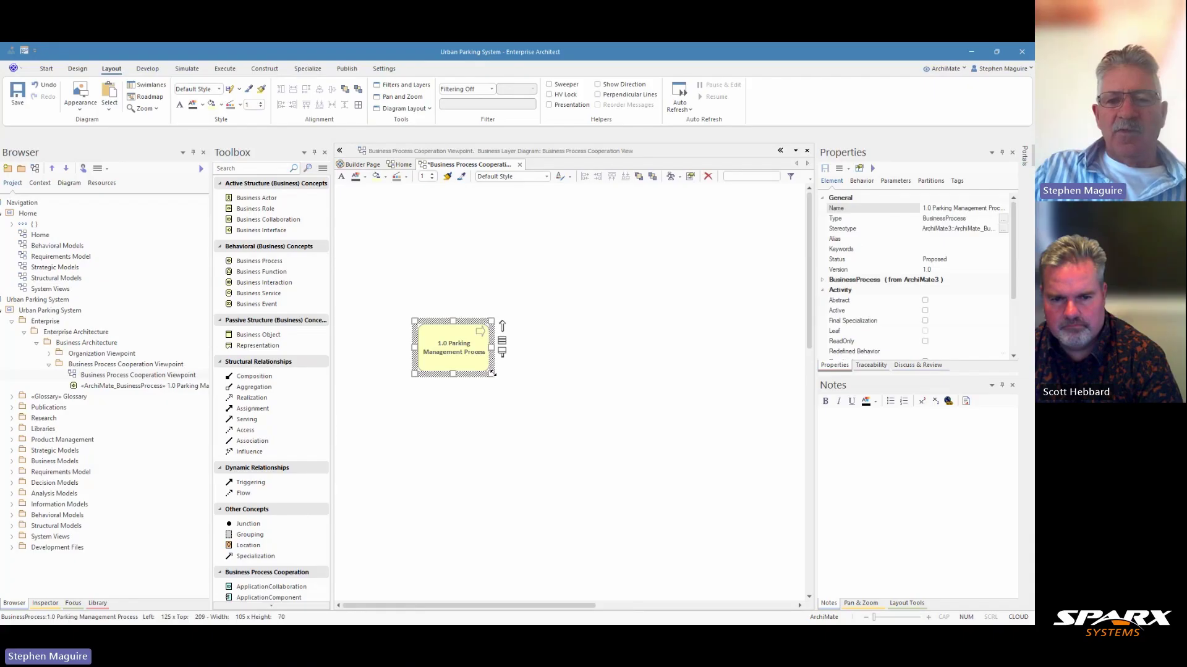
pyautogui.moveTo(489, 371); pyautogui.dragTo(773, 441)
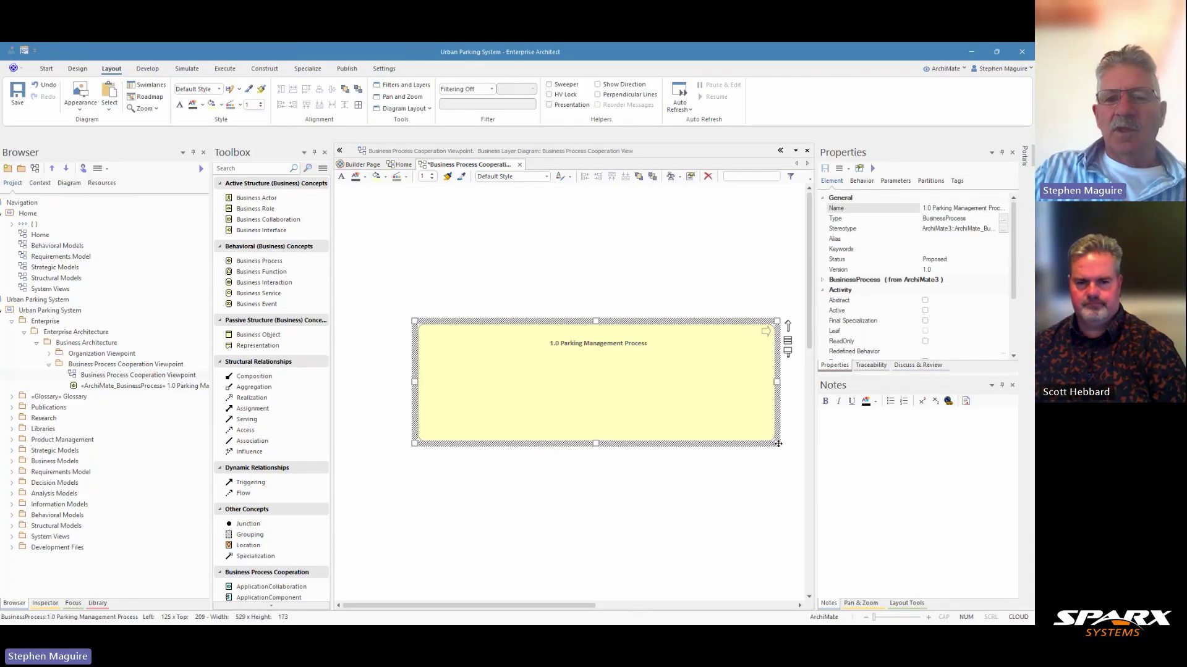
pyautogui.moveTo(666, 382); pyautogui.dragTo(629, 353)
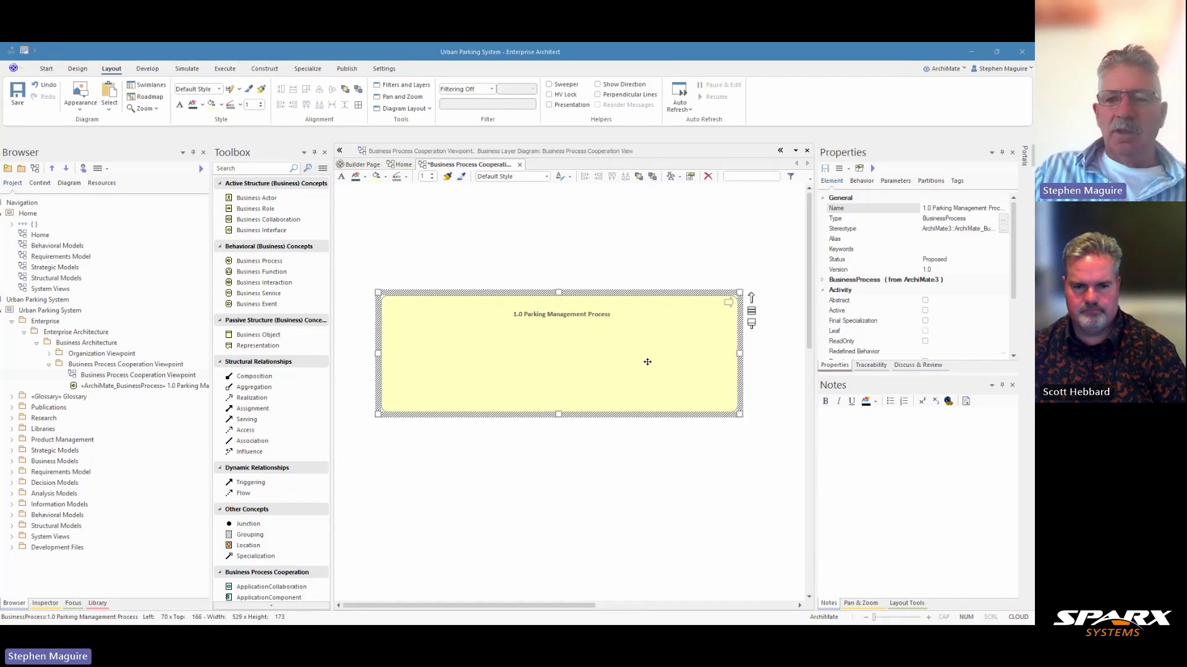
# Describe 1.0 Parking Management Process in its notes as the overarching process coordinating the end-to-end parking experience from arrival to departure.
pyautogui.click(830, 426)
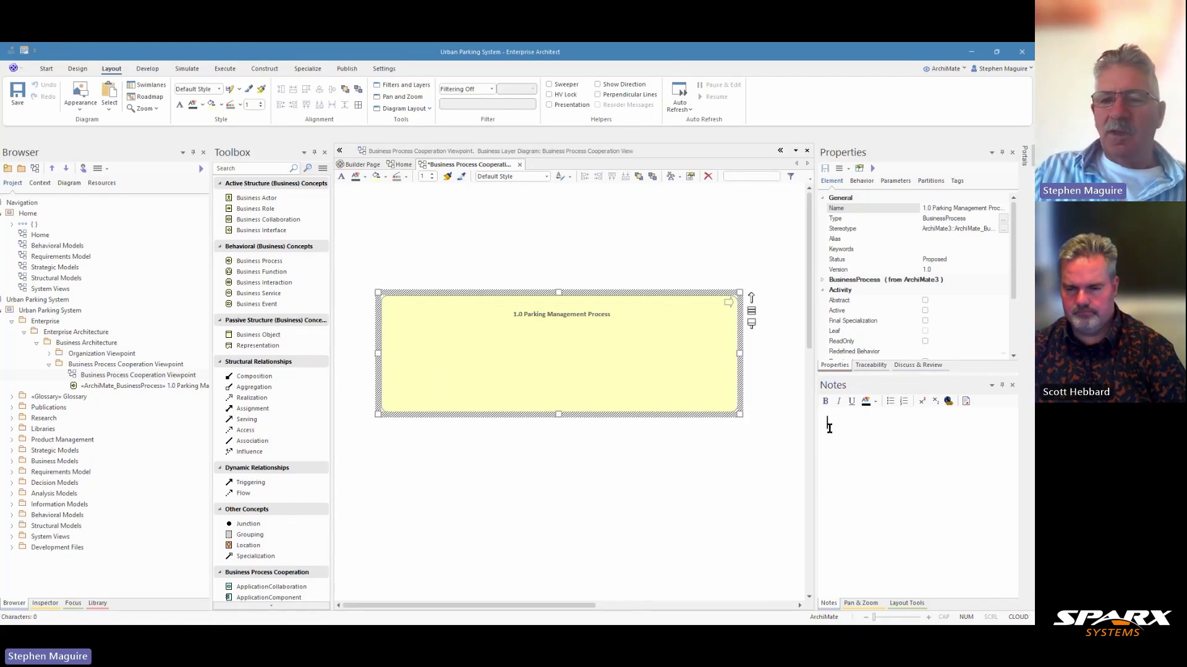
pyautogui.write('The overarching process that encompasses all parking-related activities. This process coordinates the end-to-end parking experience from arrival to departure.')
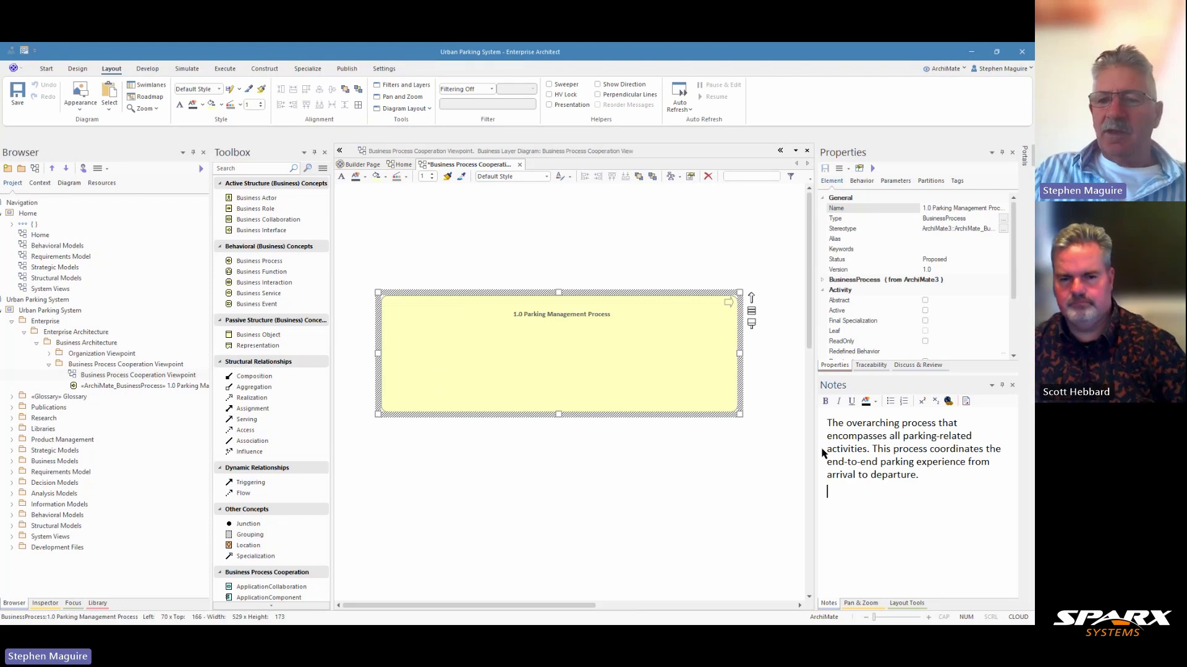
pyautogui.click(628, 460)
pyautogui.click(624, 394)
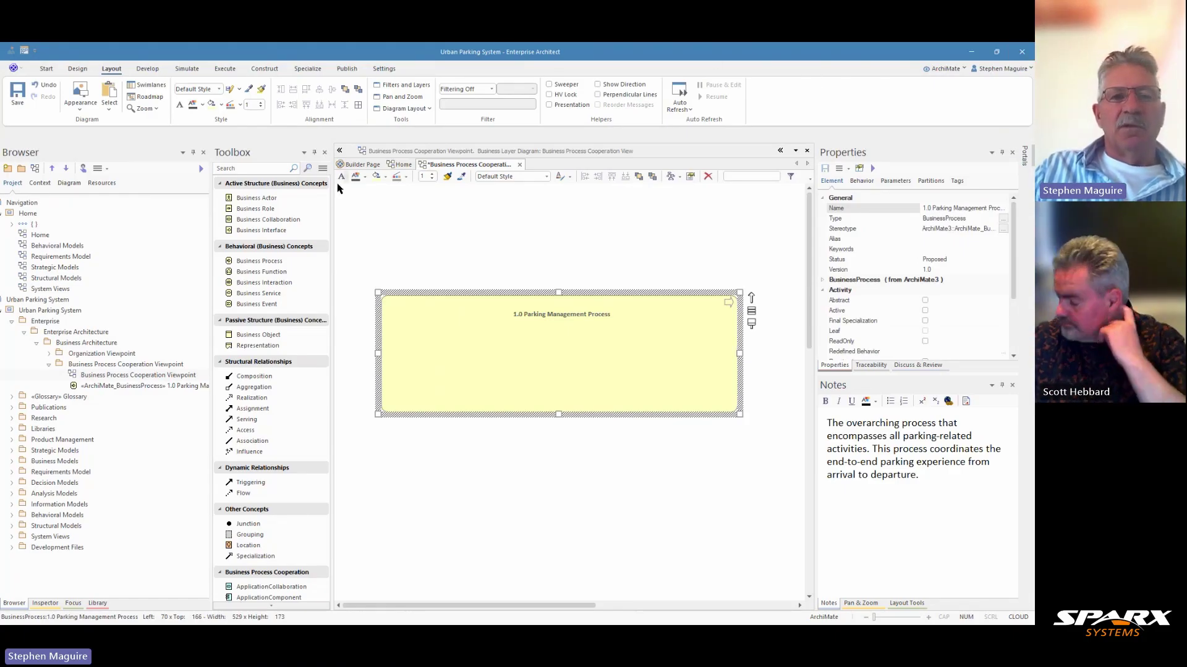
# Add a Business Process named 1.1 Find Parking inside 1.0 Parking Management Process, near its left side.
pyautogui.click(288, 262)
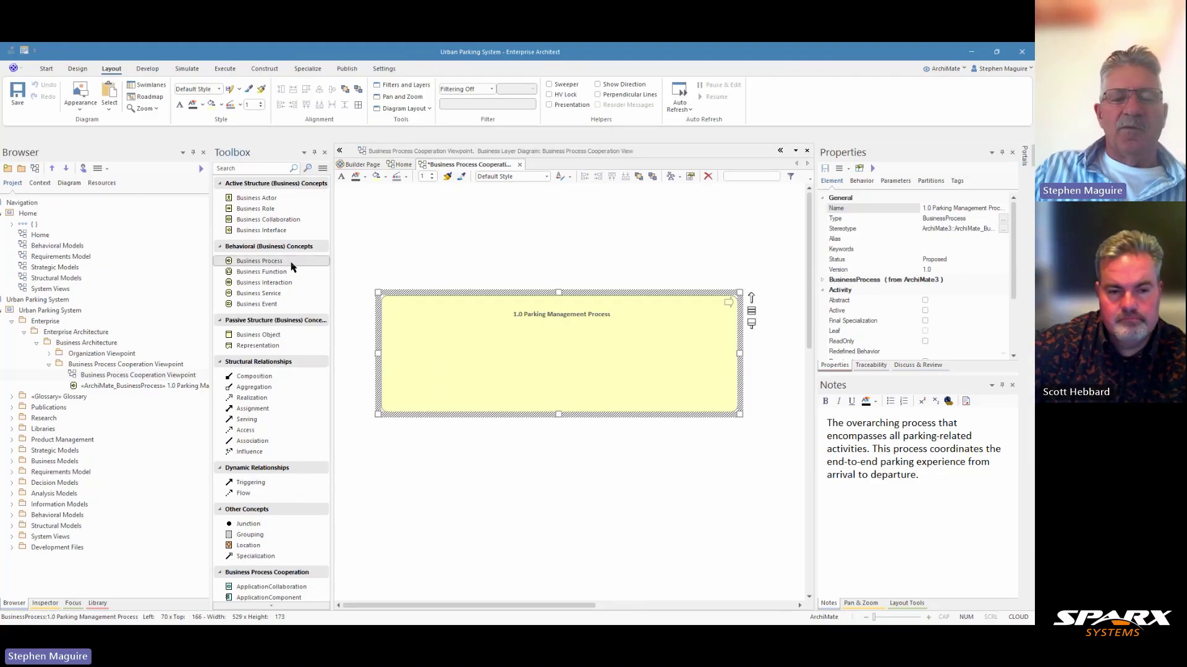
pyautogui.click(414, 350)
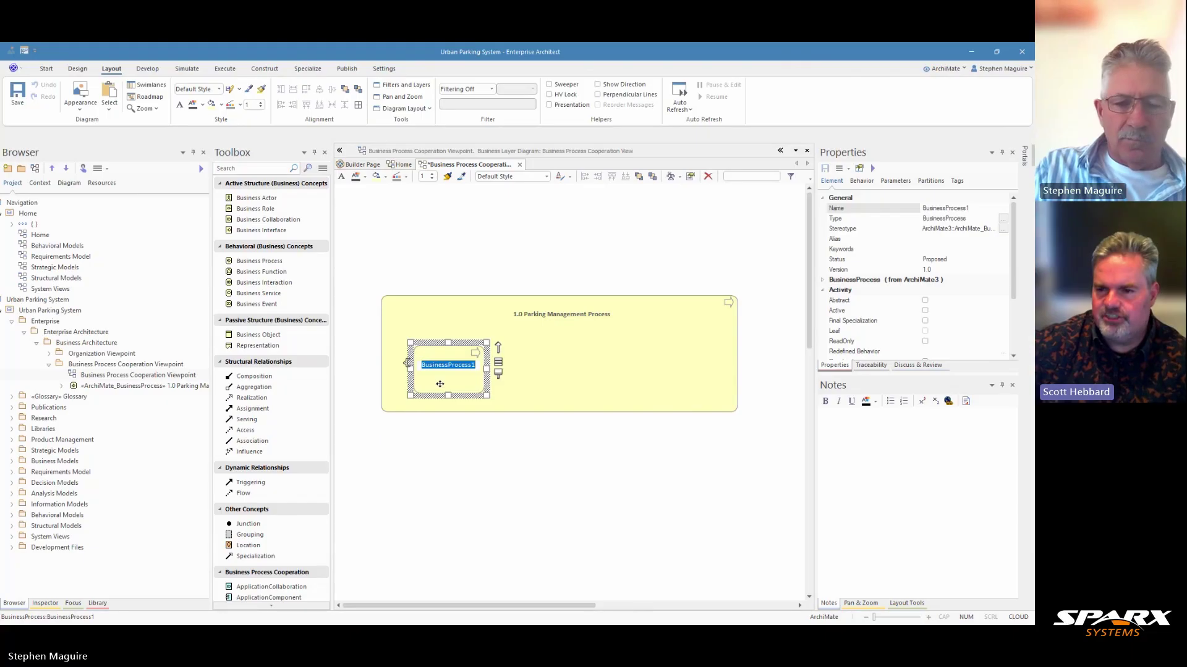
pyautogui.write('1.1')
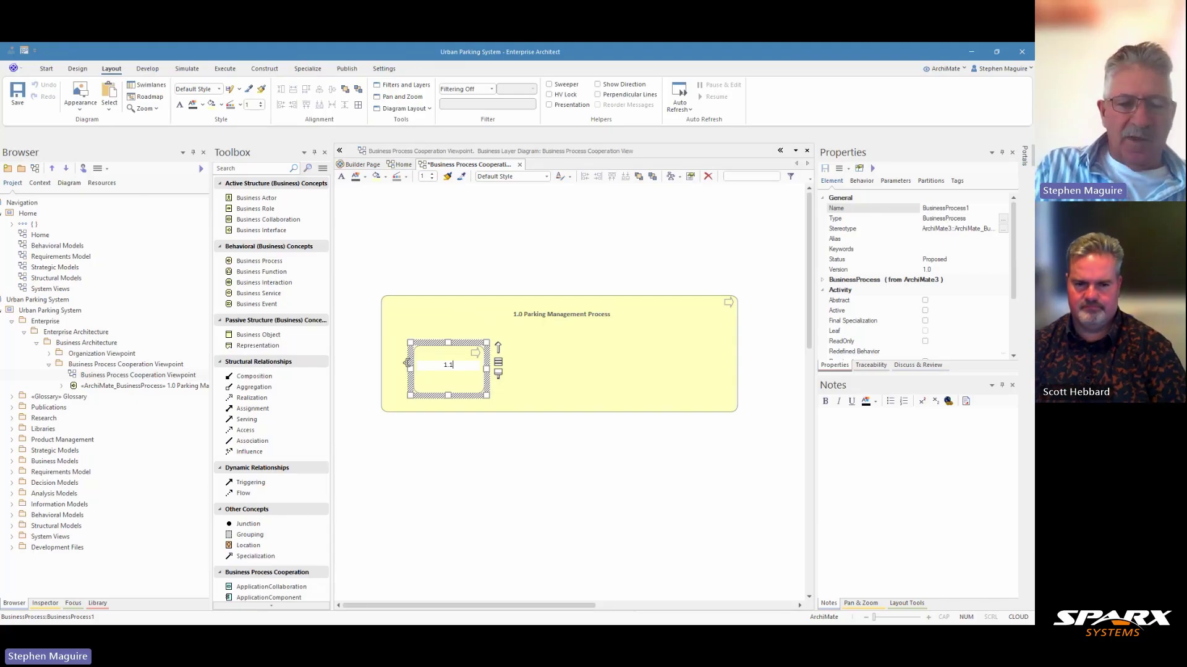
pyautogui.write('Find P')
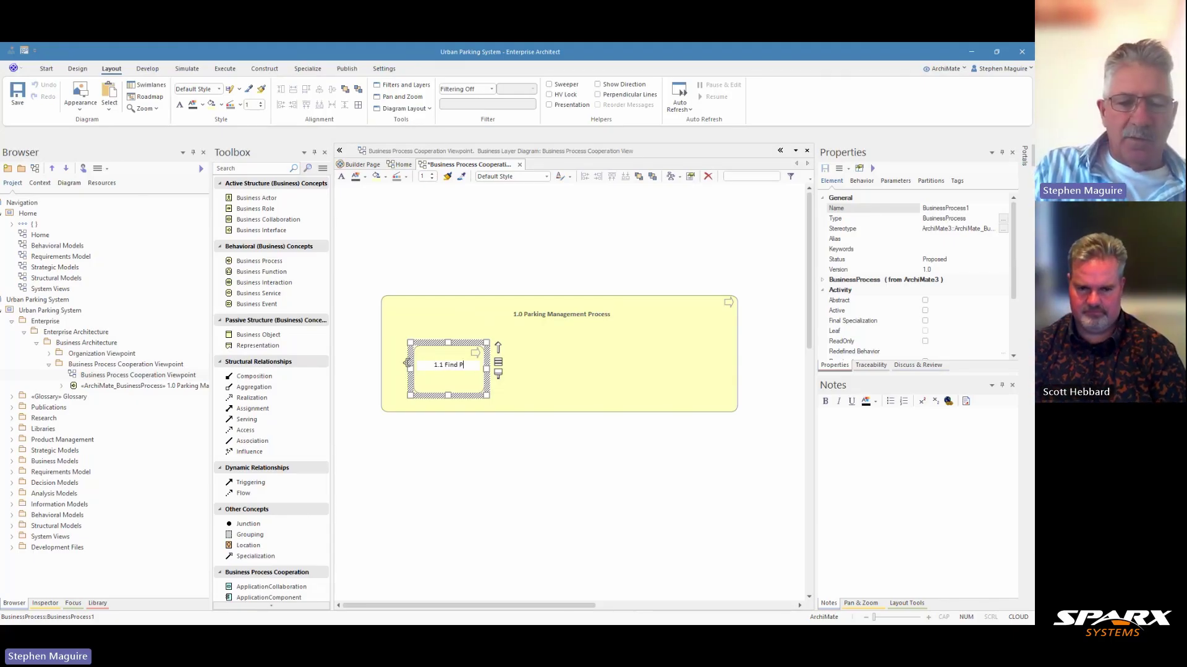
pyautogui.write('arking')
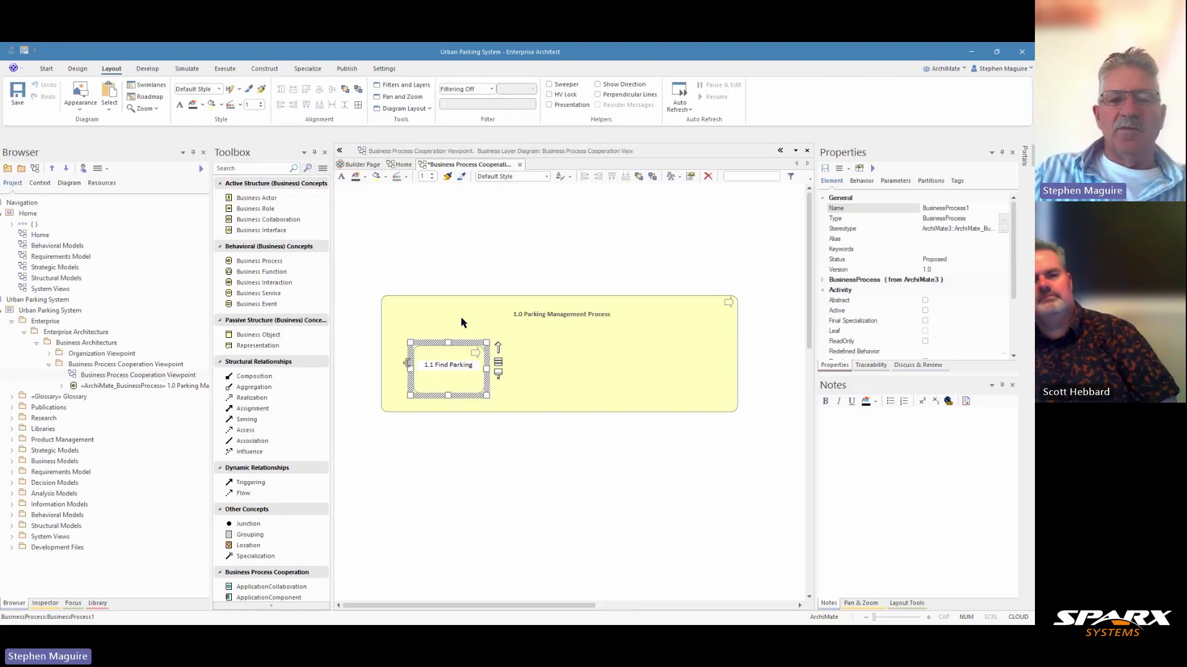
pyautogui.click(461, 267)
pyautogui.click(458, 358)
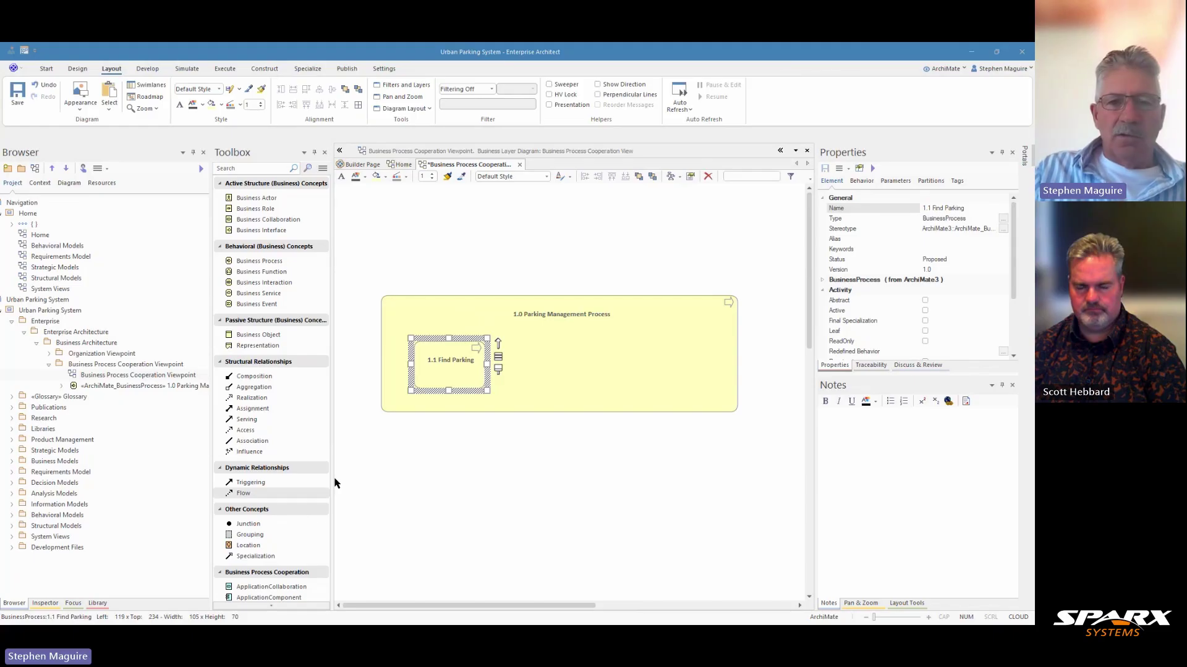
pyautogui.click(455, 284)
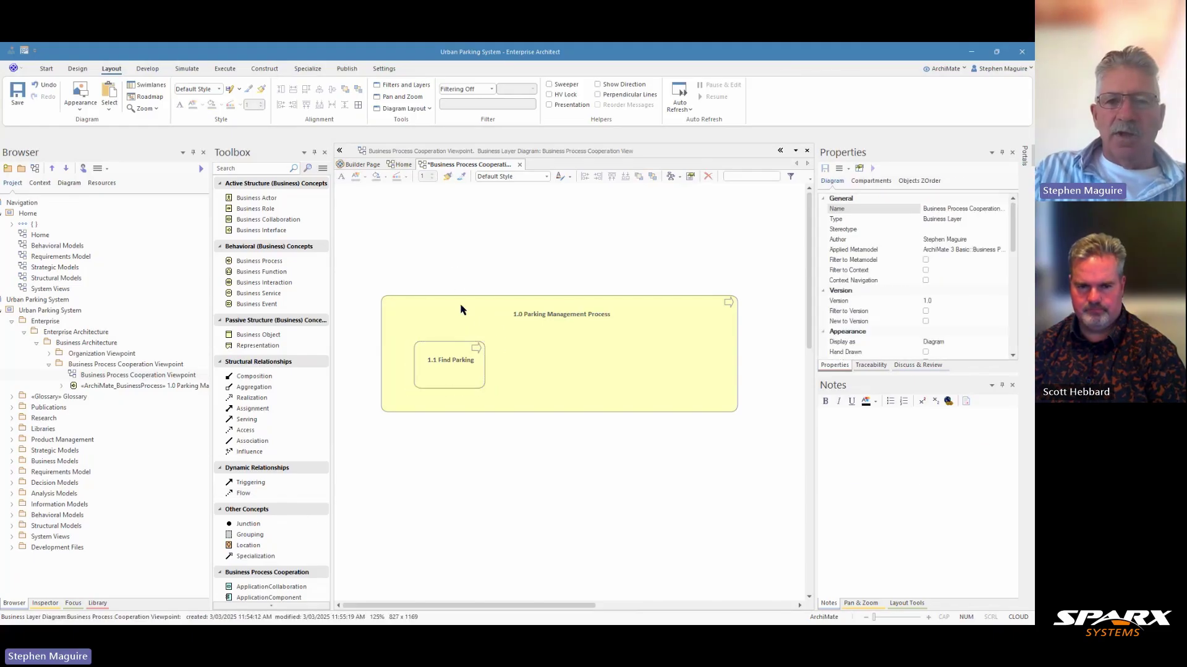
# Shift 1.0 Parking Management Process to the right and place a Business Event with its default name in the space on its left.
pyautogui.moveTo(461, 307); pyautogui.dragTo(551, 309)
pyautogui.click(264, 307)
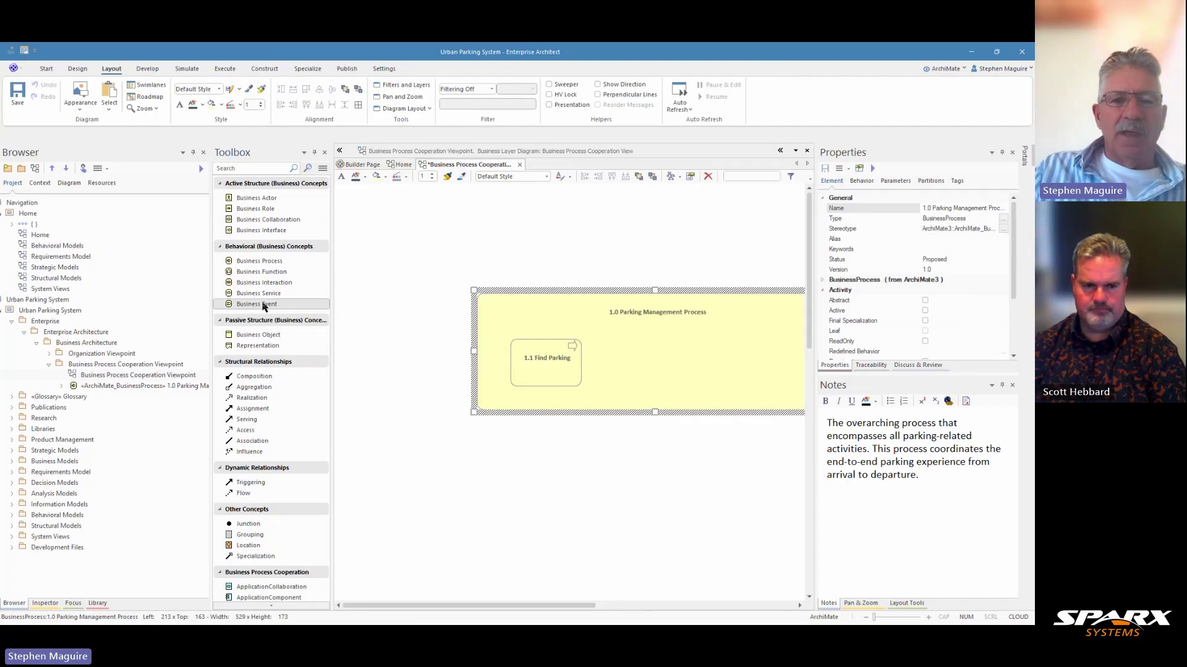
pyautogui.click(360, 320)
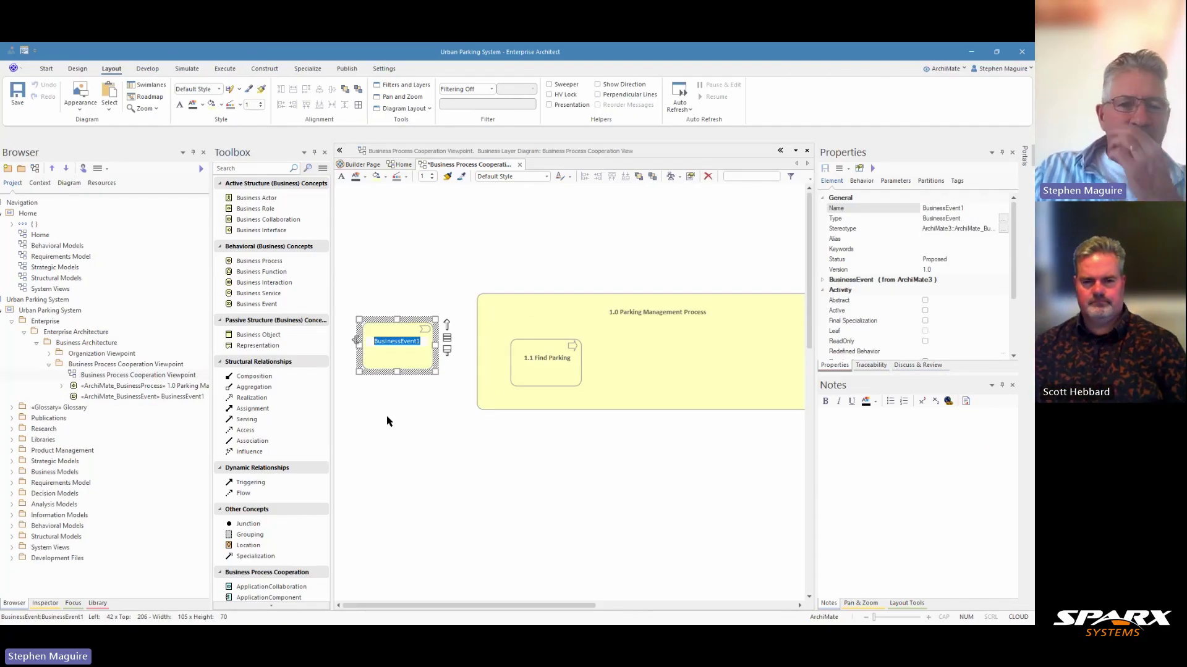
pyautogui.click(390, 361)
pyautogui.moveTo(389, 362); pyautogui.dragTo(388, 374)
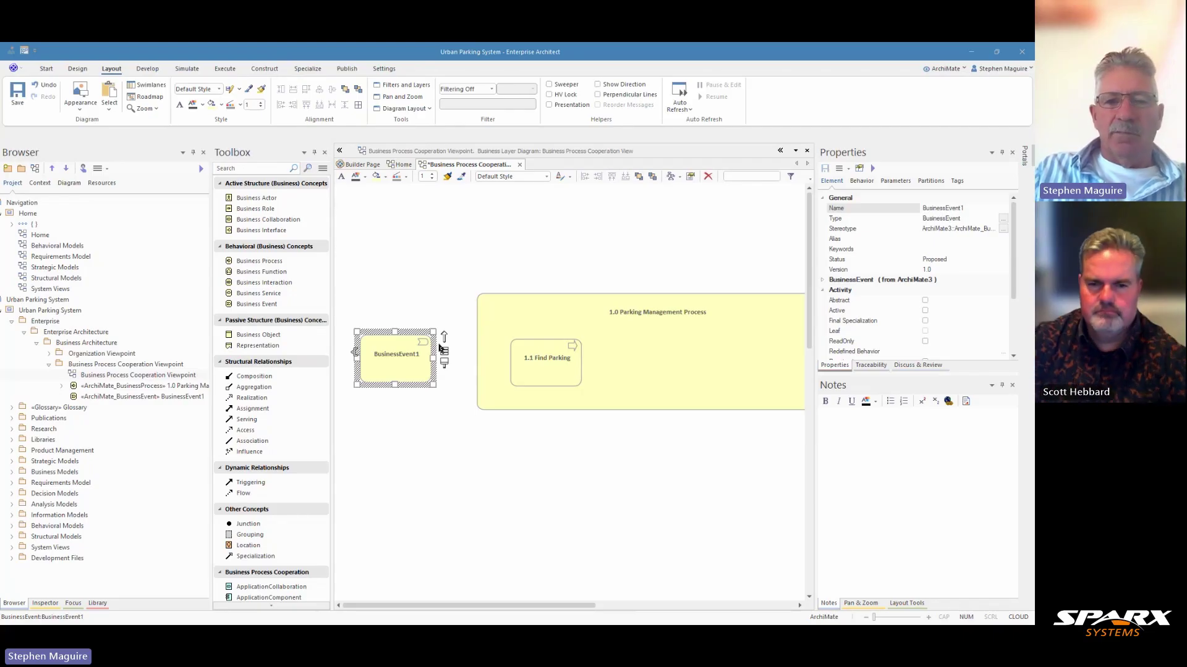
# Connect the business event to 1.1 Find Parking with a Triggers relationship and nudge the event into line with the process.
pyautogui.moveTo(443, 338); pyautogui.dragTo(533, 359)
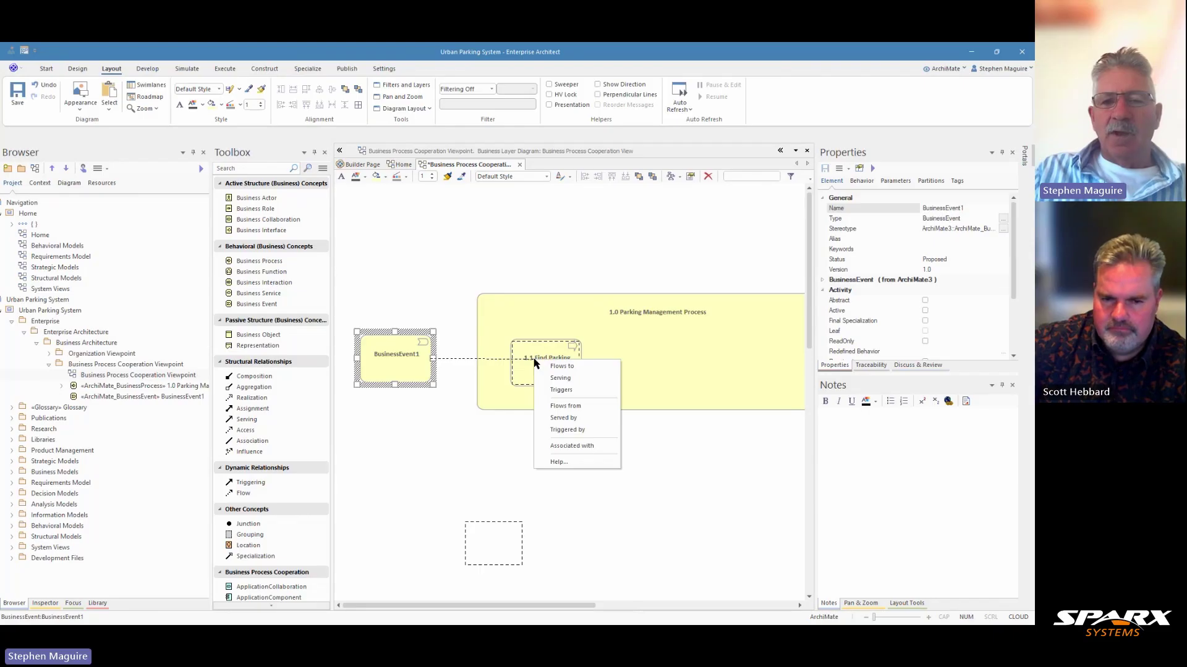
pyautogui.click(562, 390)
pyautogui.moveTo(405, 369); pyautogui.dragTo(402, 367)
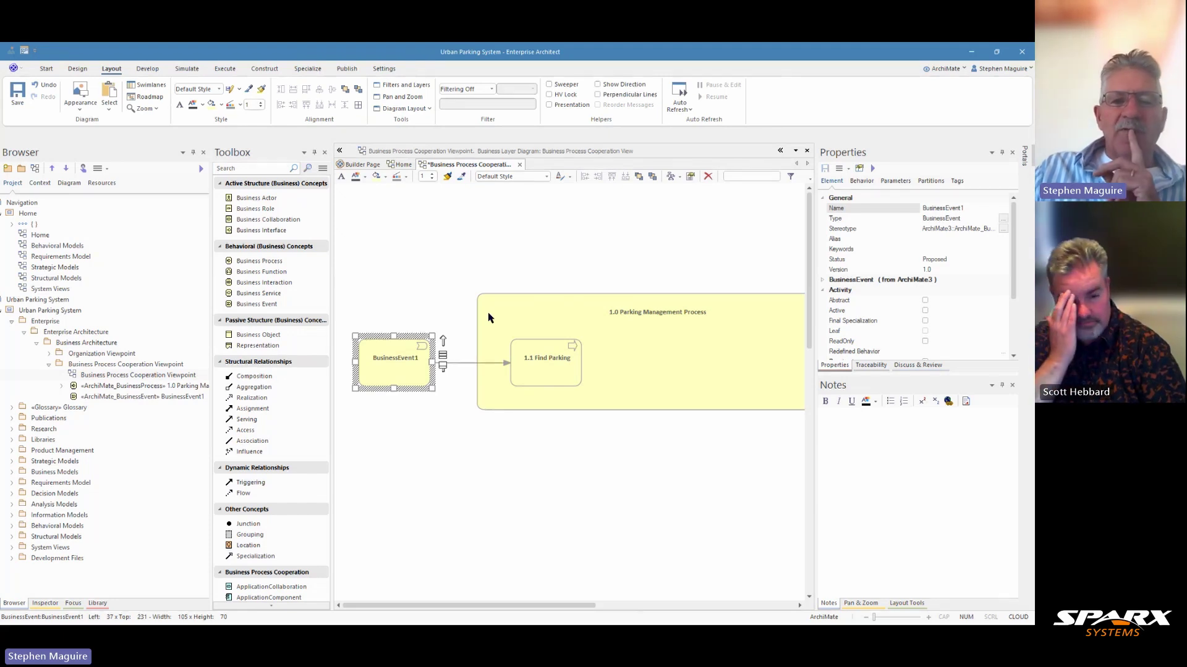
# Turn off rectangle notation for the business event so that it uses the ArchiMate event shape.
pyautogui.rightClick(410, 359)
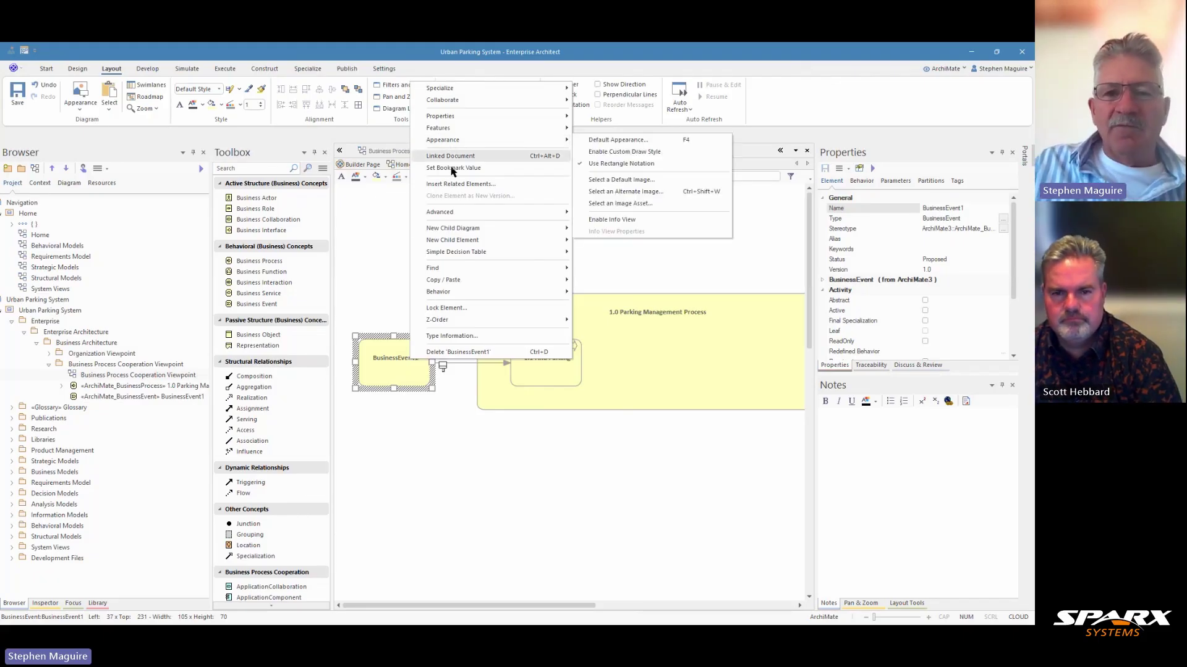
pyautogui.moveTo(459, 216)
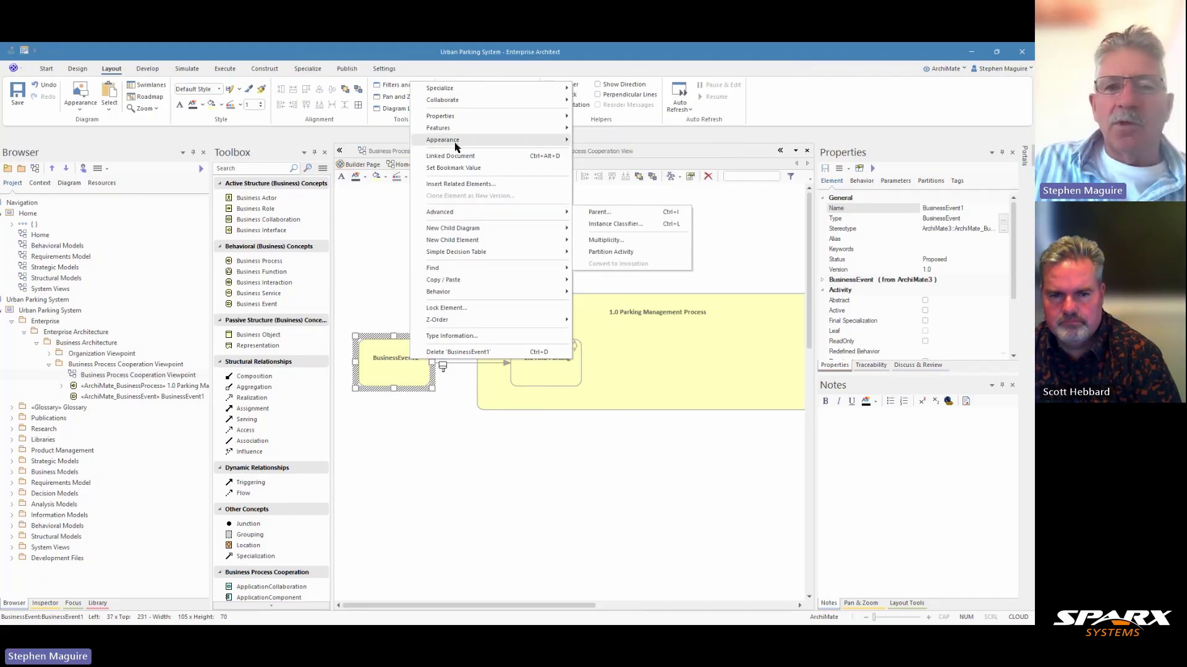
pyautogui.moveTo(458, 141)
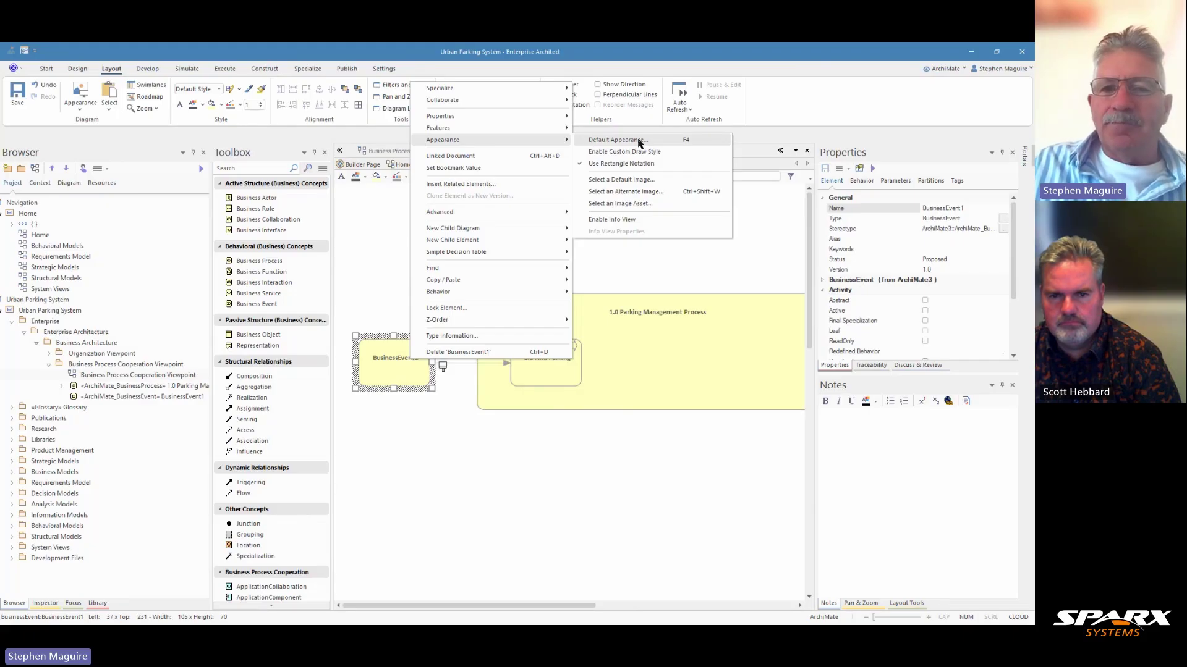
pyautogui.click(657, 167)
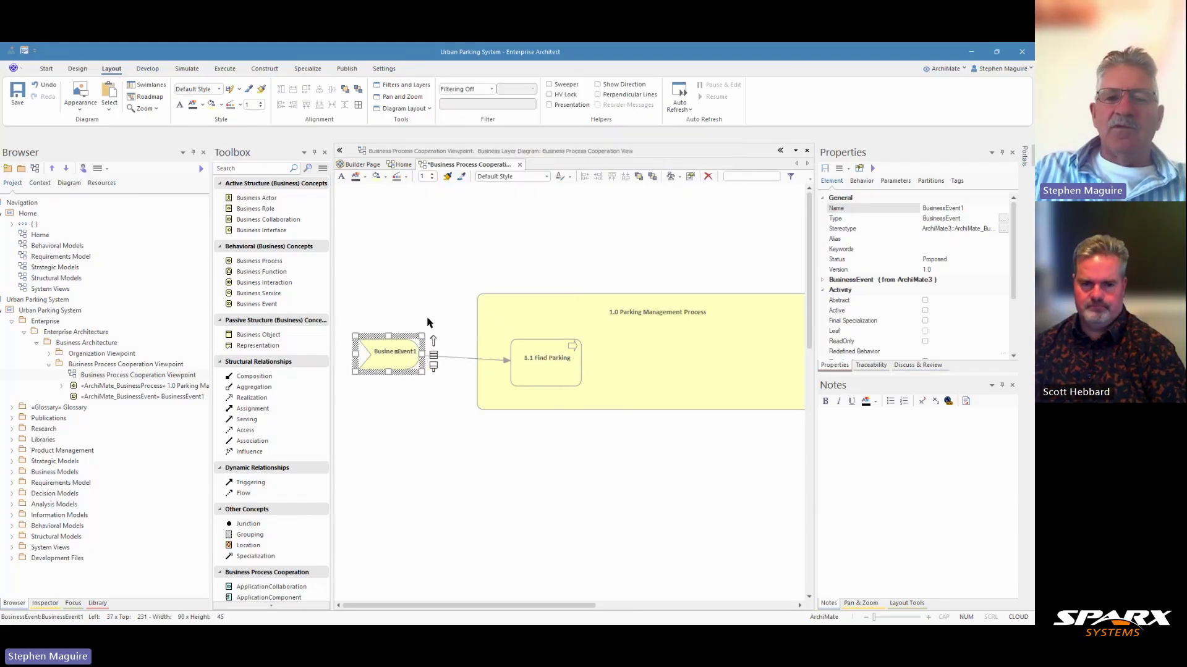
pyautogui.click(406, 313)
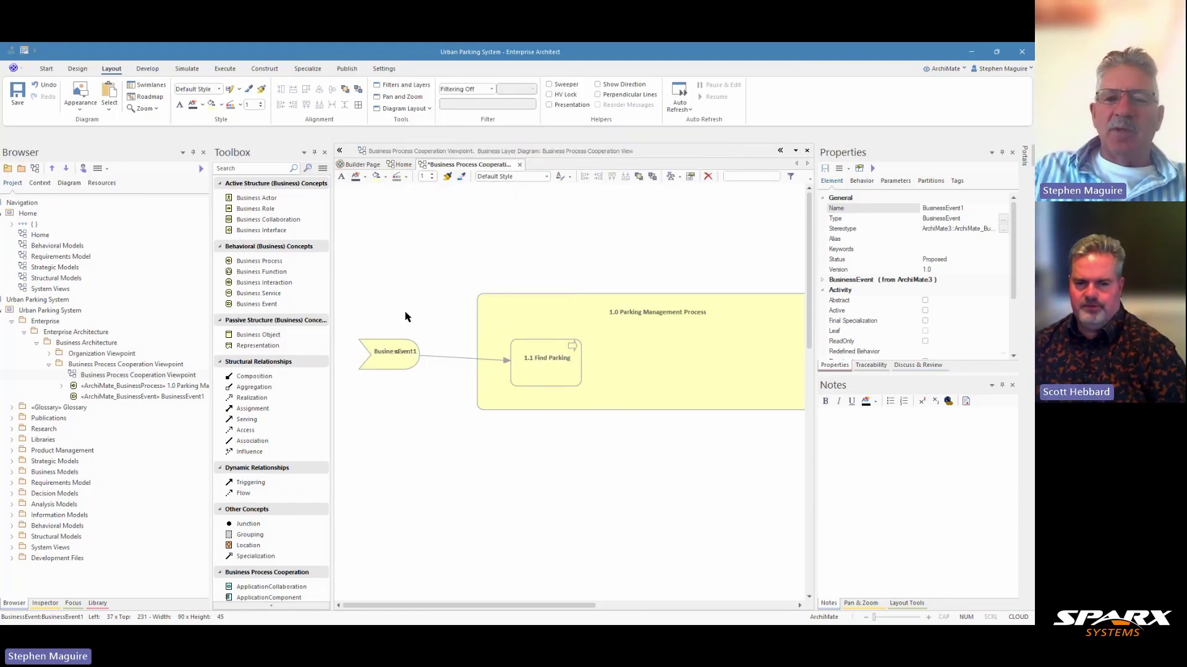
# Align the business event's vertical centre with that of 1.1 Find Parking to straighten the connector between them.
pyautogui.moveTo(397, 353); pyautogui.dragTo(394, 355)
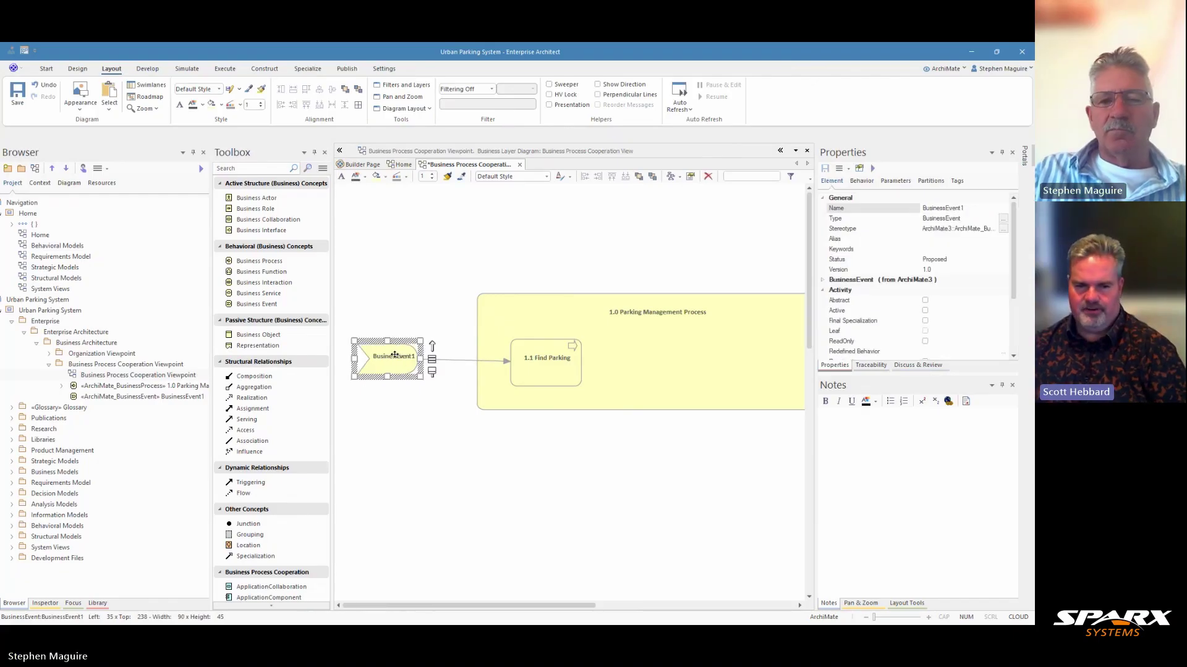
pyautogui.keyDown('ctrl'); pyautogui.click(556, 359); pyautogui.keyUp('ctrl')
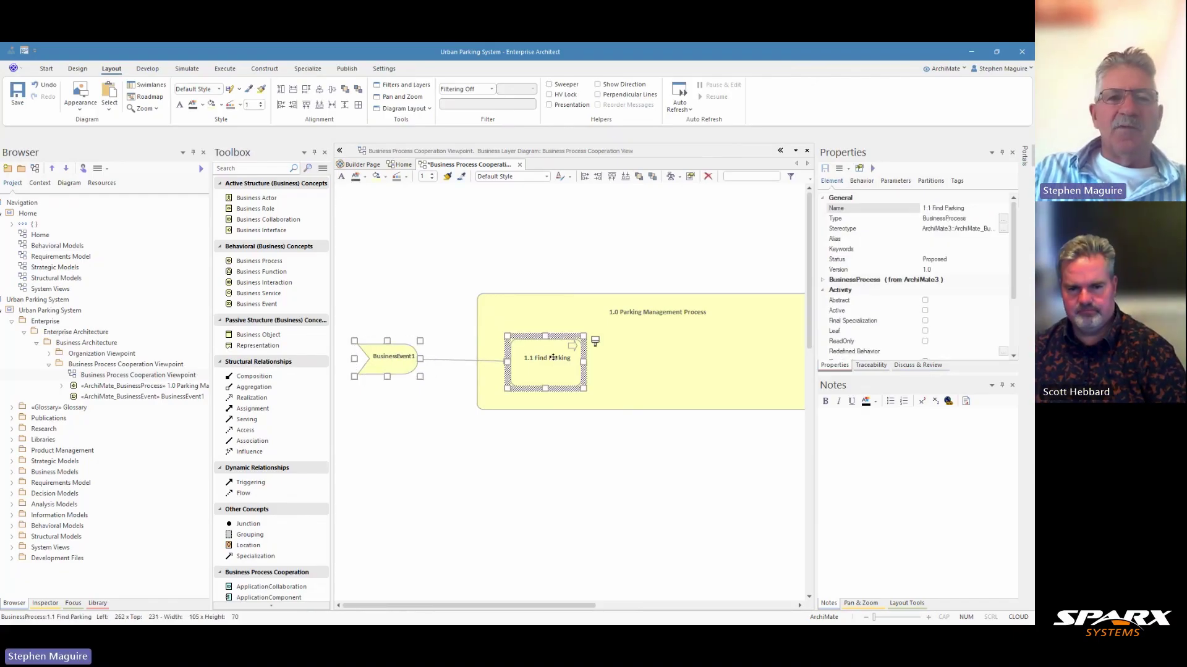
pyautogui.click(332, 89)
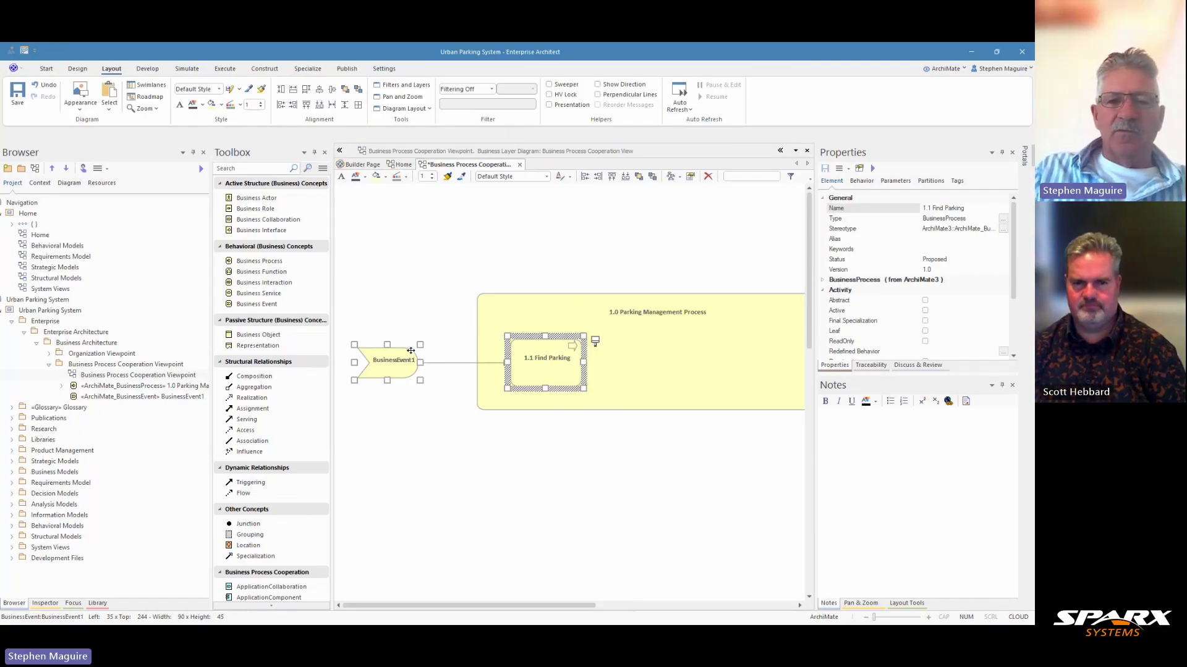
# Nudge the business event right, closer to the 1.0 Parking Management Process, keeping it level with 1.1 Find Parking.
pyautogui.click(395, 369)
pyautogui.click(428, 321)
pyautogui.click(398, 361)
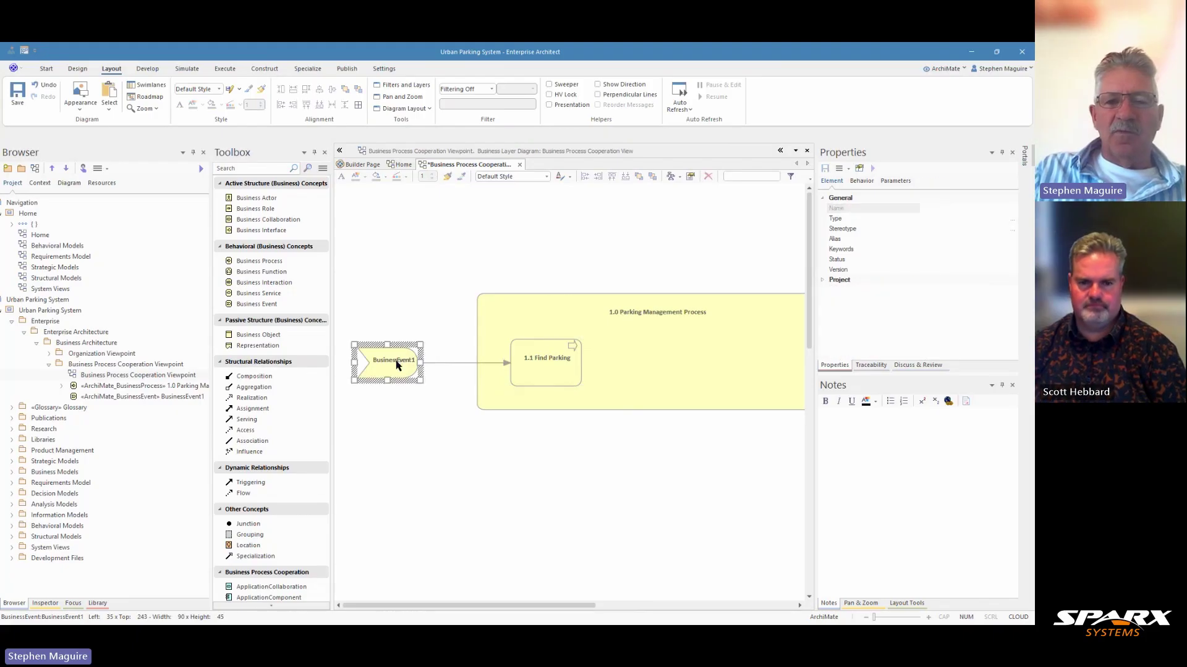
pyautogui.press('Right')
pyautogui.press('Right')
pyautogui.press('Right')
pyautogui.press('Right')
pyautogui.press('Right')
pyautogui.press('Right')
pyautogui.press('Right')
pyautogui.press('Right')
pyautogui.press('Right')
pyautogui.press('Right')
pyautogui.press('Right')
pyautogui.press('Right')
pyautogui.press('Right')
pyautogui.press('Right')
pyautogui.press('Right')
pyautogui.press('Right')
pyautogui.press('Right')
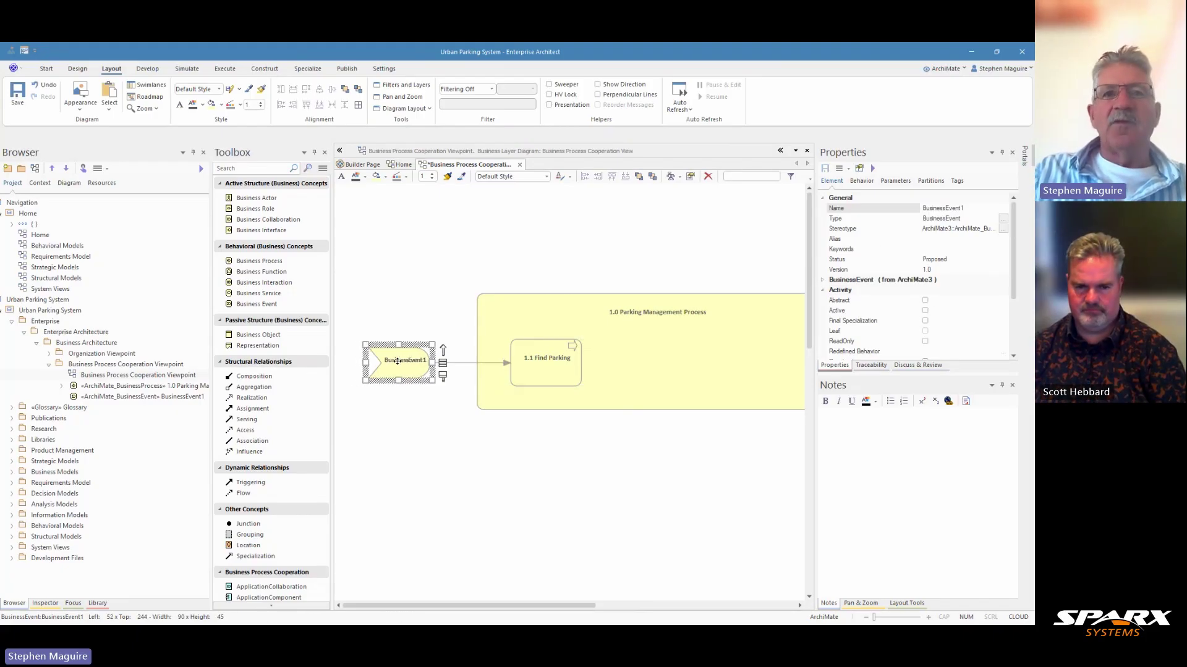
pyautogui.click(548, 375)
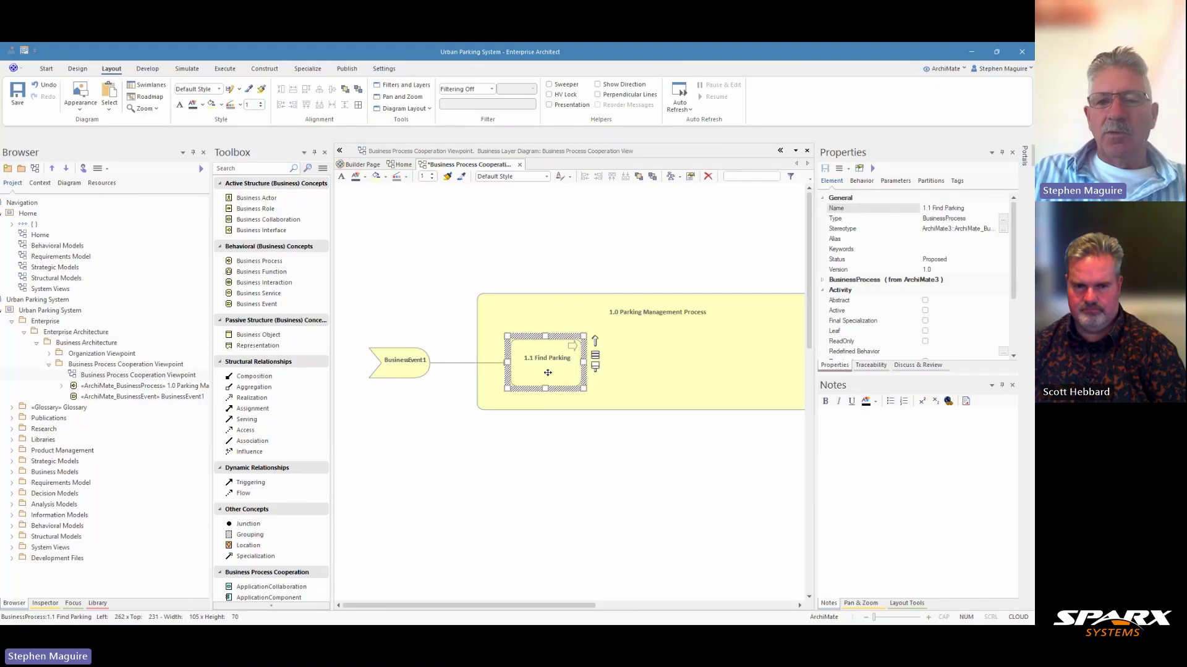
# Rename the business event as Arrival at Destination.
pyautogui.click(385, 365)
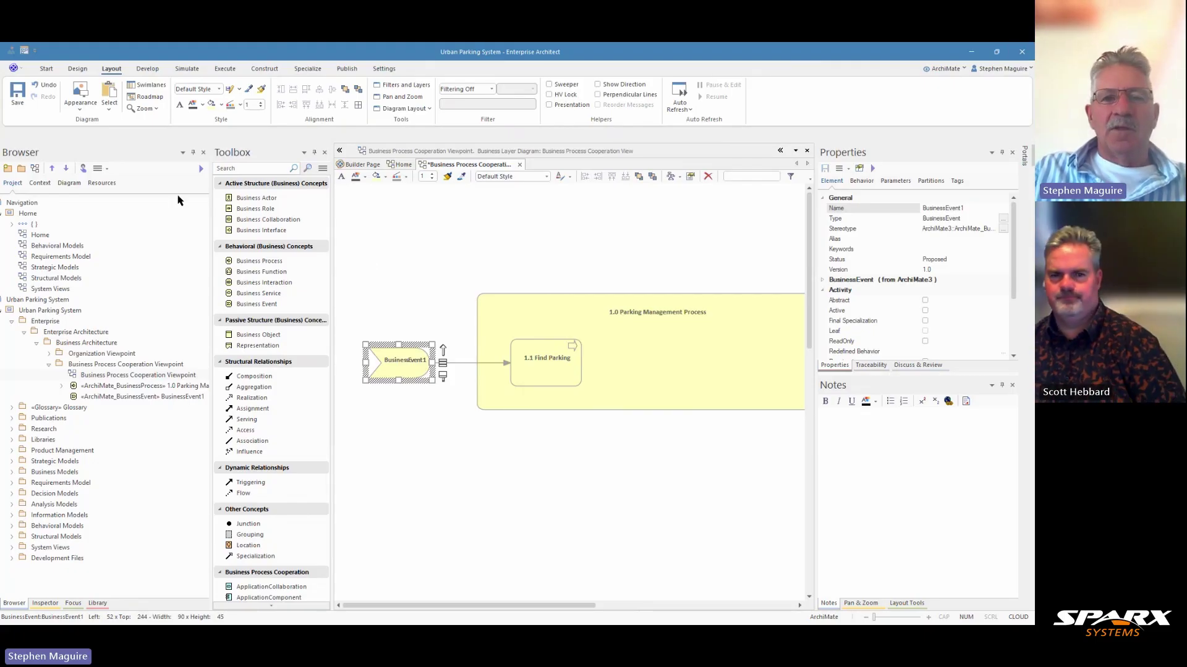
pyautogui.click(400, 360)
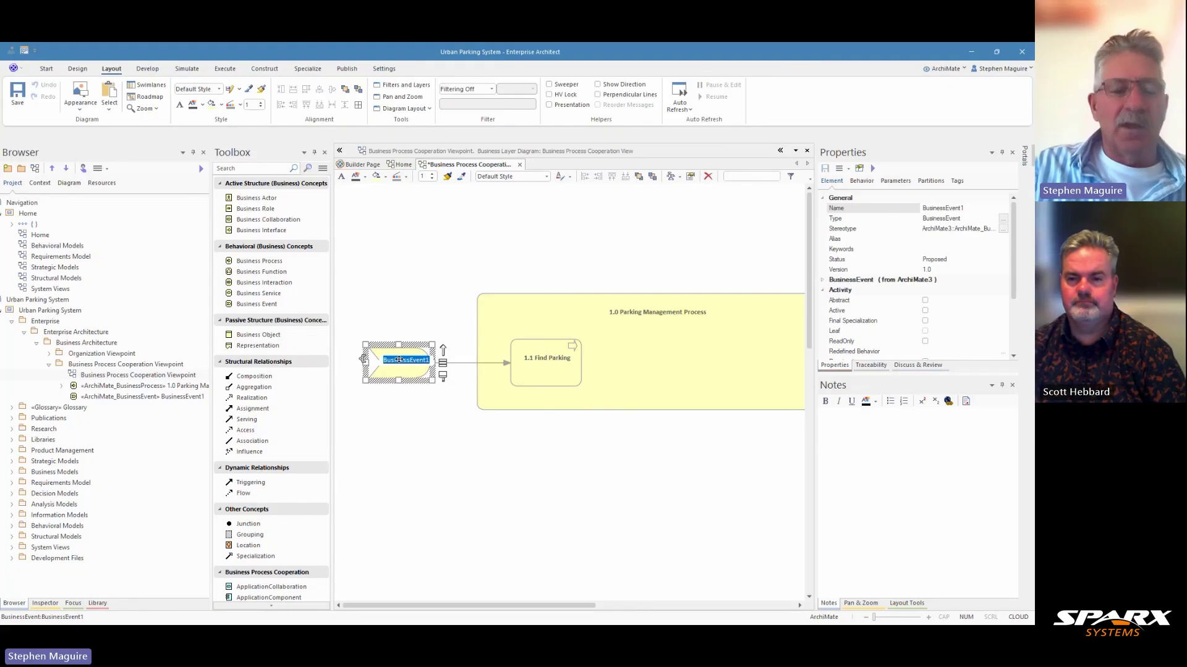
pyautogui.write('Arrival')
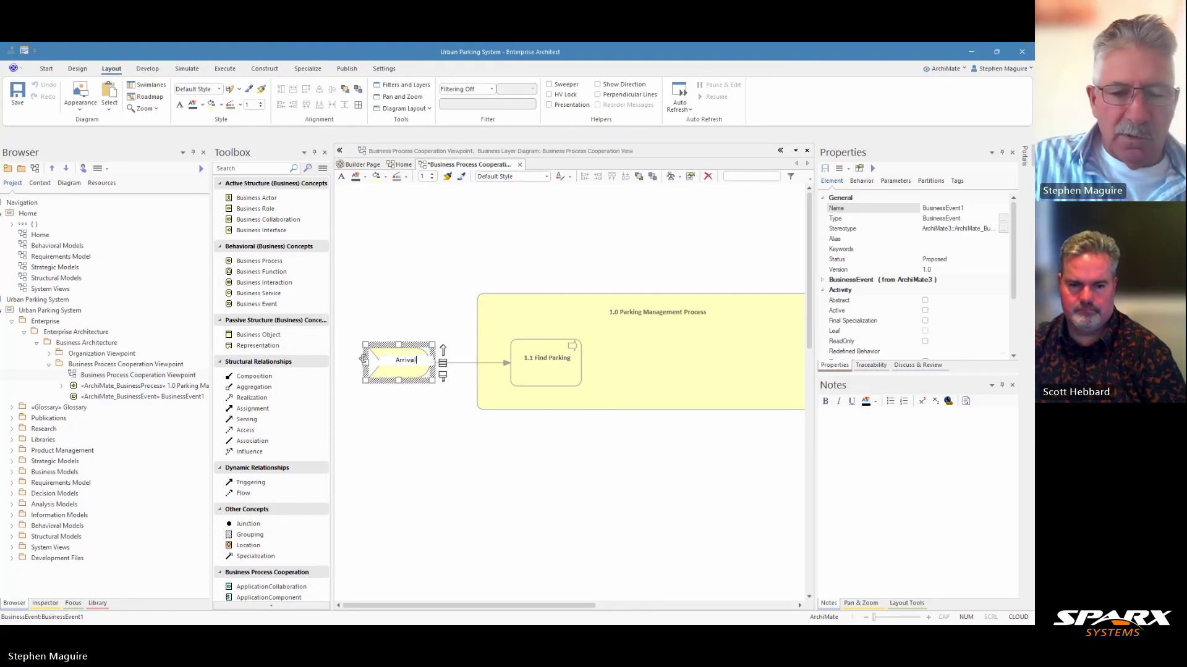
pyautogui.write(' at Destination')
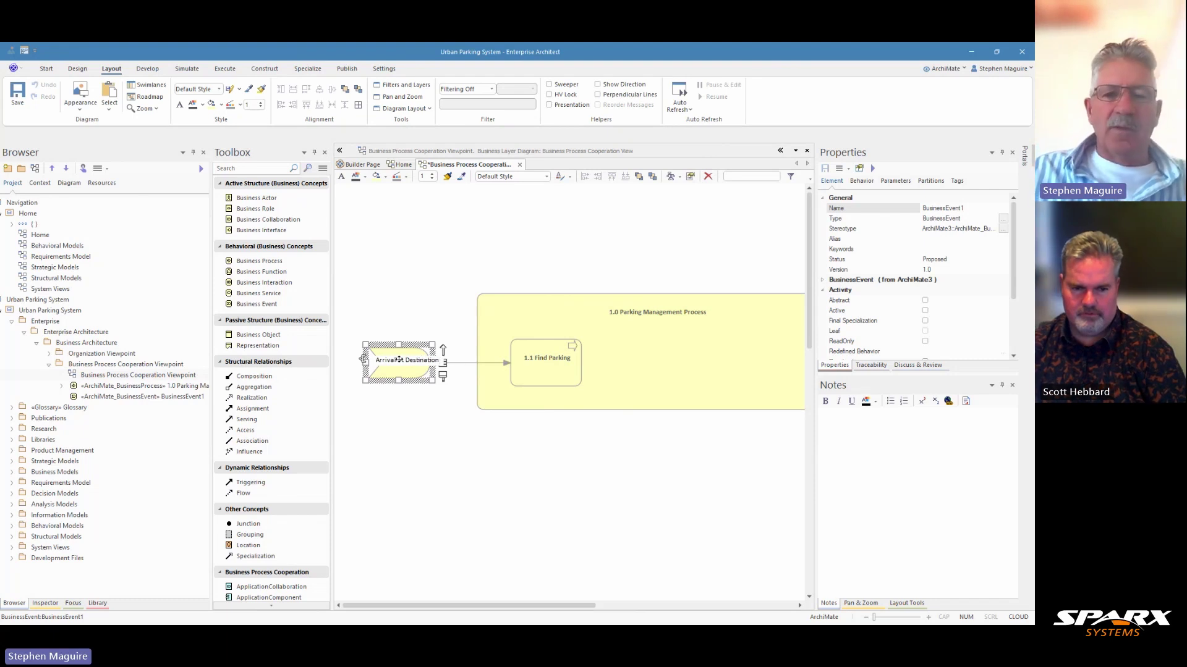
pyautogui.click(406, 399)
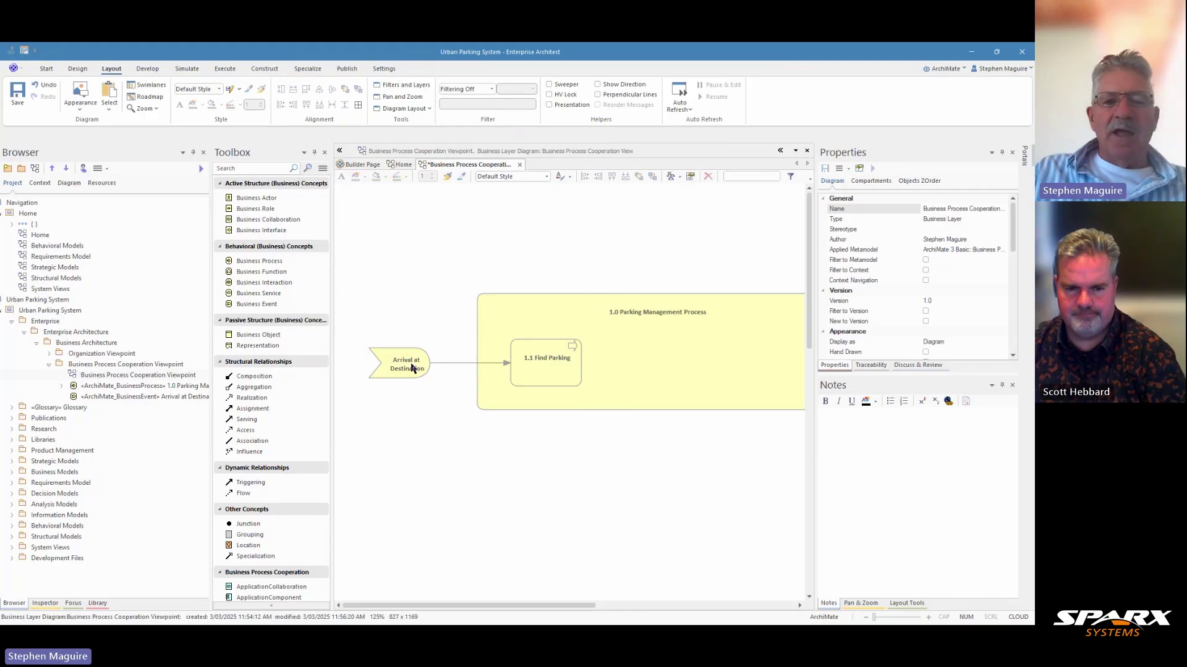
pyautogui.click(413, 368)
pyautogui.click(847, 420)
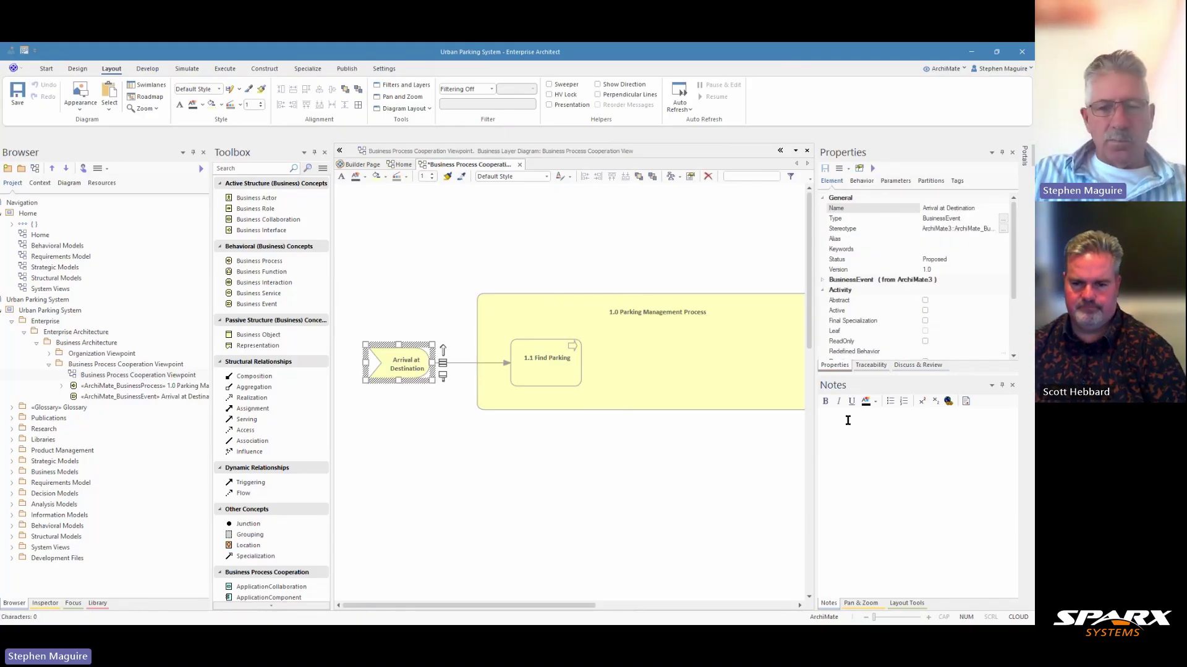
pyautogui.write('The overarching process that encompasses all parking-related activities. This process coordinates the end-to-end parking experience from arrival to departure.')
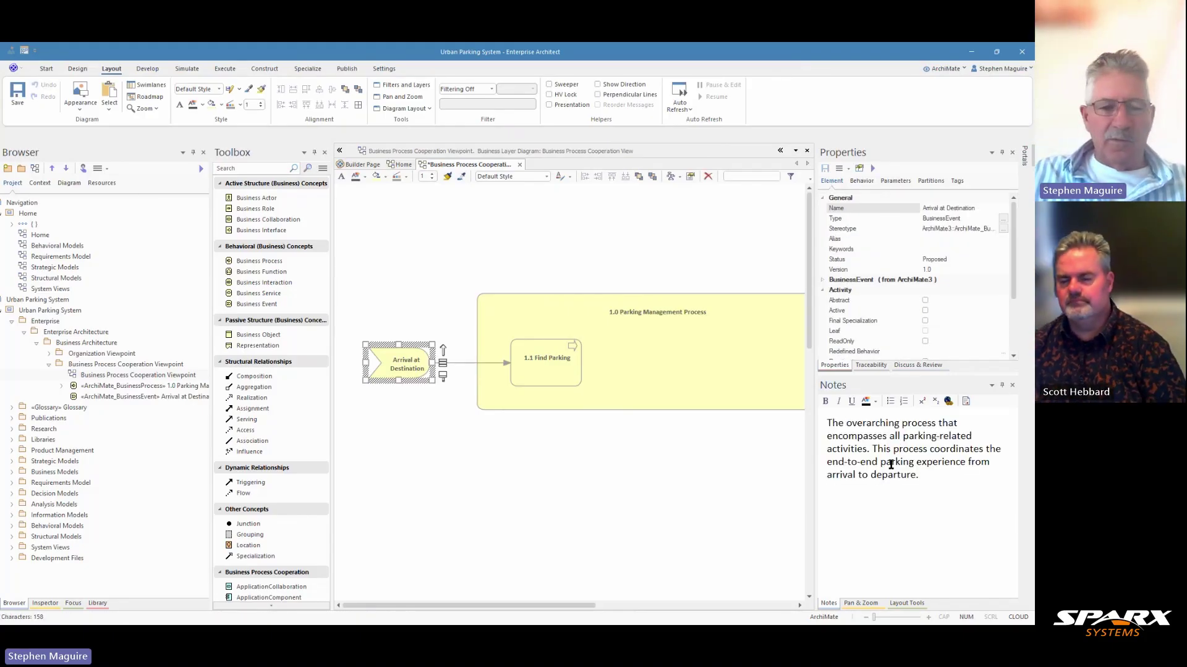
pyautogui.hotkey('ctrl', 'a')
pyautogui.press('Delete')
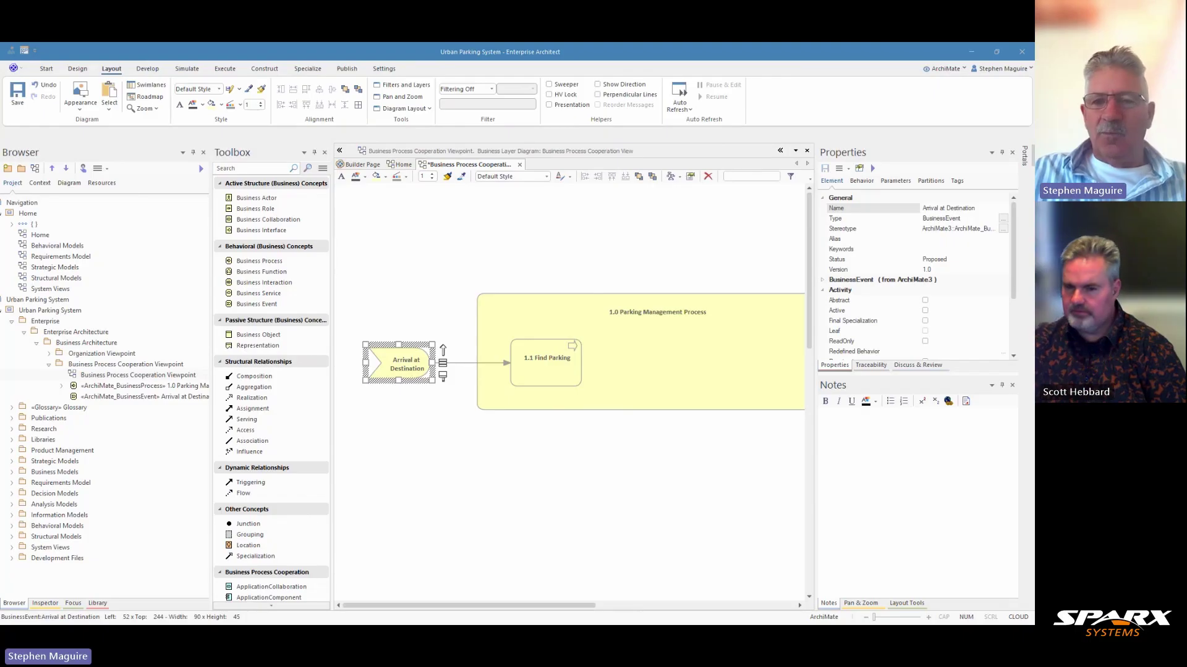
# Enter the event's notes: "The event that initiates the parking process when a driver reaches their intended location. This event triggers the need to find and secure parking.".
pyautogui.click(836, 421)
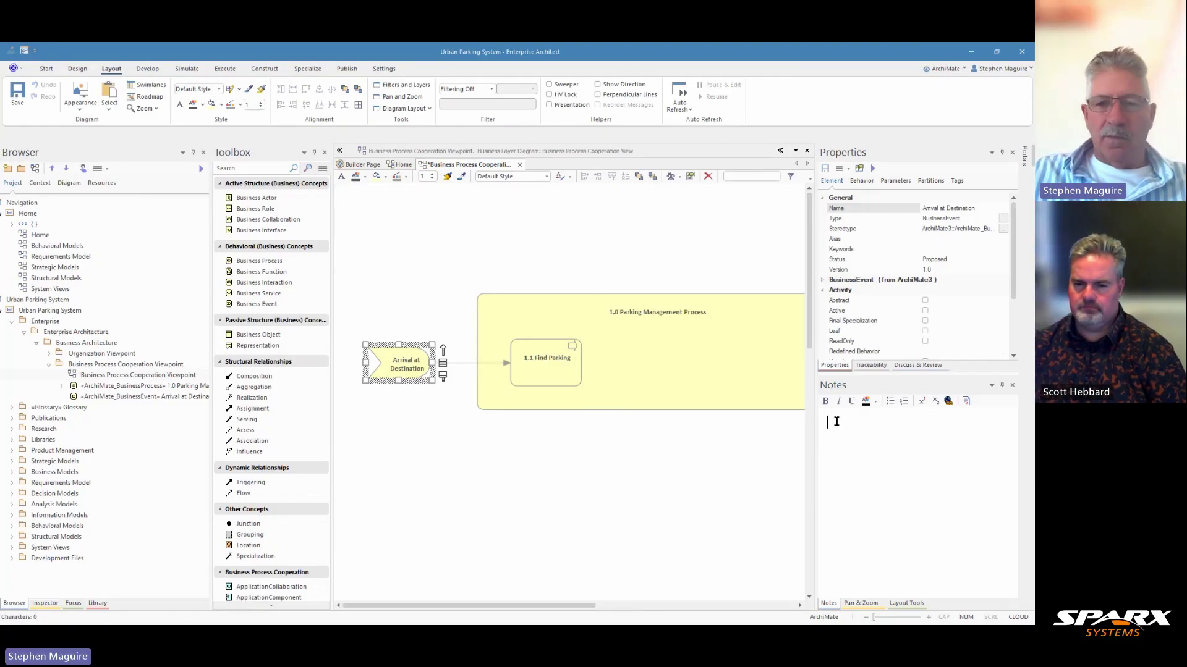
pyautogui.write('The event that initiates the parking process when a driver reaches their intended location. This event triggers the need to find and secure parking.')
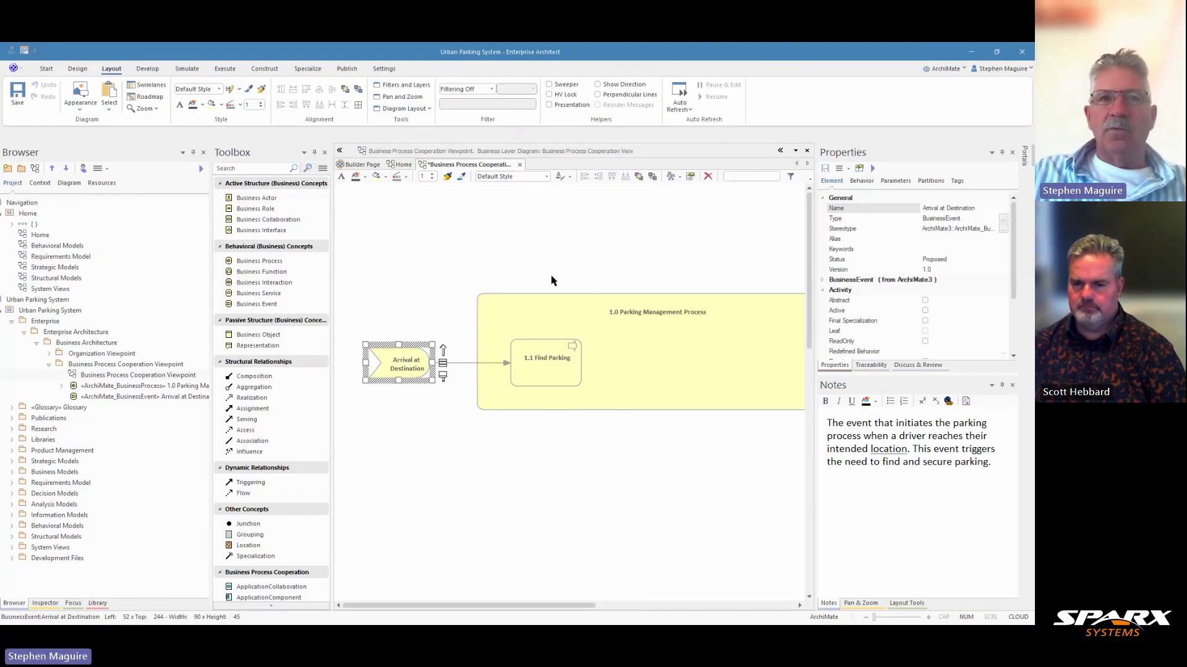
pyautogui.click(551, 295)
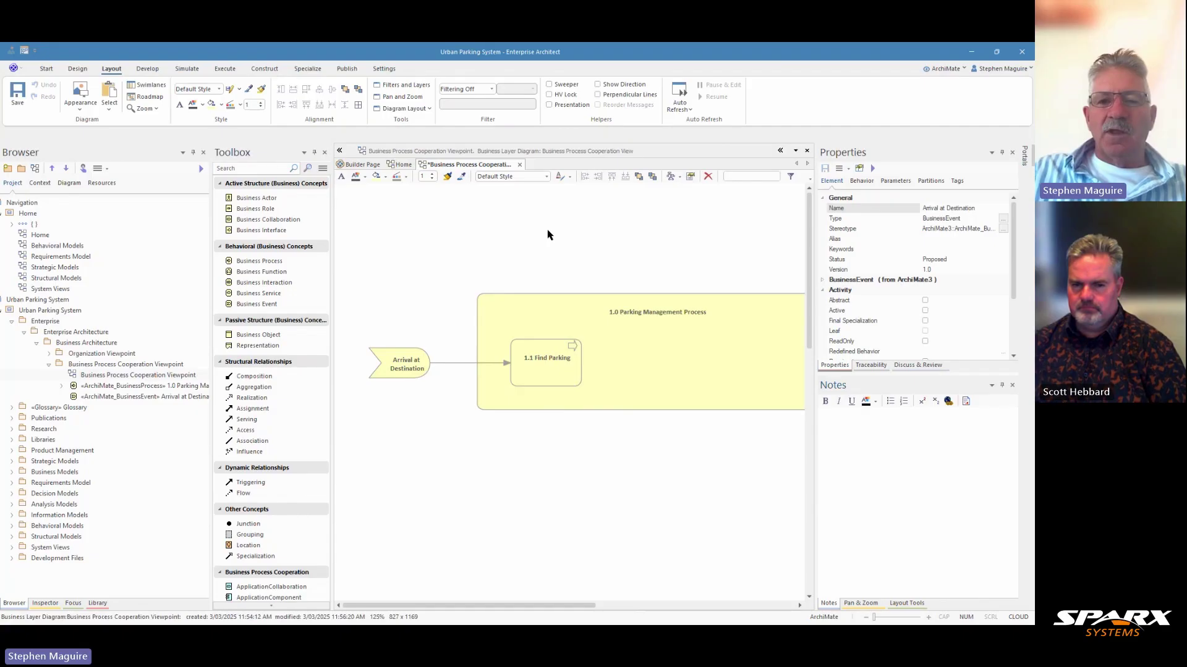
# Create a Business Process named Make Parking from 1.1 Find Parking, linked with a Flows to relationship inside 1.0 Parking Management Process.
pyautogui.click(547, 373)
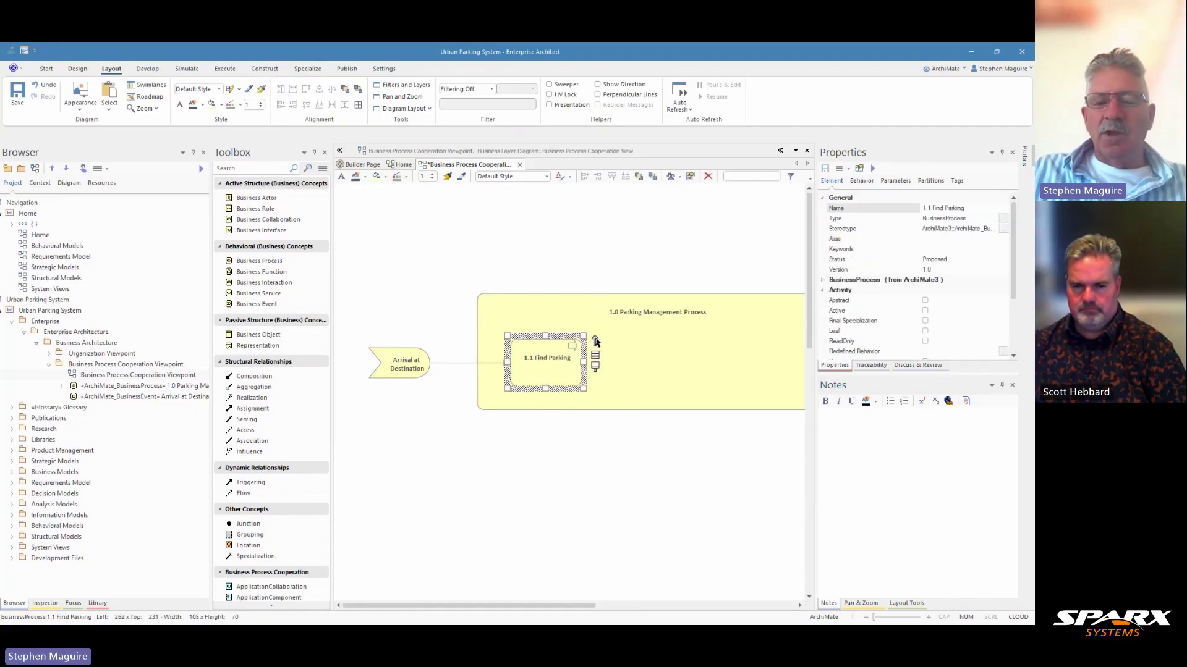
pyautogui.moveTo(595, 341); pyautogui.dragTo(626, 367)
pyautogui.moveTo(659, 372)
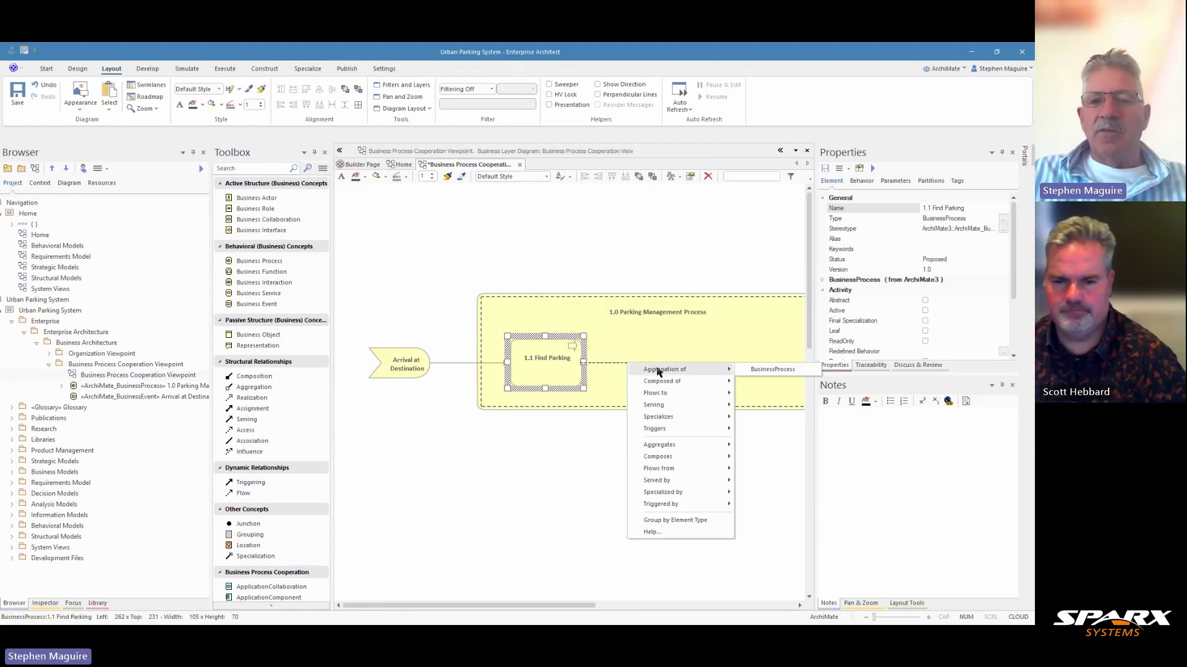
pyautogui.moveTo(654, 429)
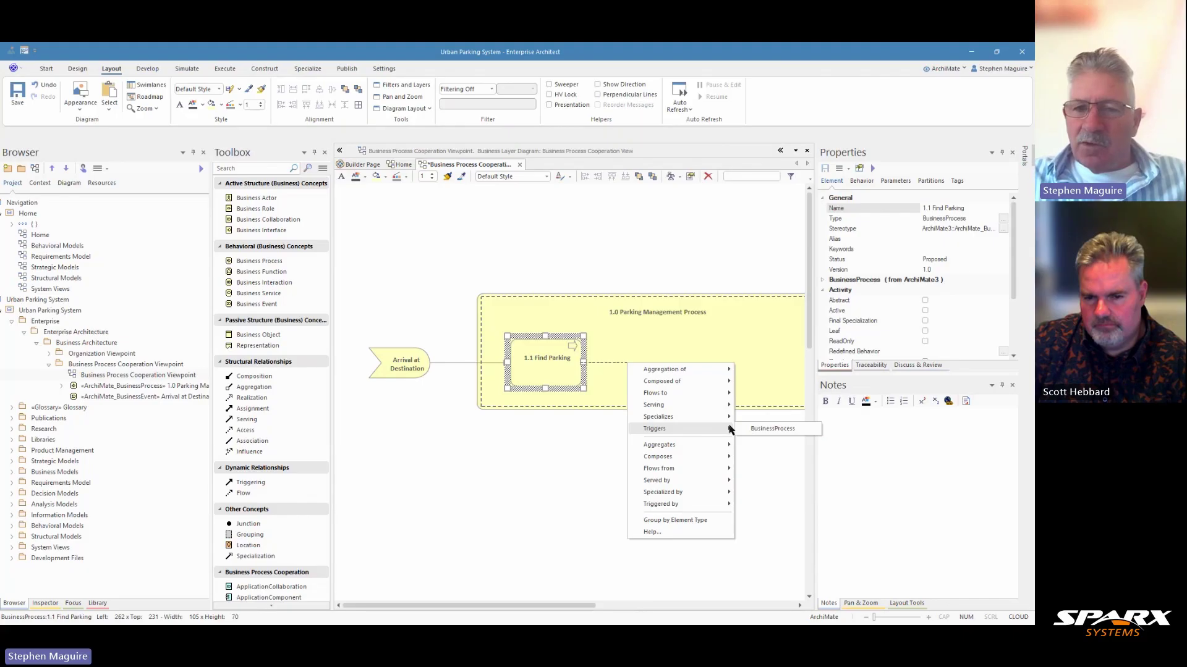
pyautogui.moveTo(678, 396)
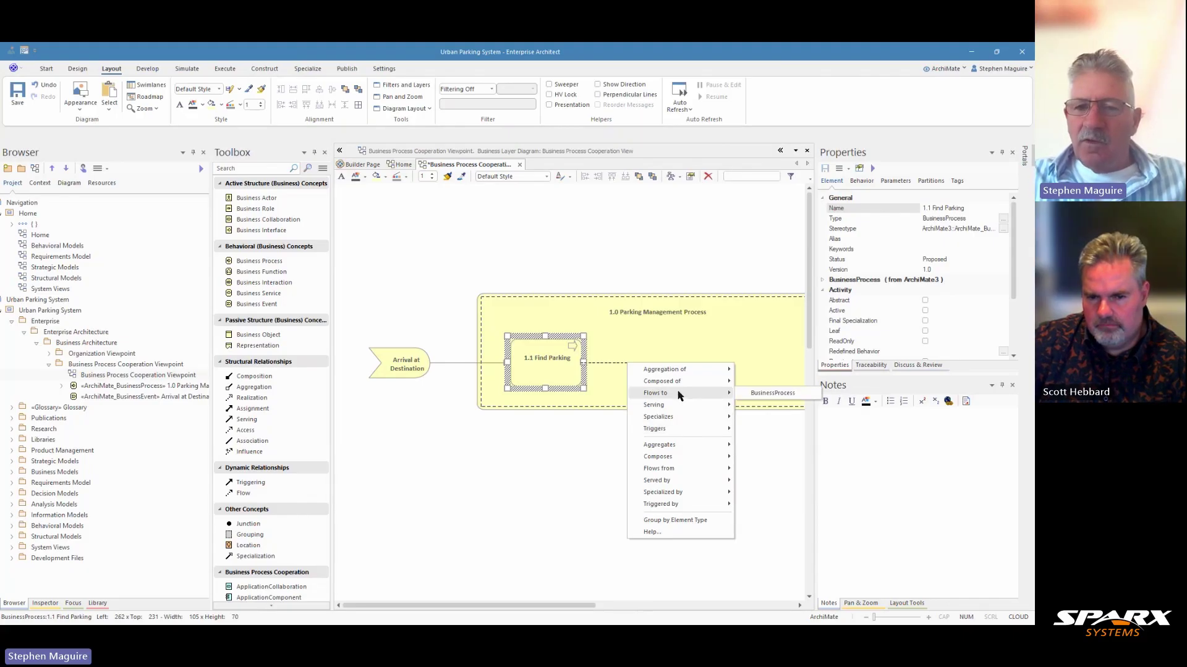
pyautogui.click(757, 395)
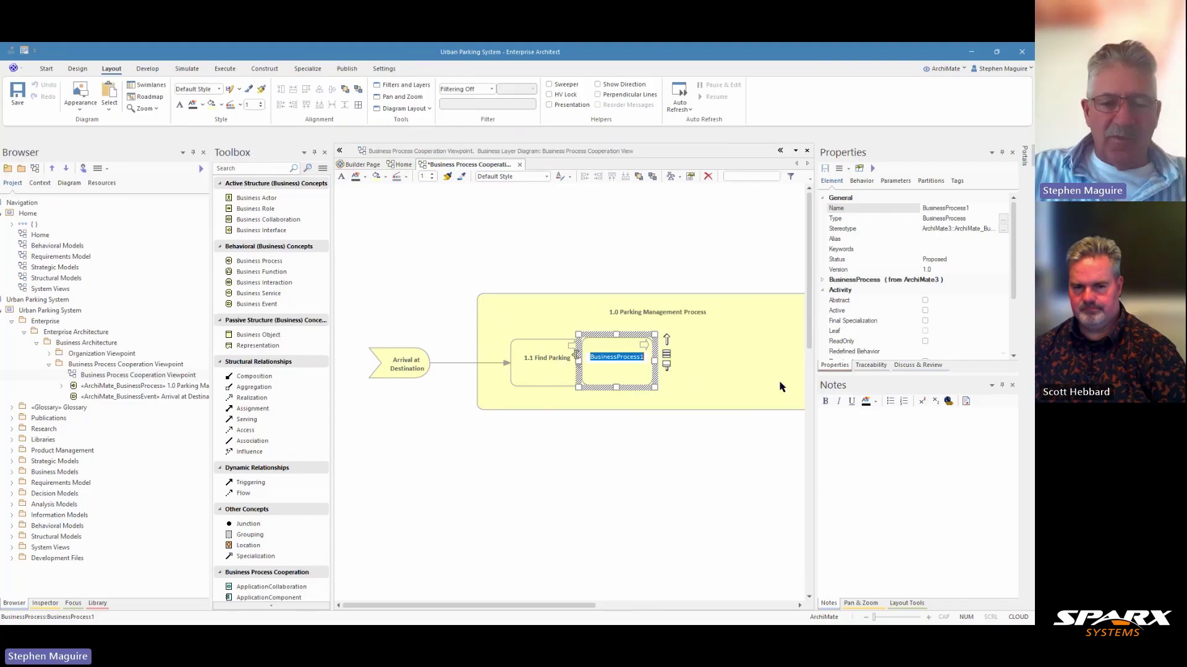
pyautogui.write('Make')
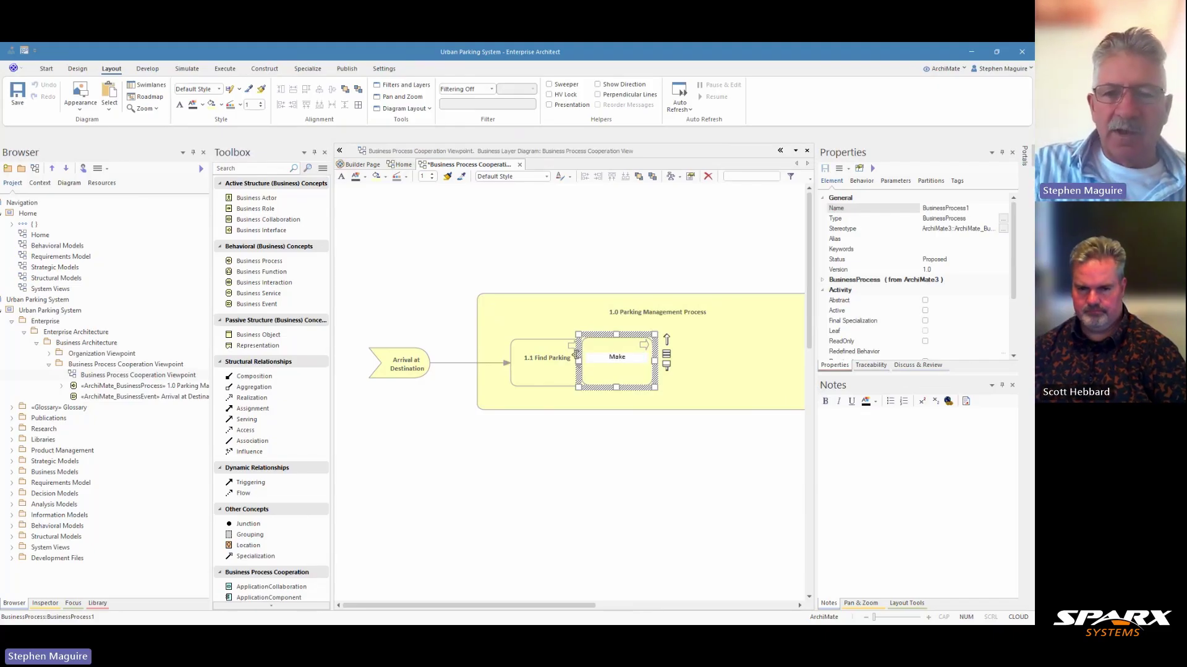
pyautogui.write(' Parking')
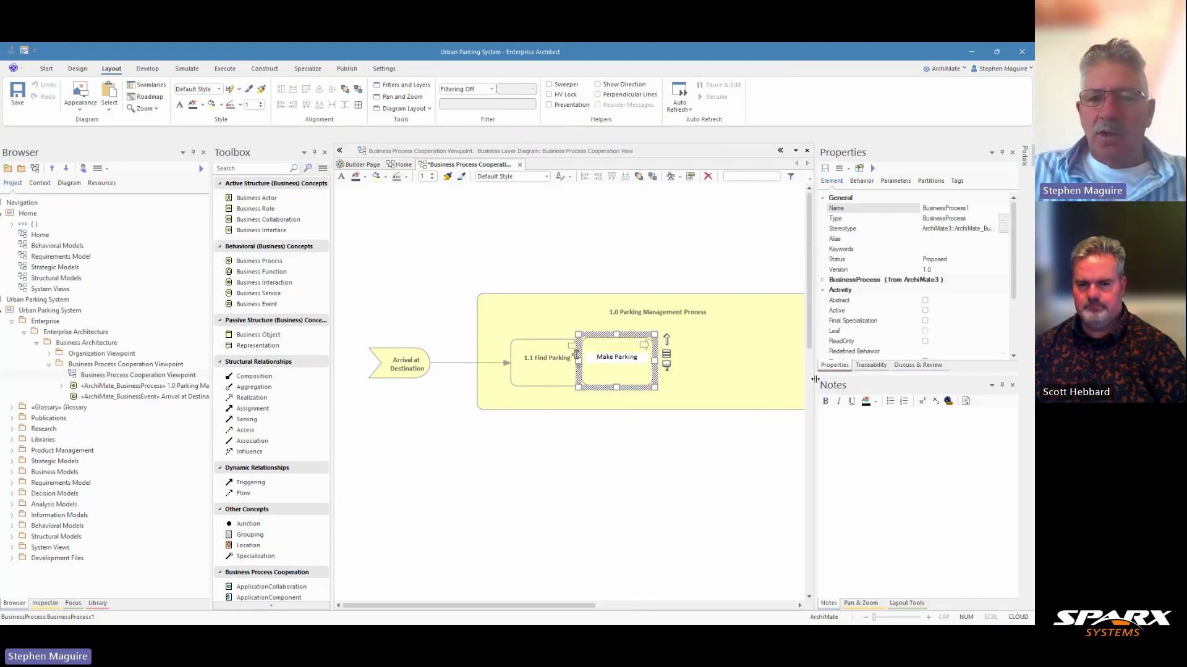
pyautogui.click(625, 443)
# Rename the Make Parking process as Make Payment and move it right, clear of 1.1 Find Parking.
pyautogui.click(630, 366)
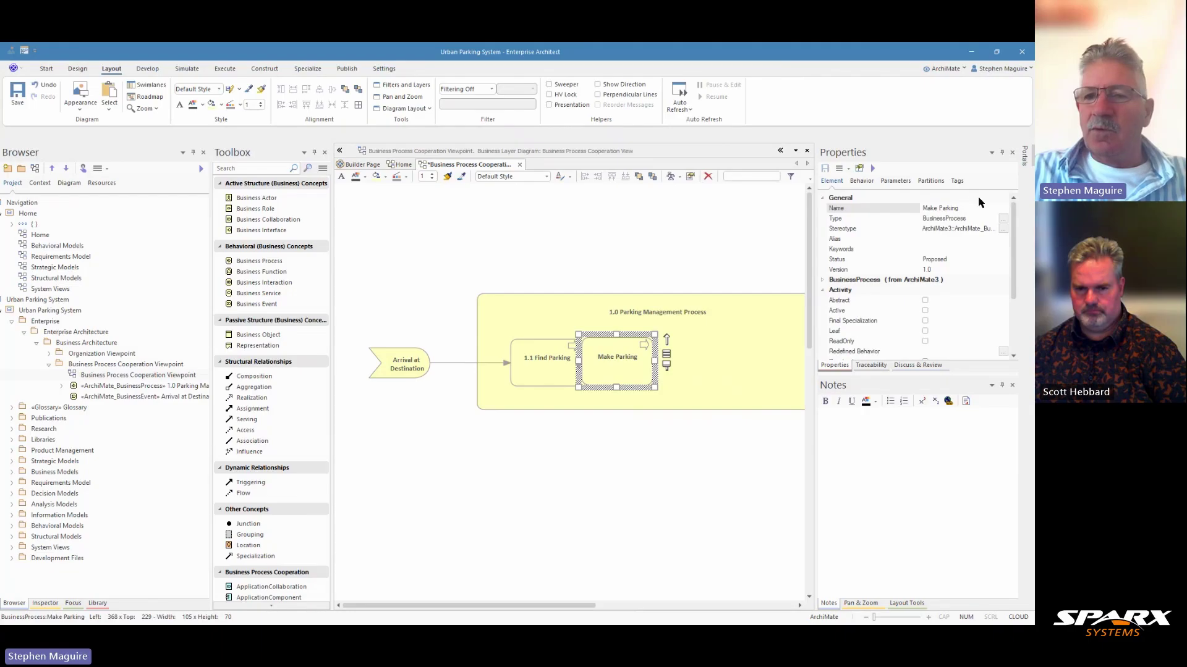
pyautogui.click(969, 205)
pyautogui.press('BackSpace')
pyautogui.press('BackSpace')
pyautogui.press('BackSpace')
pyautogui.press('BackSpace')
pyautogui.press('BackSpace')
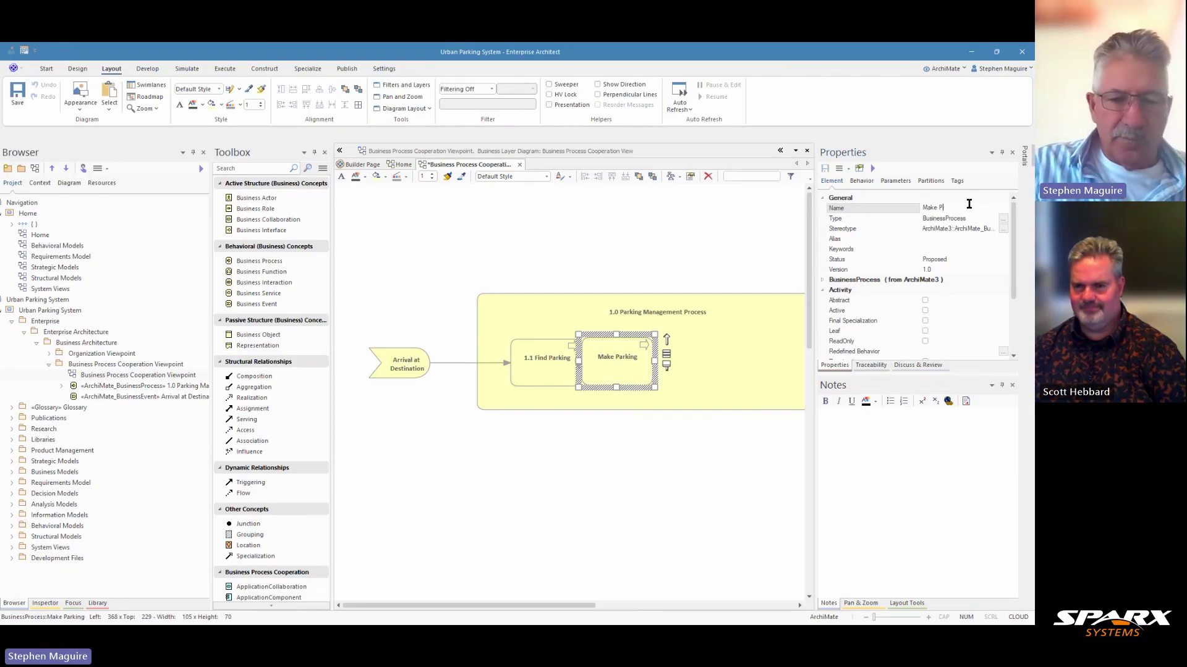
pyautogui.write('yment')
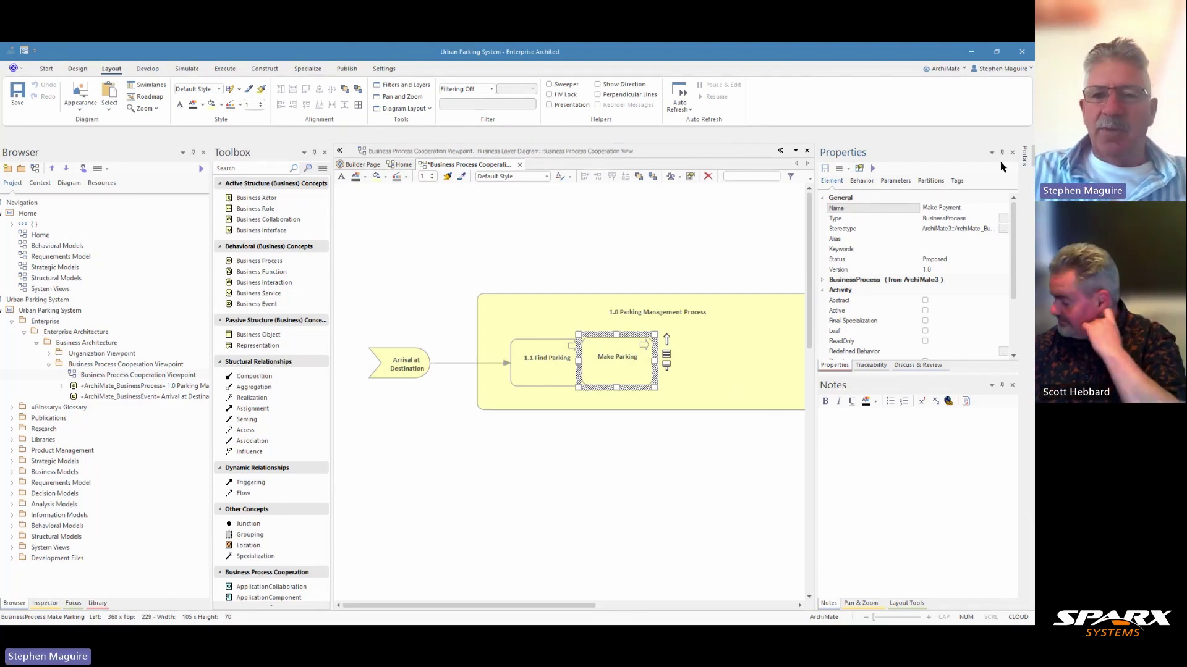
pyautogui.click(685, 262)
pyautogui.moveTo(633, 354); pyautogui.dragTo(659, 357)
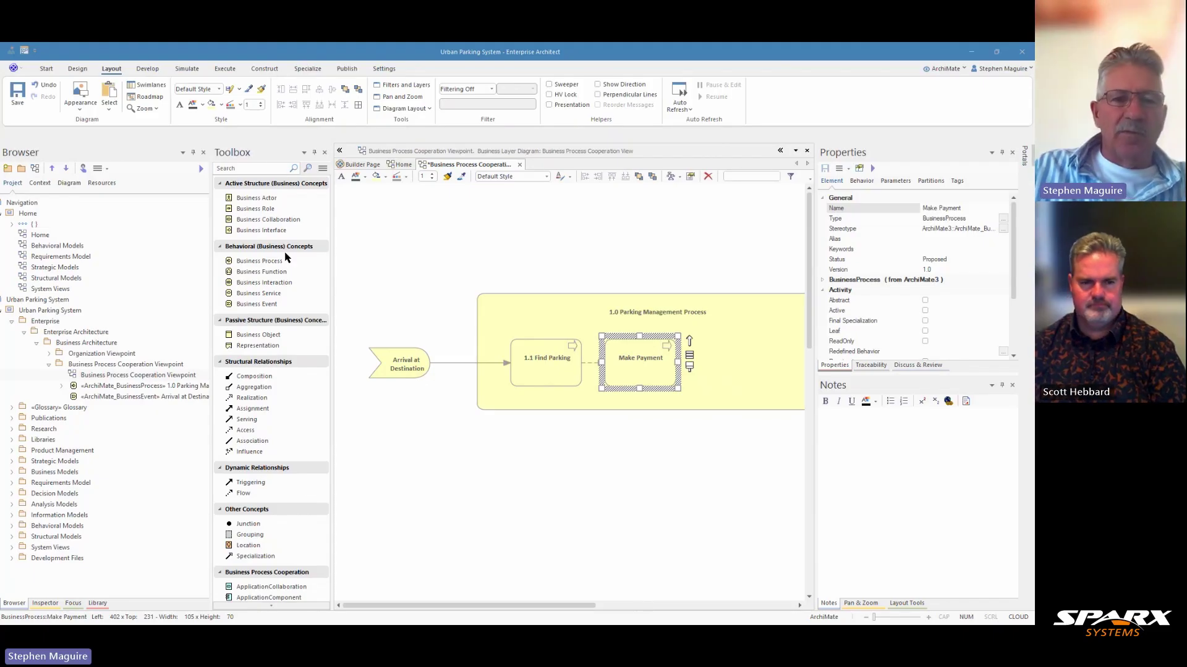
# Place a Business Object named Parking Permits above 1.0 Parking Management Process, over 1.1 Find Parking.
pyautogui.click(272, 337)
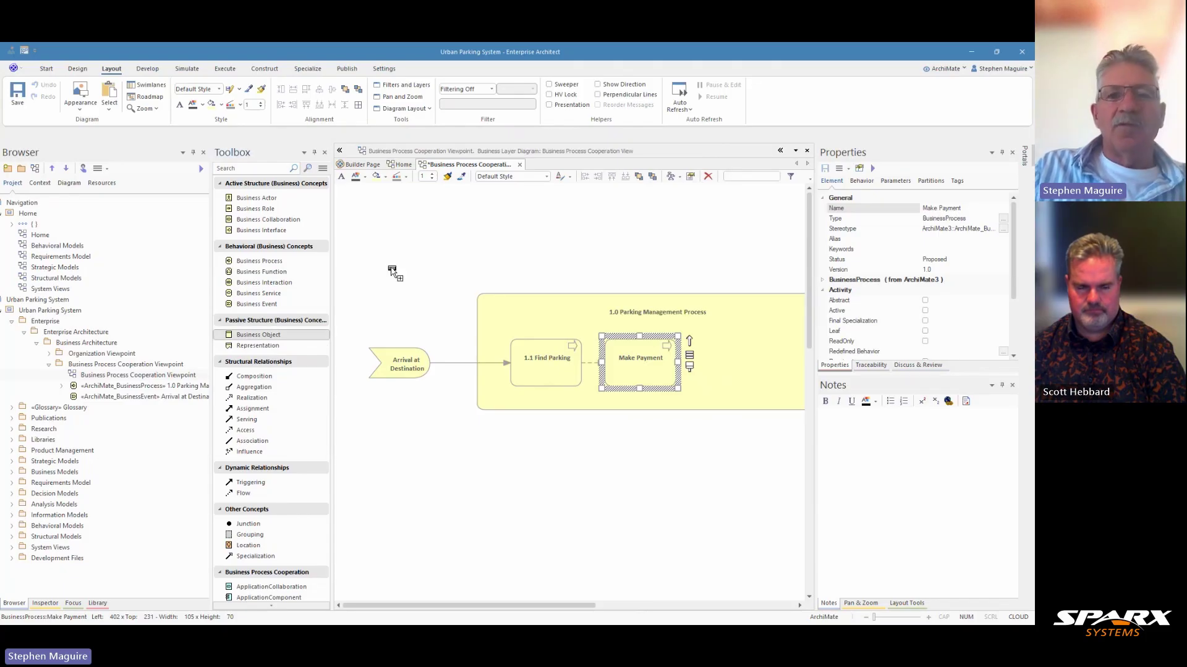
pyautogui.click(506, 221)
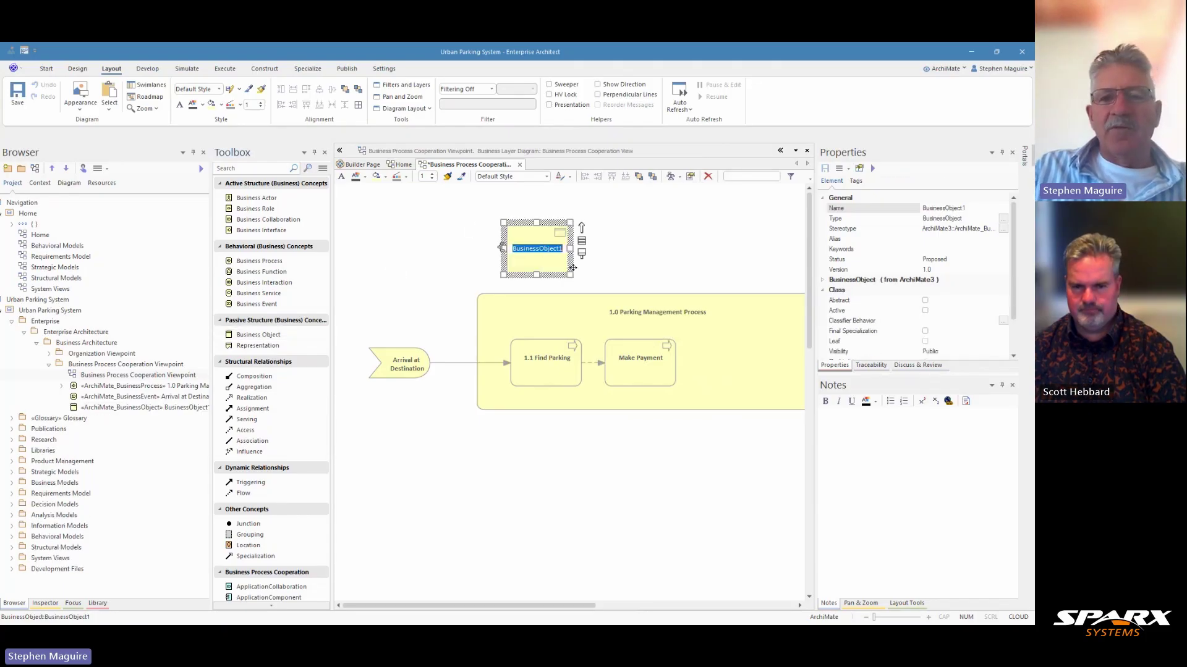
pyautogui.write('Pa')
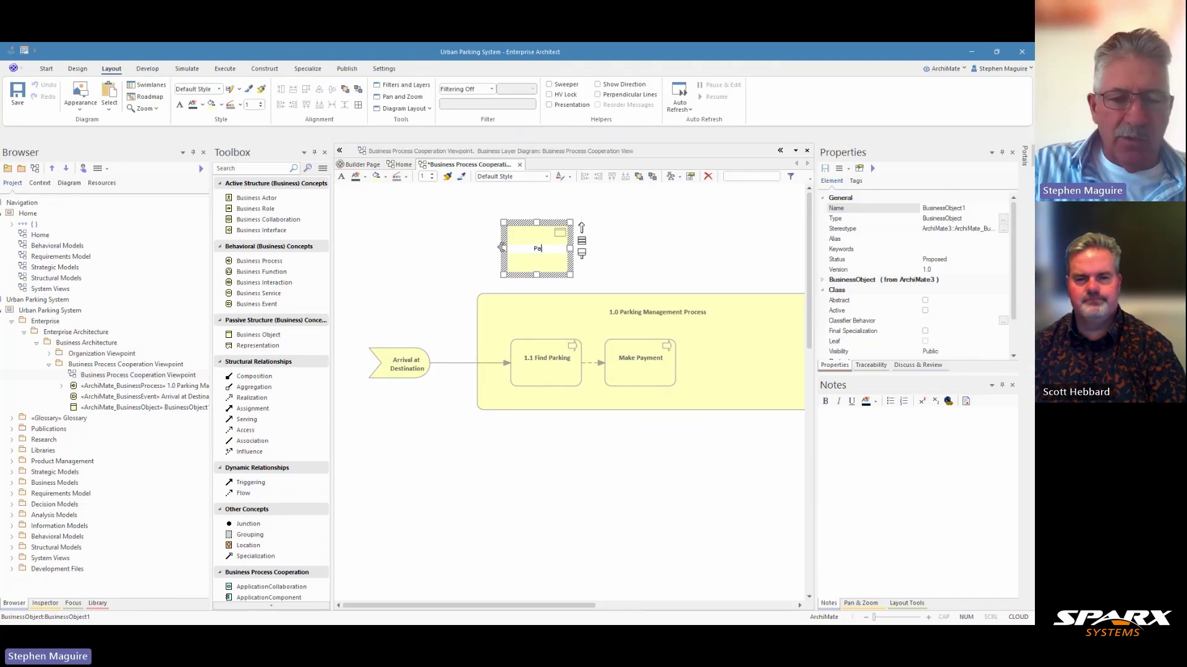
pyautogui.write('rking Perm')
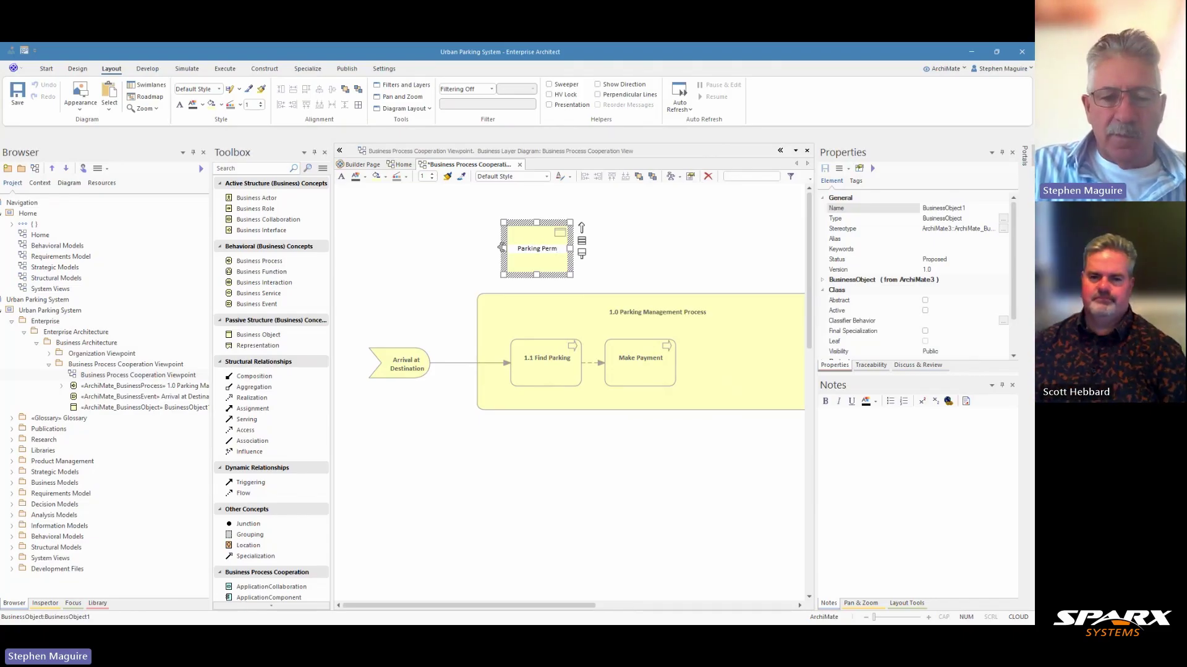
pyautogui.write('its')
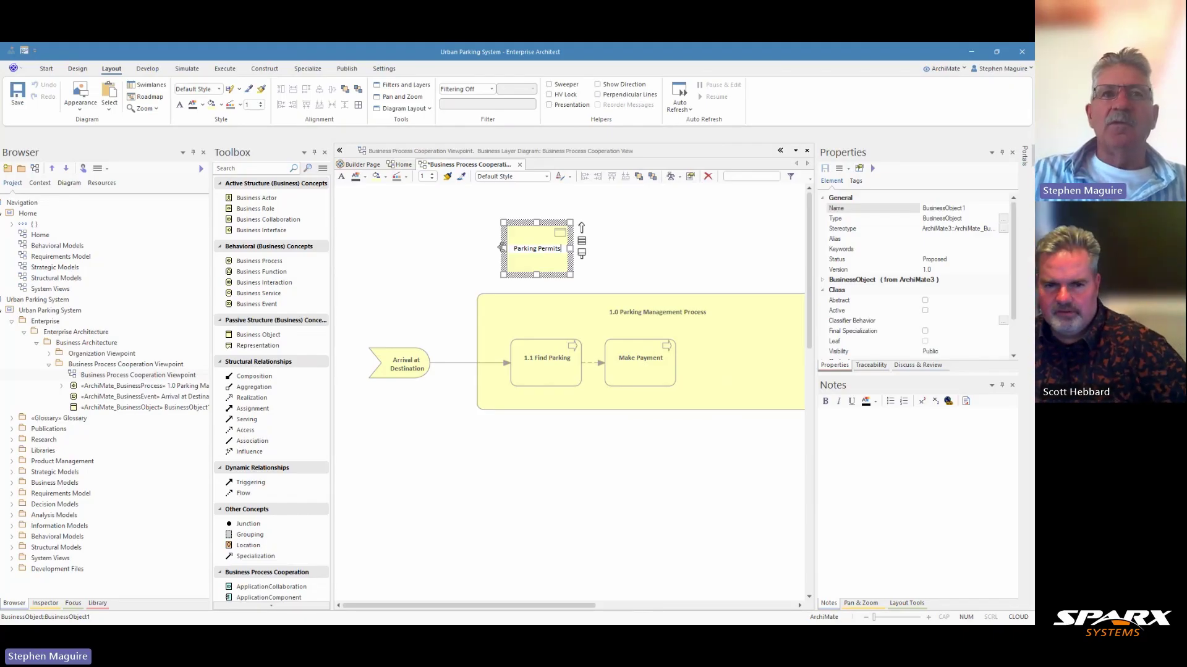
pyautogui.click(624, 255)
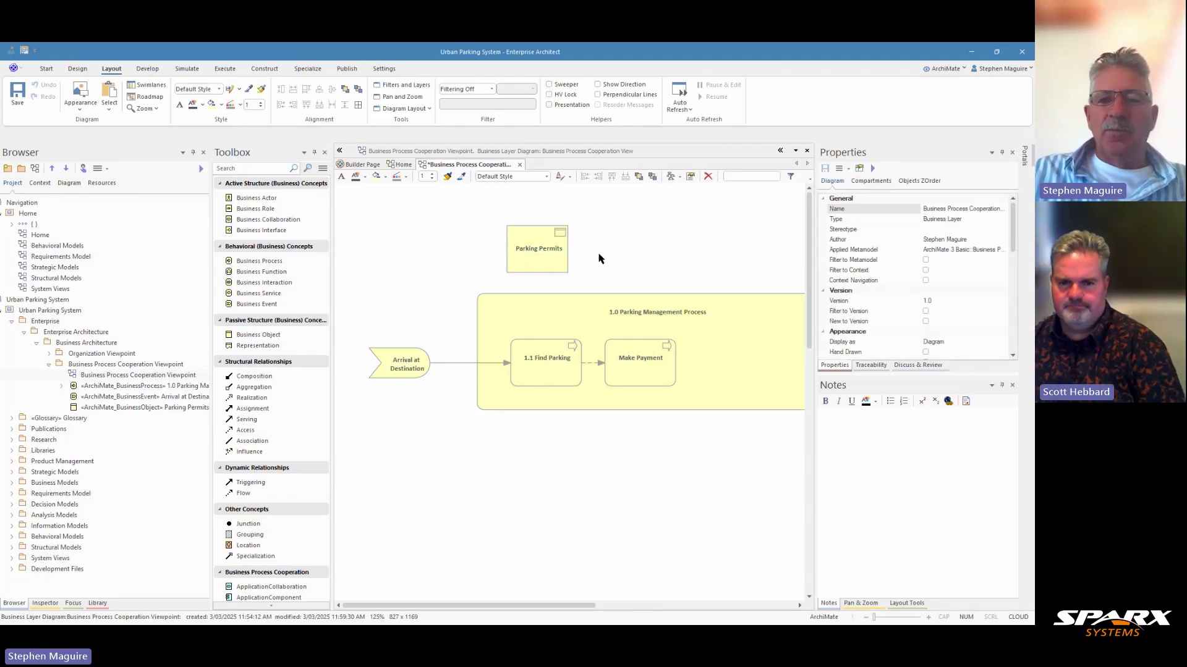
# Connect 1.1 Find Parking to Parking Permits with an Accesses relationship and shift the object slightly right above the process.
pyautogui.click(546, 343)
pyautogui.moveTo(595, 345); pyautogui.dragTo(546, 260)
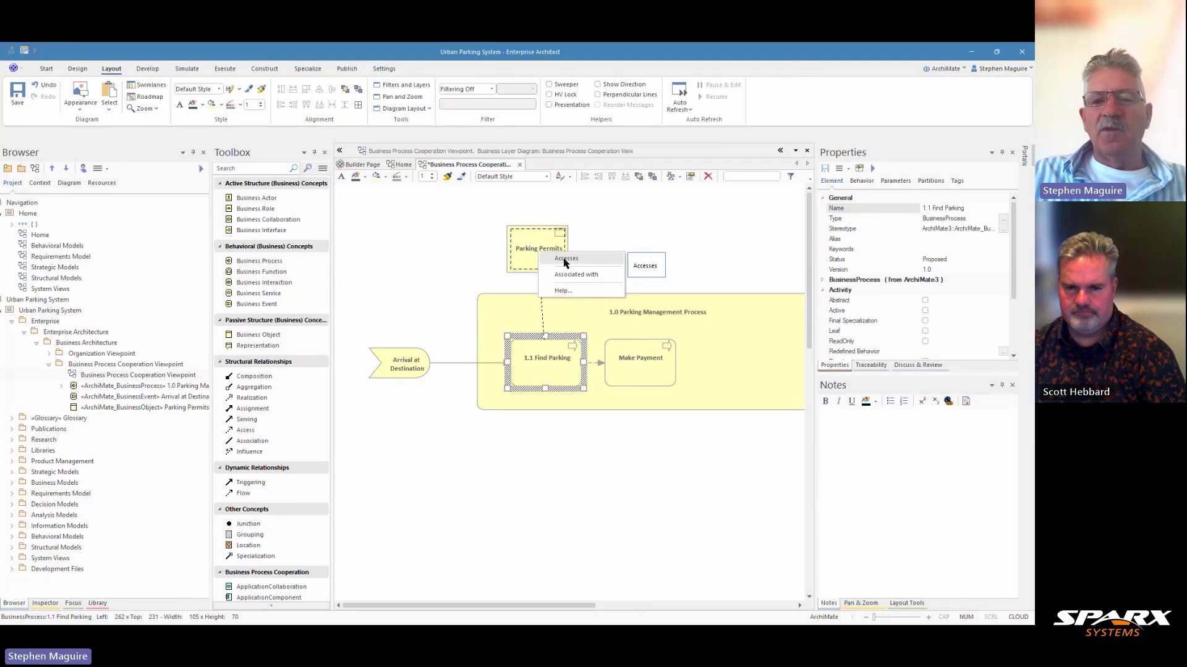
pyautogui.click(564, 260)
pyautogui.click(555, 251)
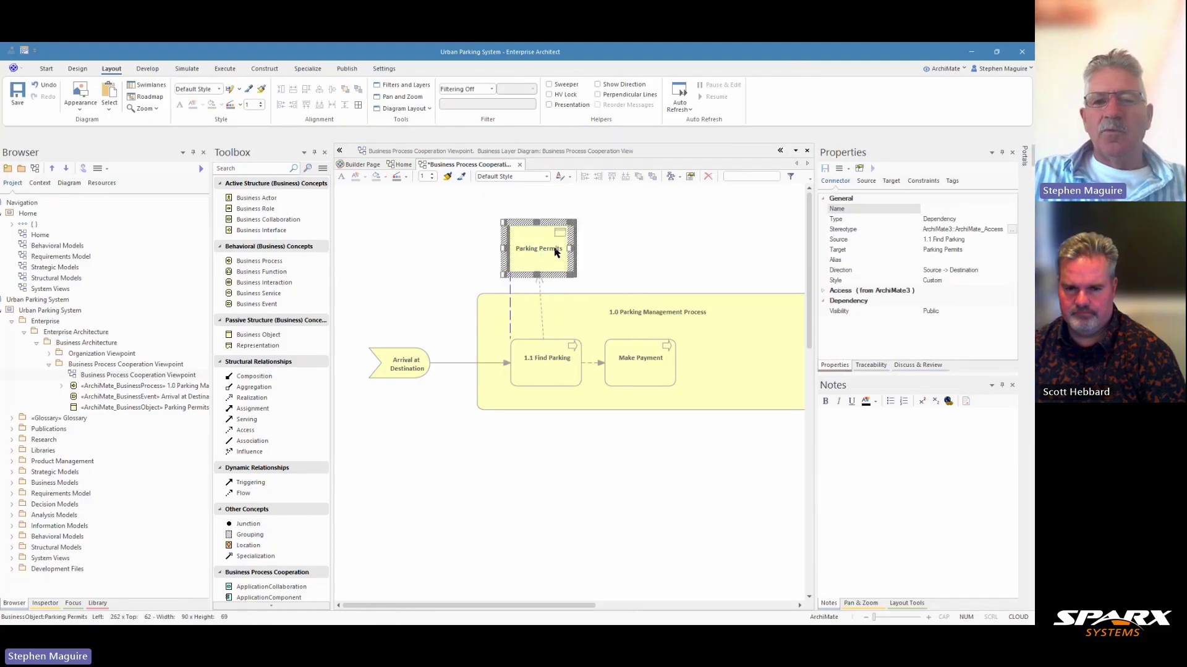
pyautogui.click(555, 251)
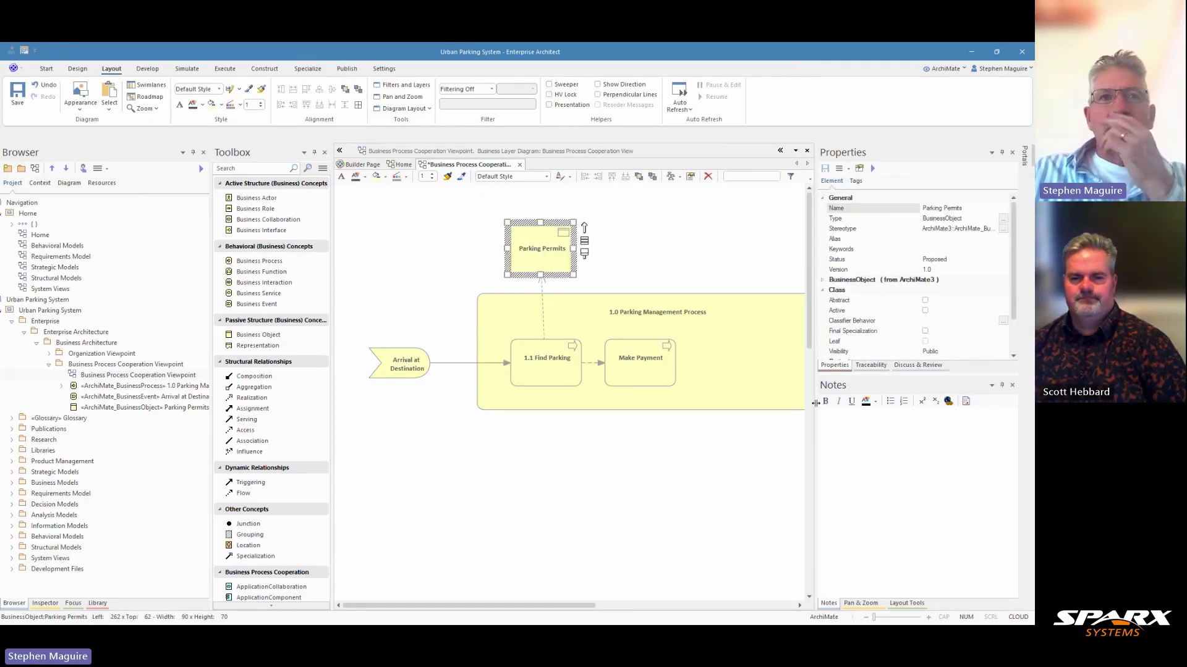
pyautogui.click(885, 426)
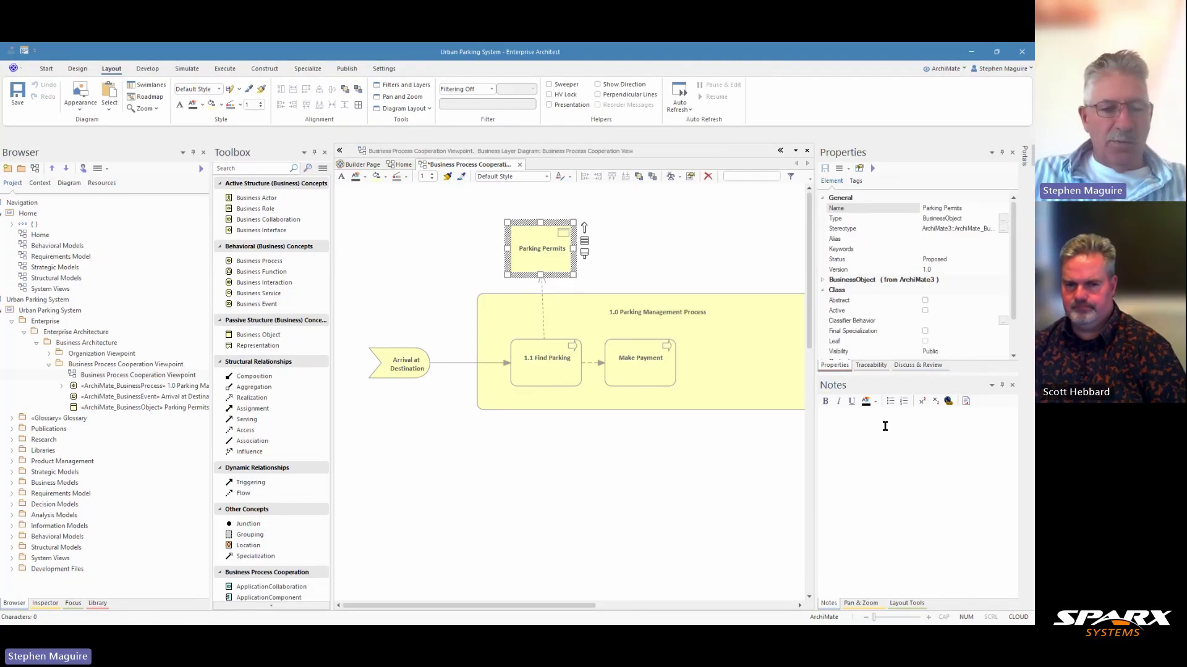
pyautogui.write('The event that initiates the parking process when a driver reaches their intended location. This event triggers the need to find and secure parking.')
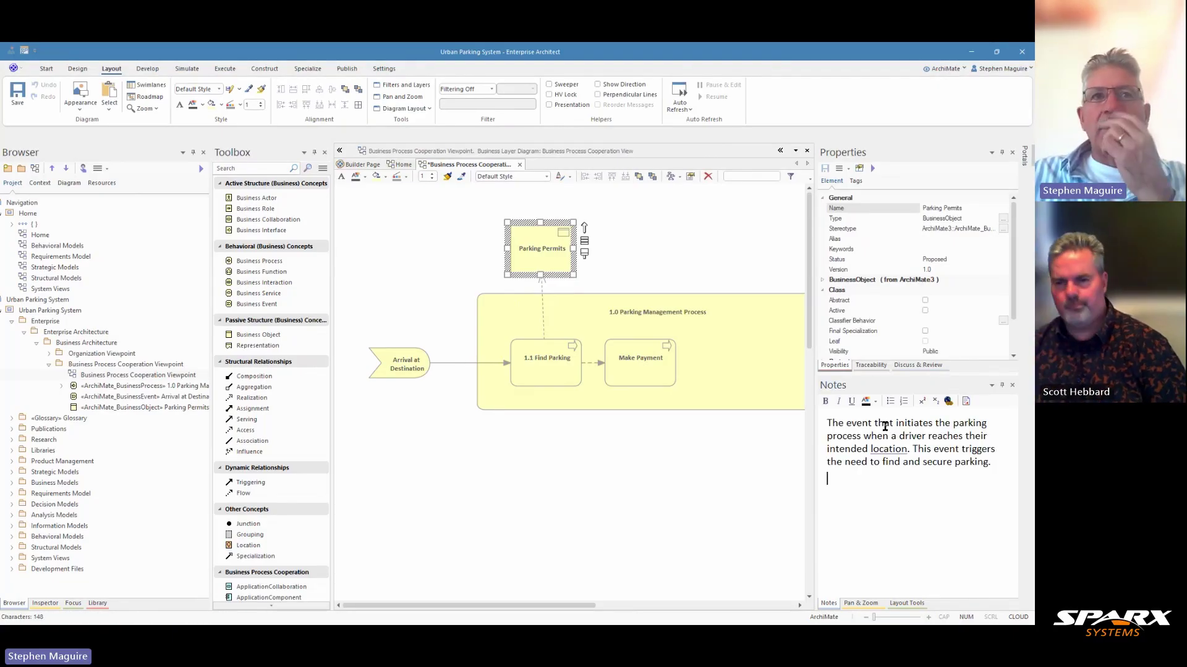
# Rename the Parking Permits business object as Parking Permit.
pyautogui.click(551, 252)
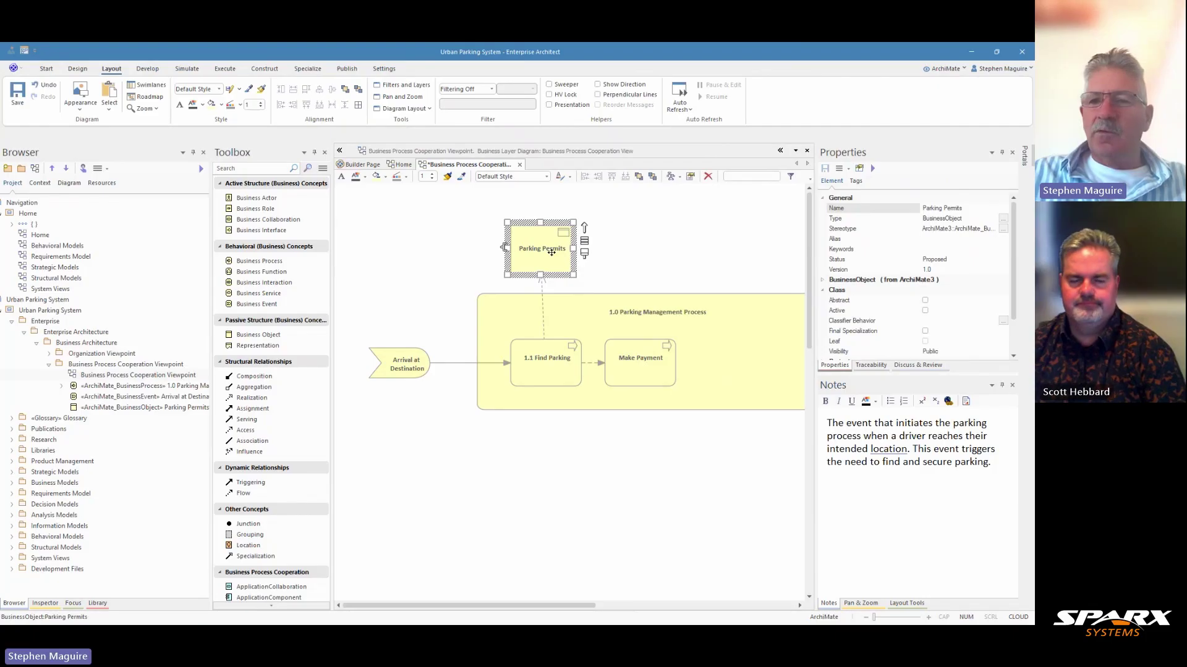
pyautogui.click(985, 206)
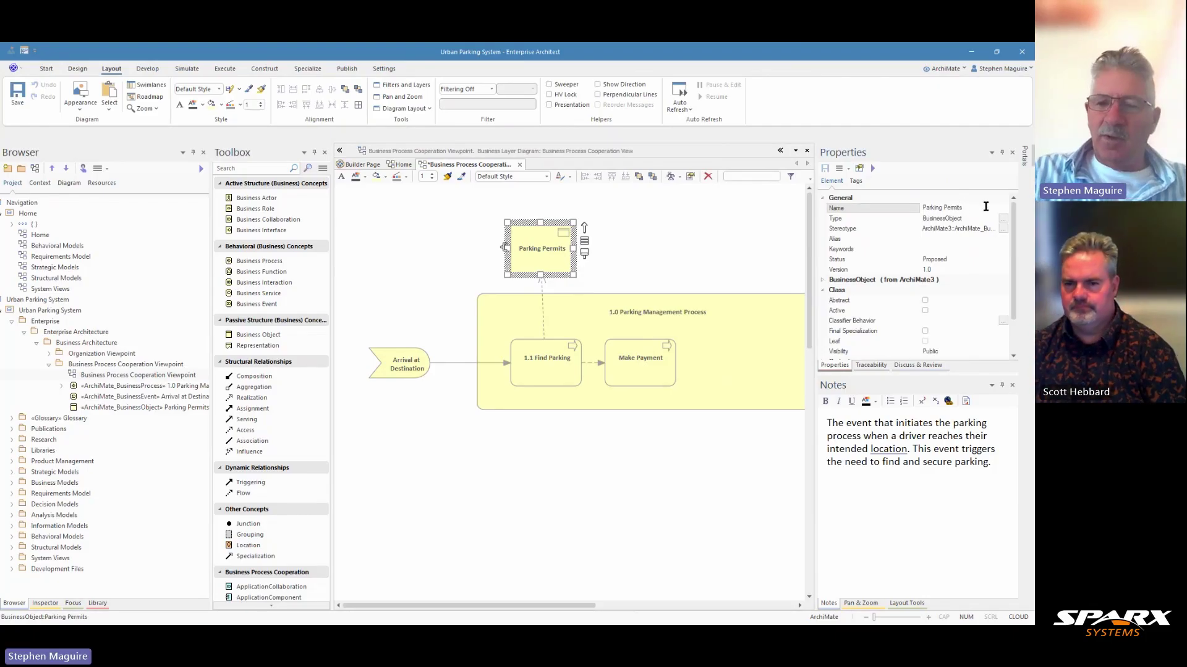
pyautogui.press('BackSpace')
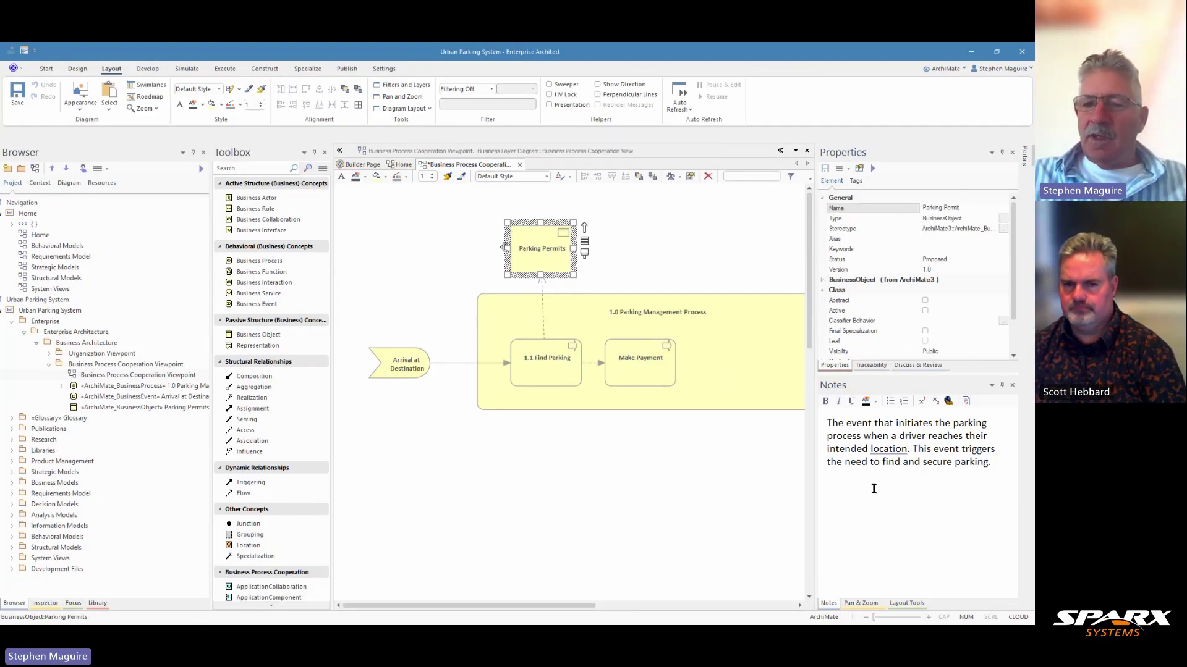
pyautogui.click(873, 489)
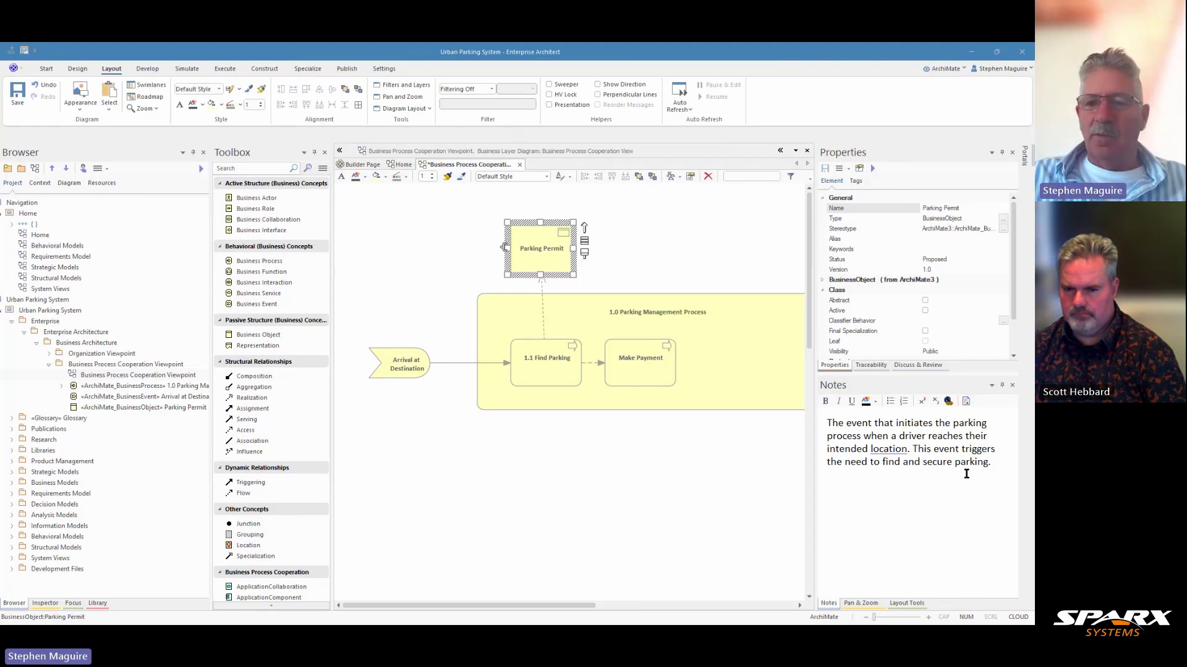
# Replace the Parking Permit notes with a description of a digital or physical authorization granting a vehicle parking rights, covering duration, location and vehicle identification.
pyautogui.click(947, 494)
pyautogui.hotkey('ctrl', 'a')
pyautogui.press('Delete')
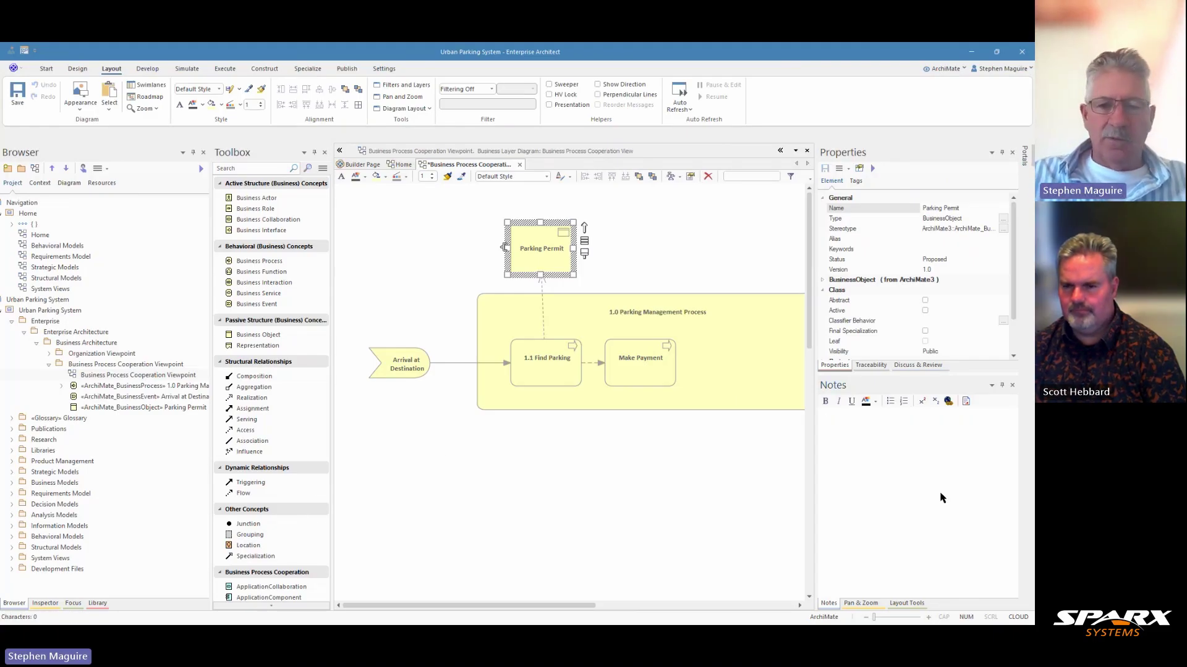
pyautogui.write('A digital or physical authorization that grants parking rights to a vehicle in specific zones. The permit contains information about duration, location, and vehicle identification.')
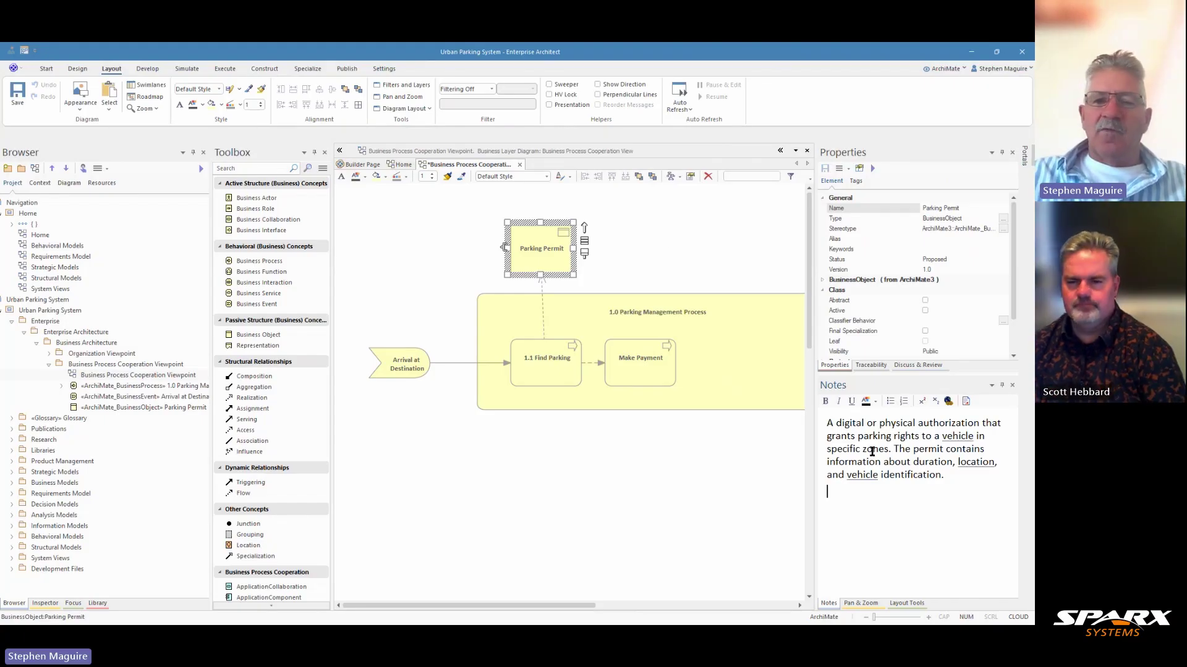
pyautogui.click(662, 247)
pyautogui.moveTo(545, 257); pyautogui.dragTo(548, 242)
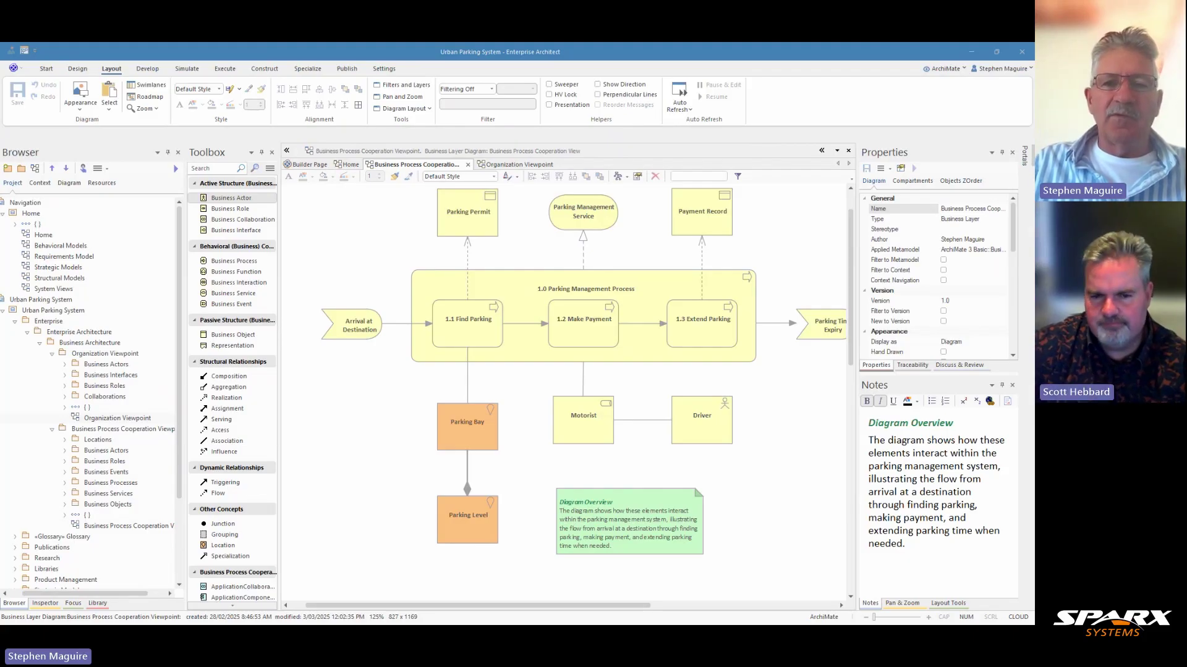
# Examine the properties and notes of the completed viewpoint's permit, process, service, driver, motorist and parking bay elements, its relationships and the Diagram Overview note.
pyautogui.click(460, 229)
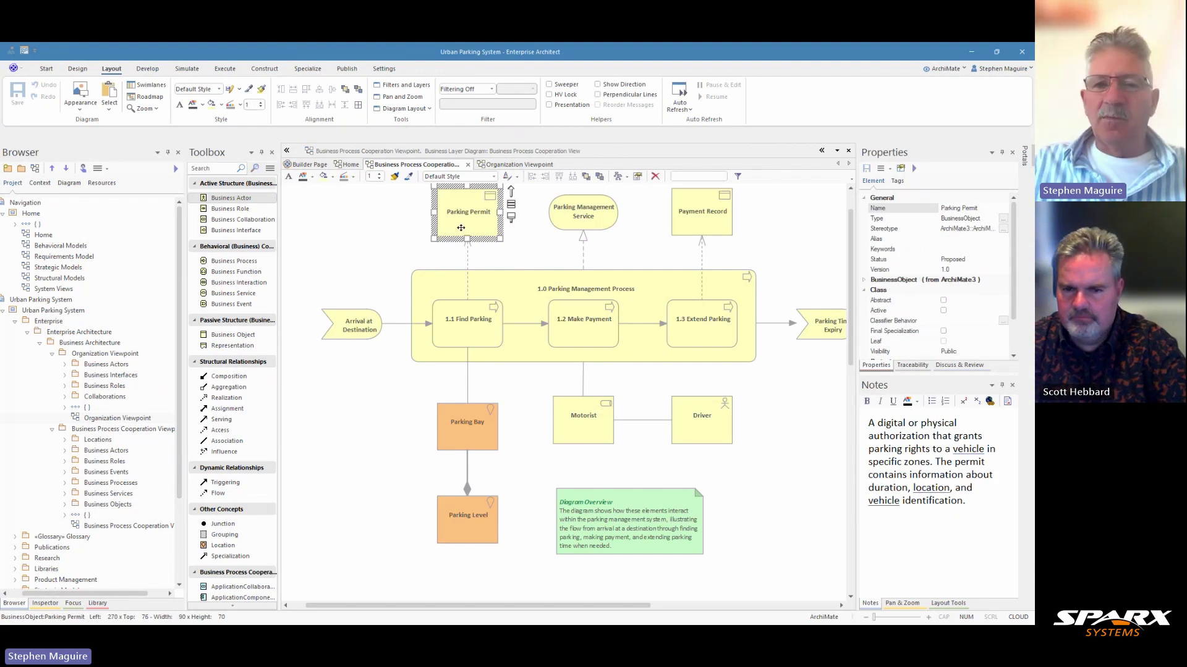
pyautogui.click(476, 321)
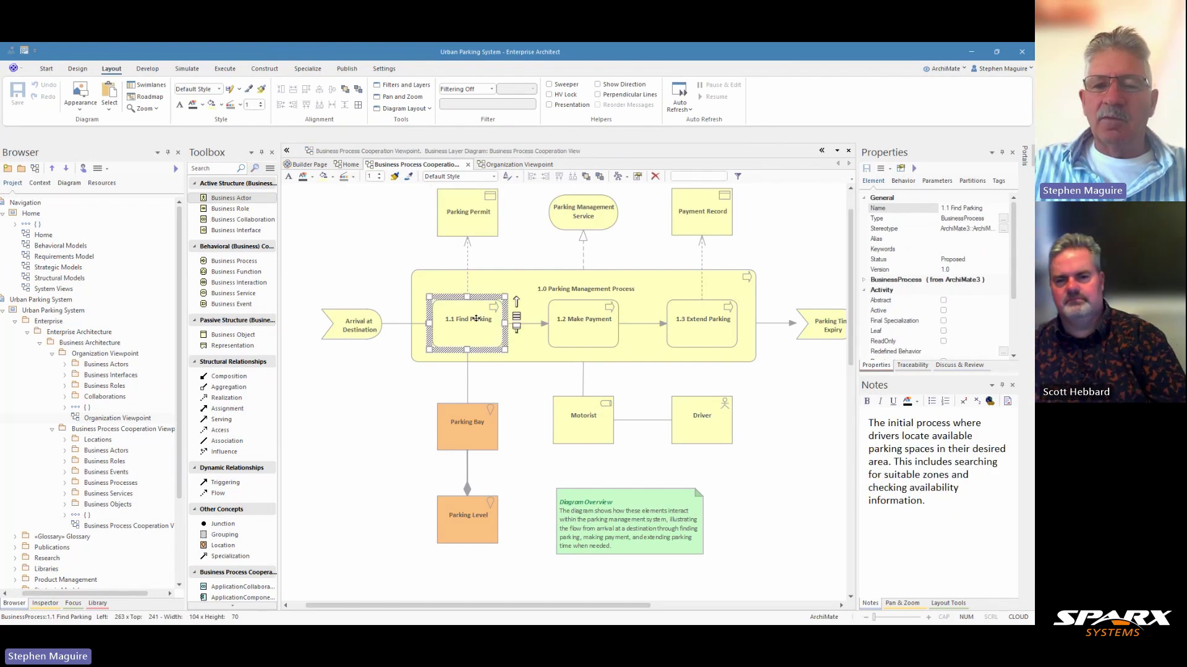
pyautogui.click(578, 213)
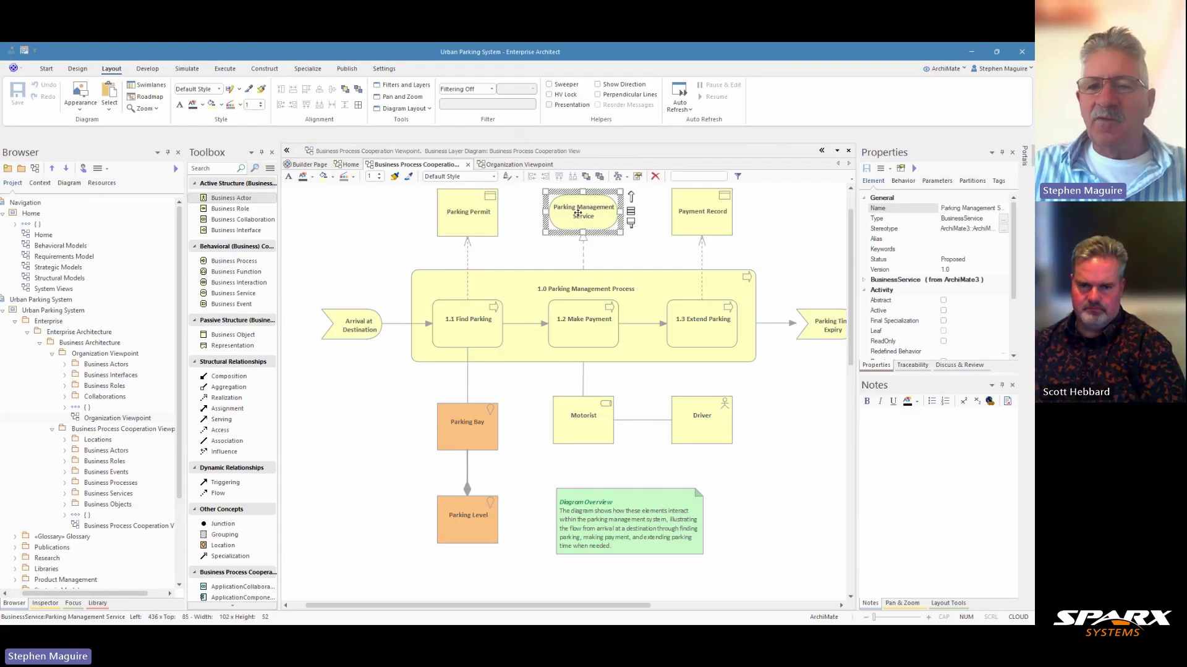
pyautogui.click(583, 262)
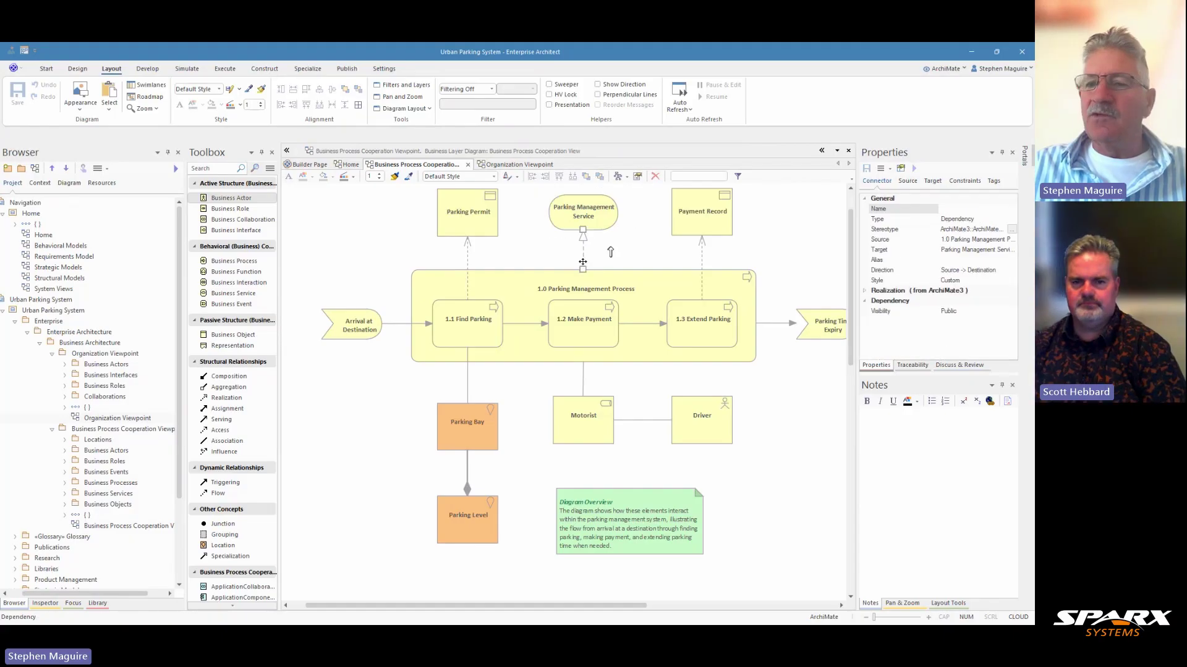
pyautogui.moveTo(856, 273); pyautogui.dragTo(802, 266)
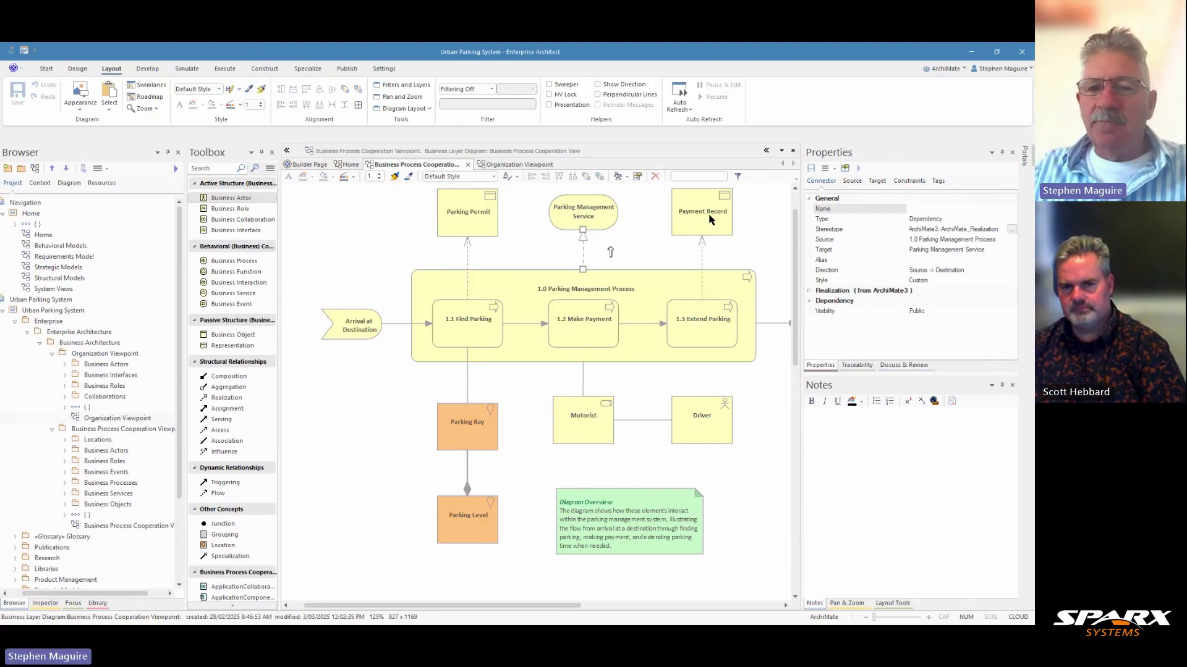
pyautogui.click(713, 421)
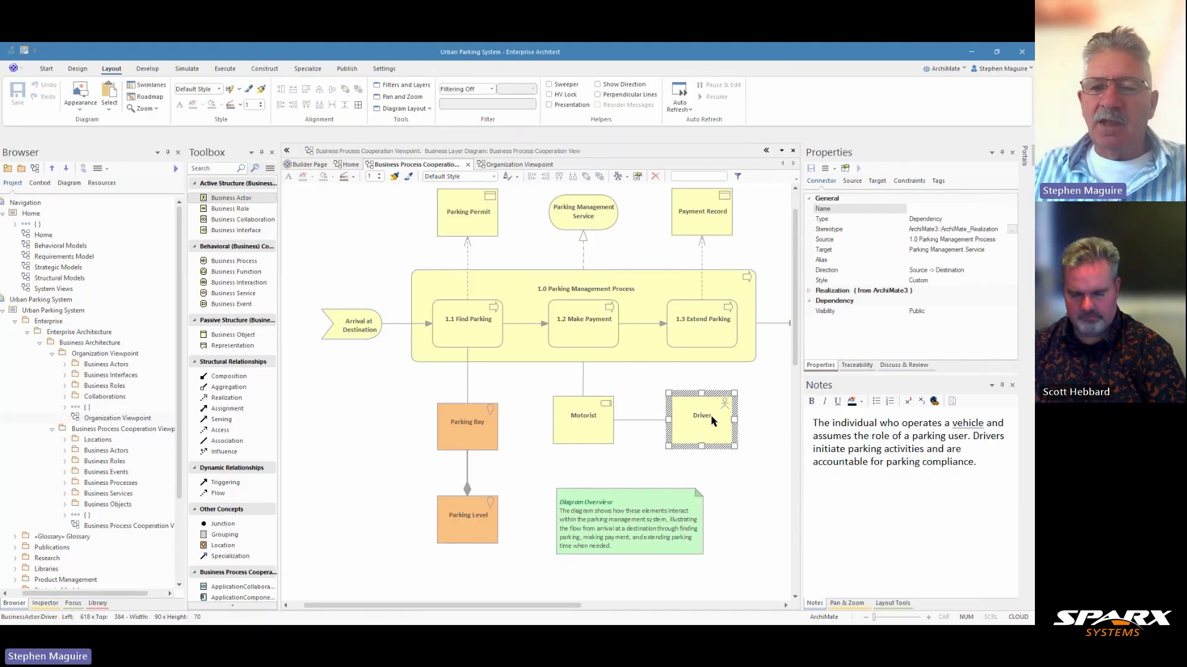
pyautogui.click(605, 422)
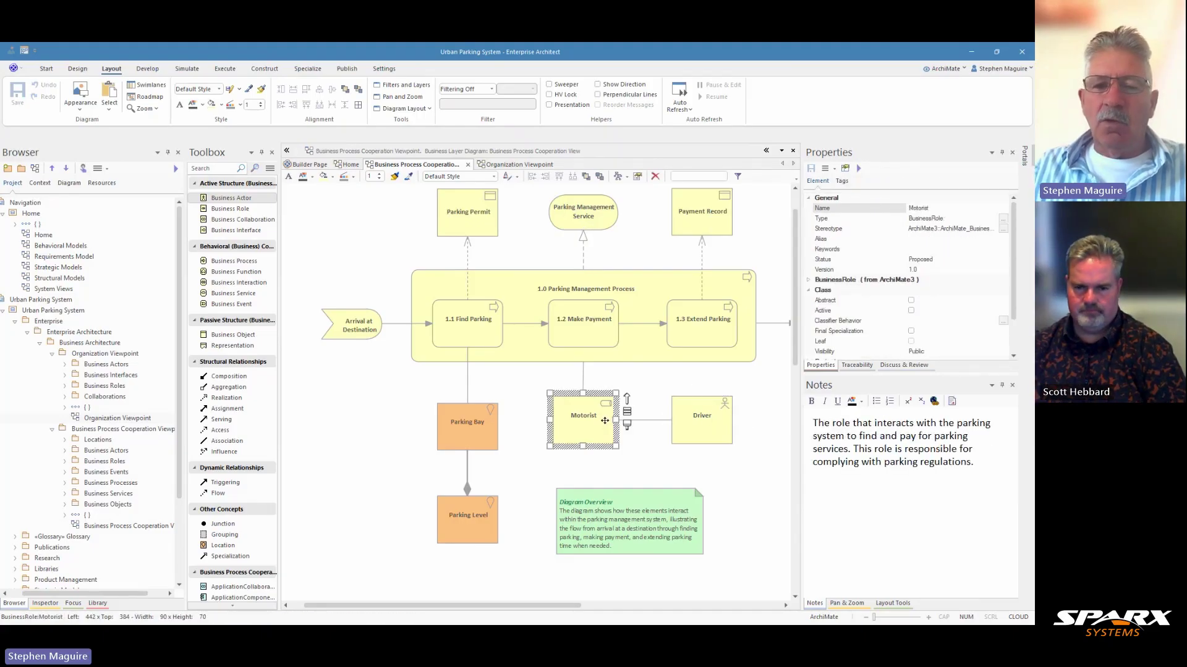
pyautogui.click(474, 429)
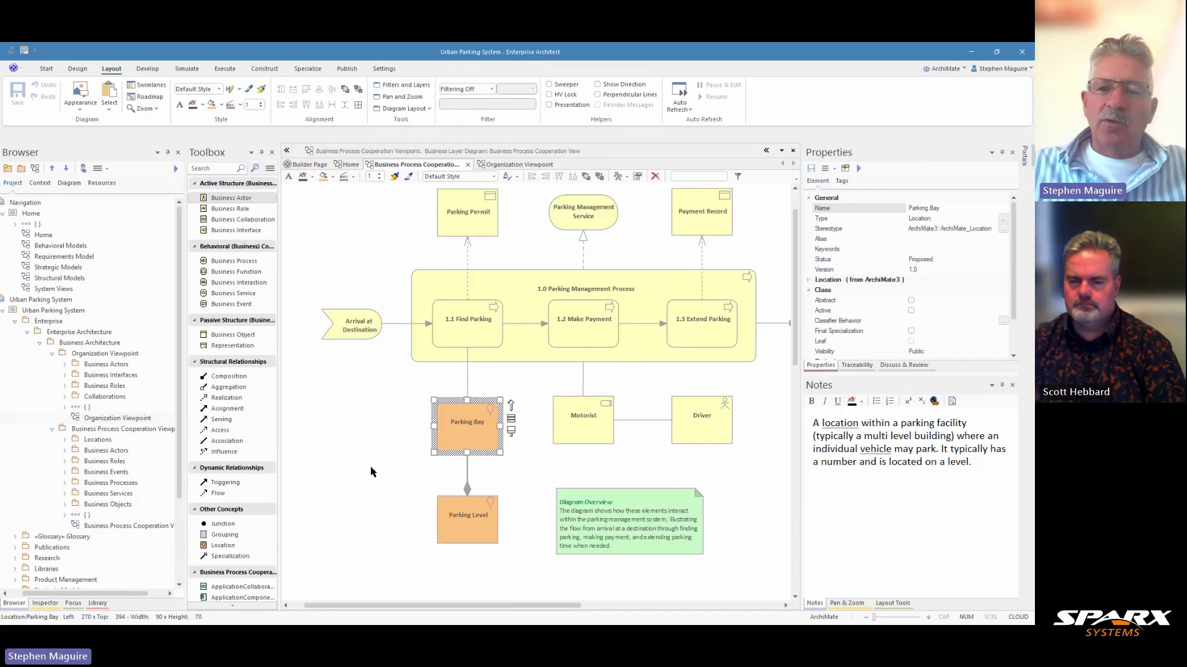
pyautogui.click(591, 501)
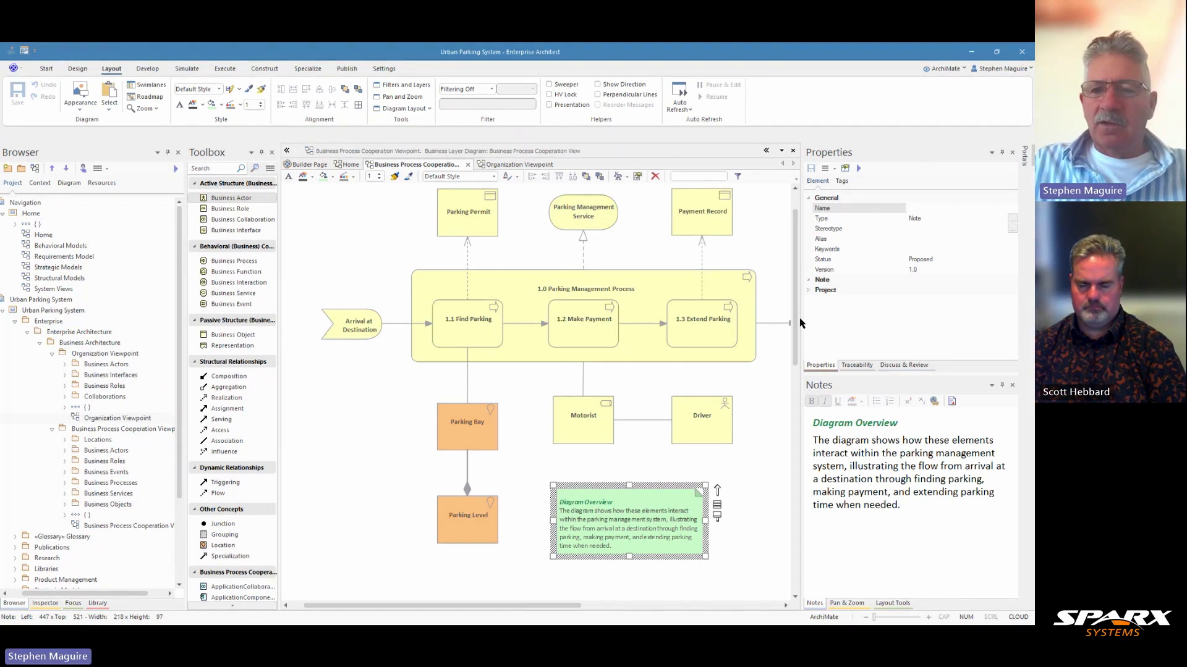
pyautogui.moveTo(800, 322); pyautogui.dragTo(932, 290)
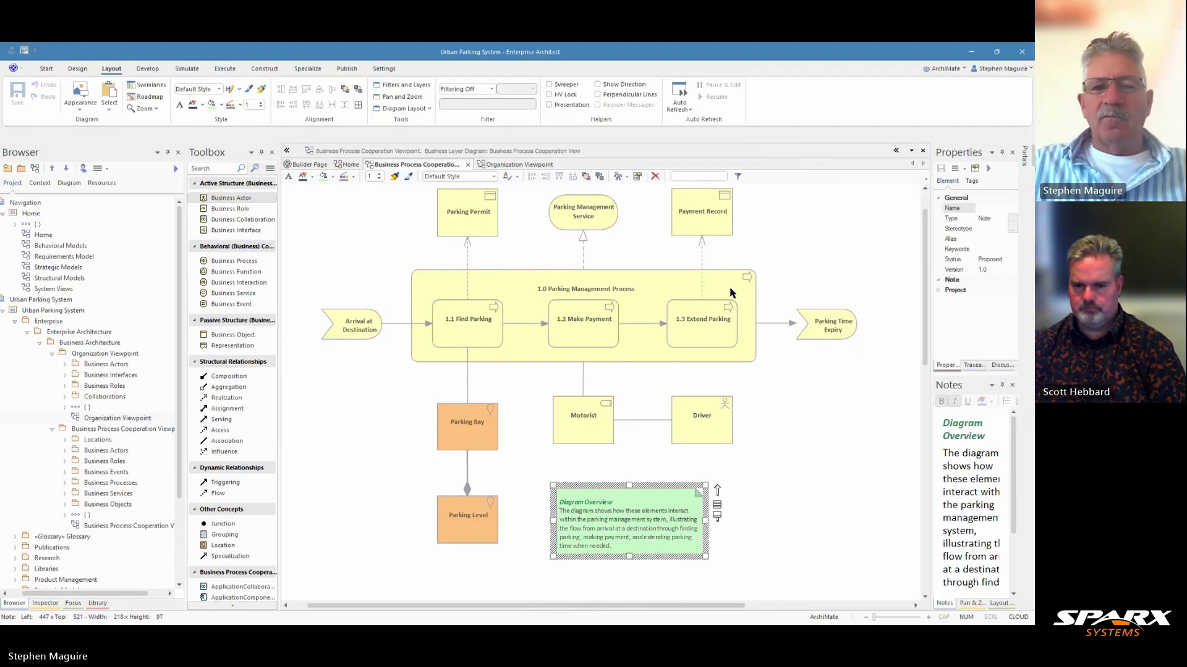
pyautogui.click(388, 324)
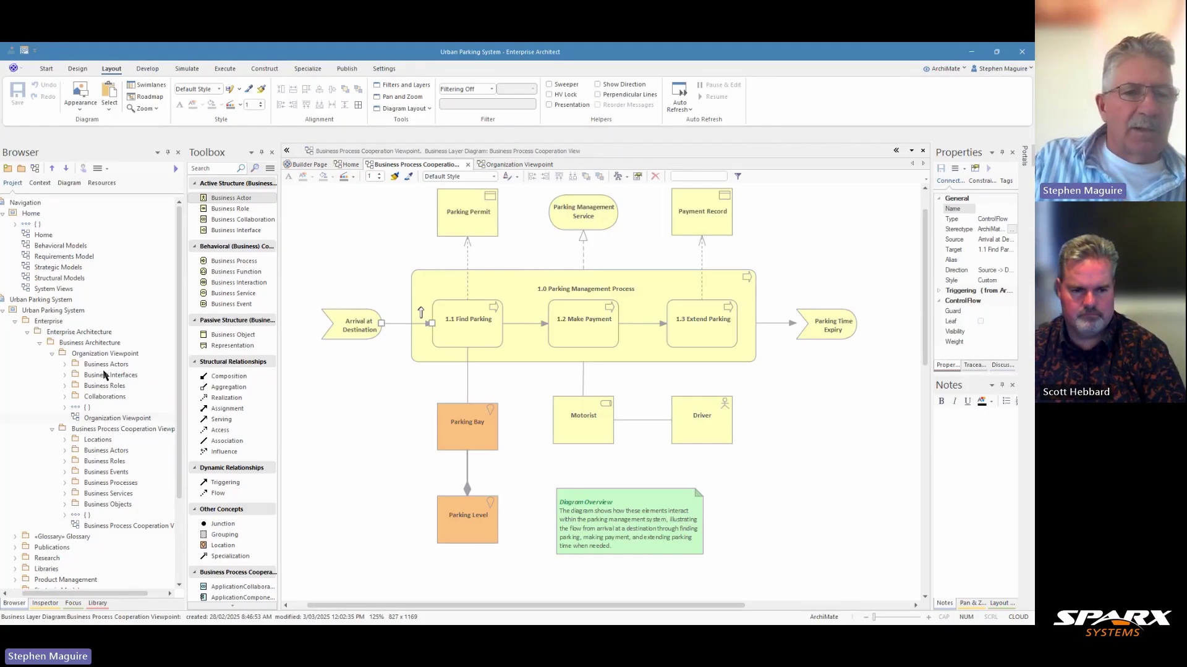
# Add the ArchiMate Connector Legend from the Libraries' Legends package to the diagram, beside Driver and below Parking Time Expiry.
pyautogui.scroll(-3, 104, 377)
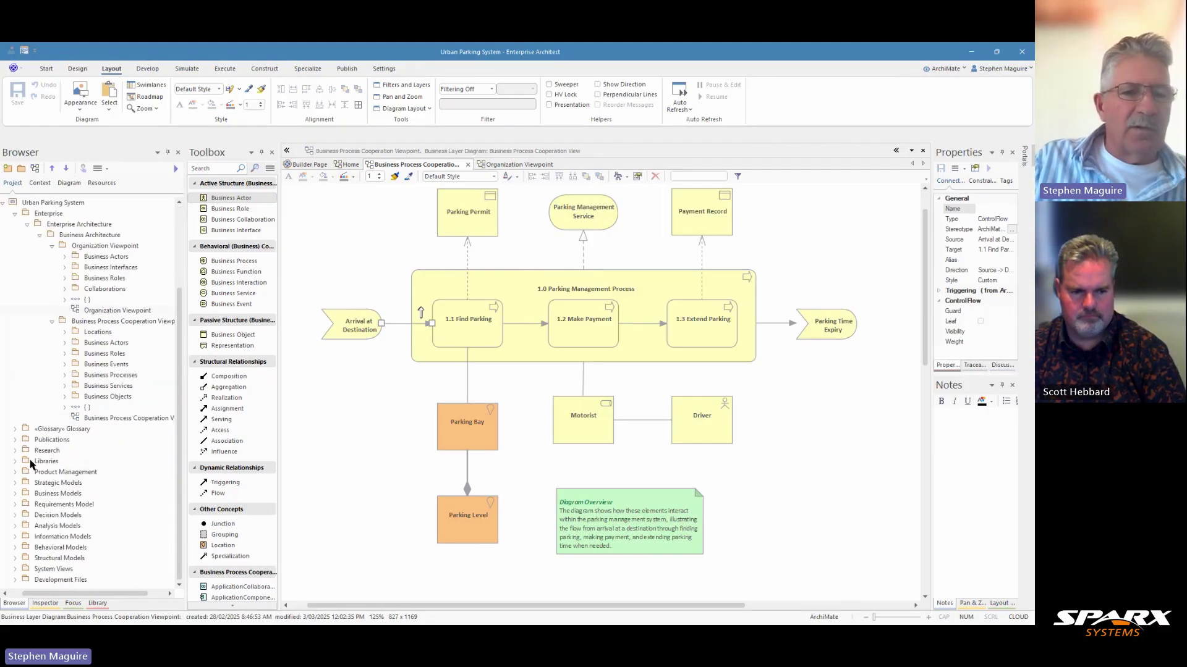
pyautogui.click(15, 461)
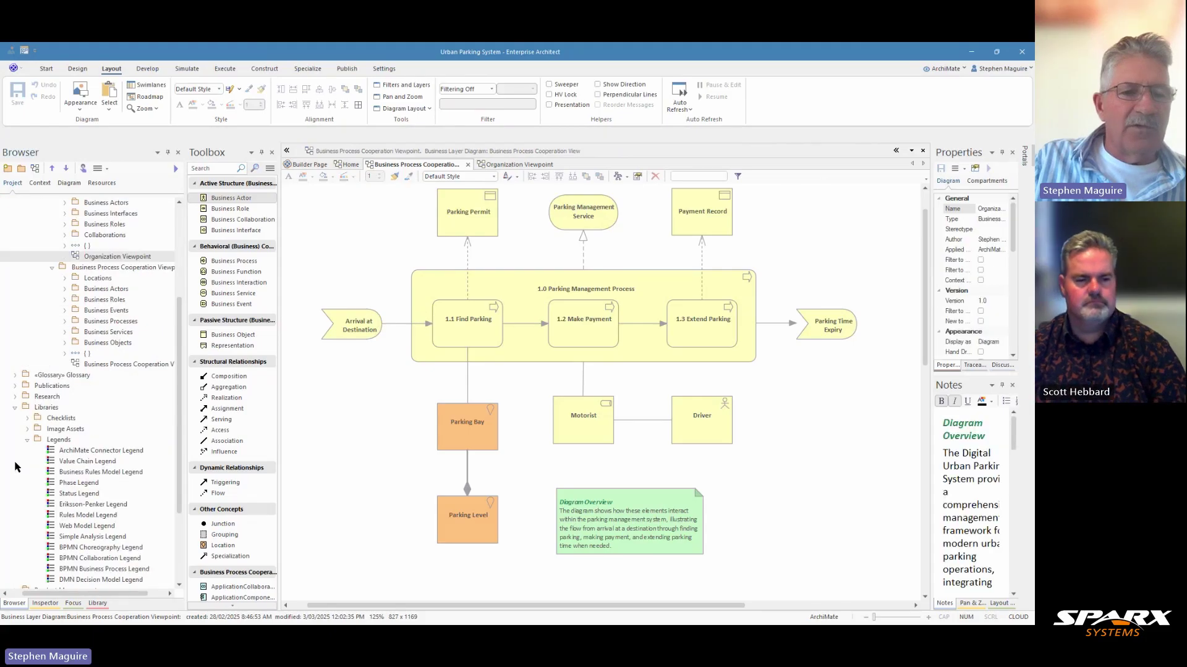
pyautogui.click(86, 452)
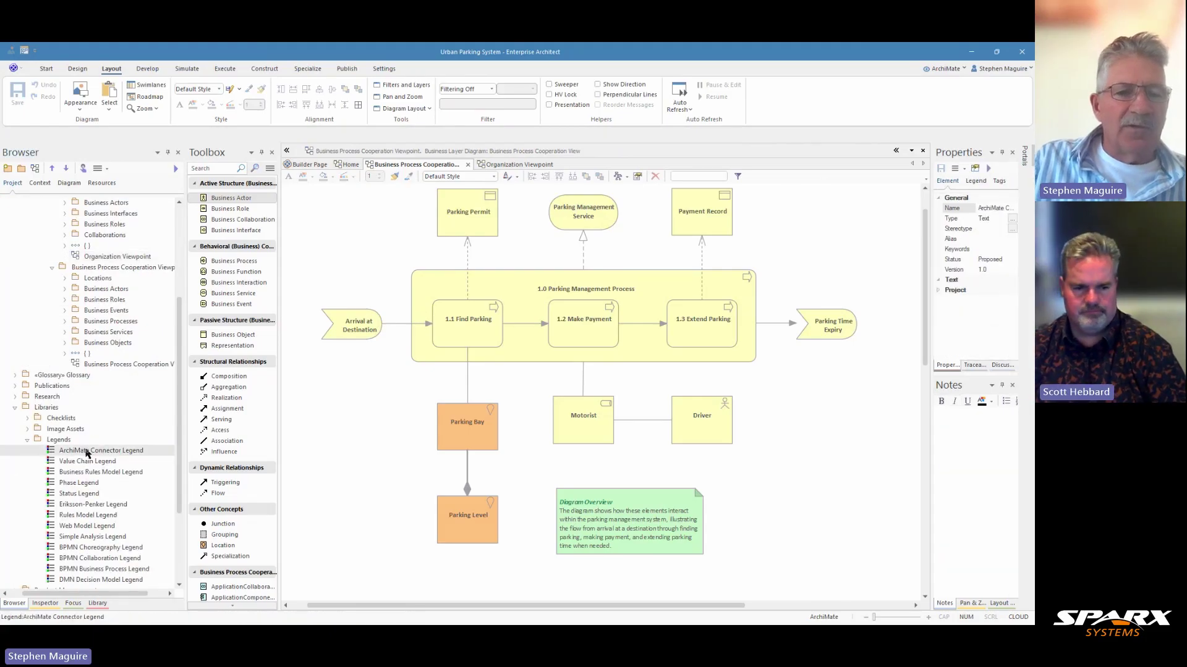
pyautogui.moveTo(86, 451); pyautogui.dragTo(810, 401)
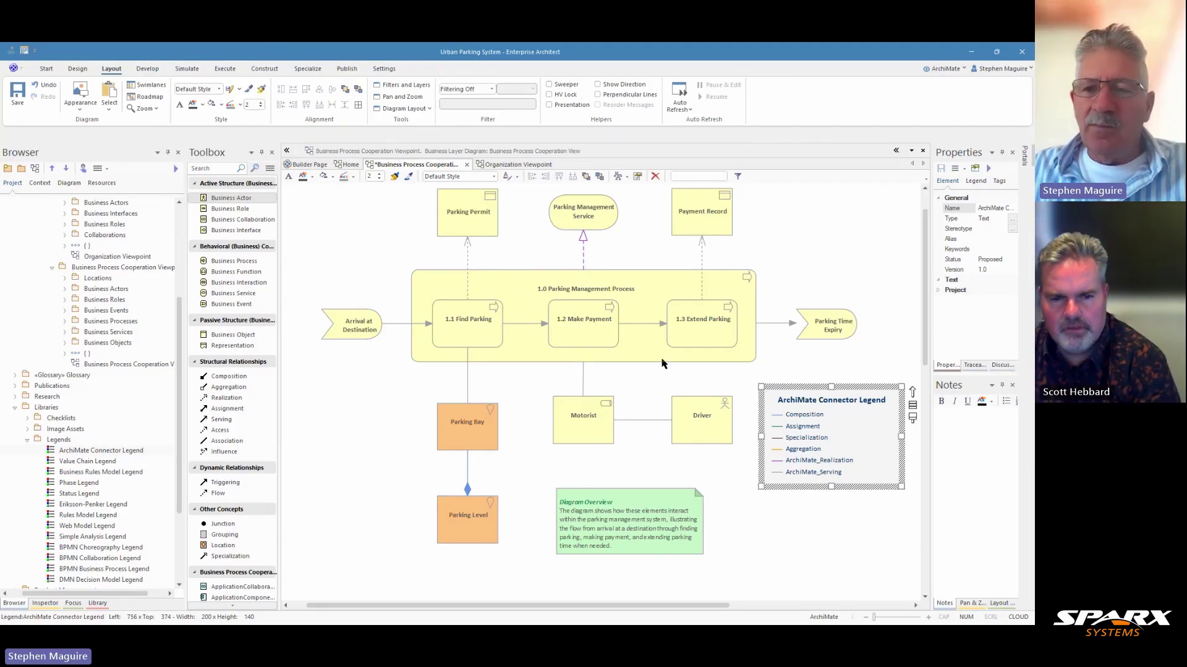
# Inspect the types of the Parking Bay–Parking Level, 1.1 Find Parking–Parking Permit and Arrival at Destination–1.1 Find Parking connectors against the legend.
pyautogui.click(467, 477)
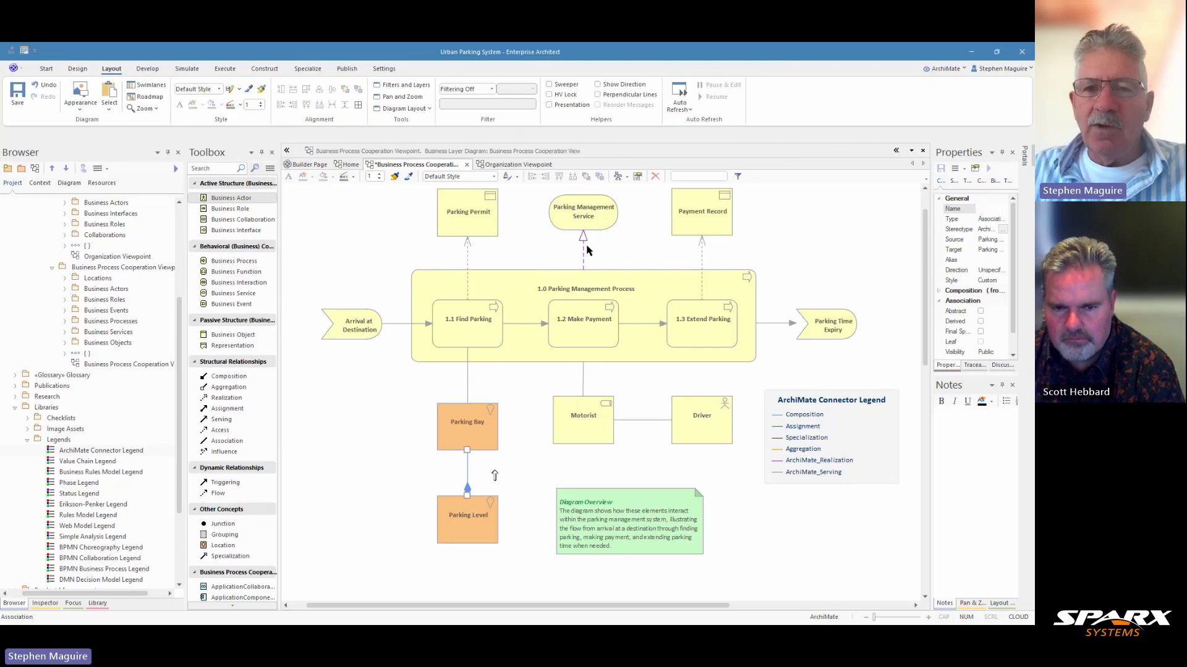
pyautogui.click(467, 259)
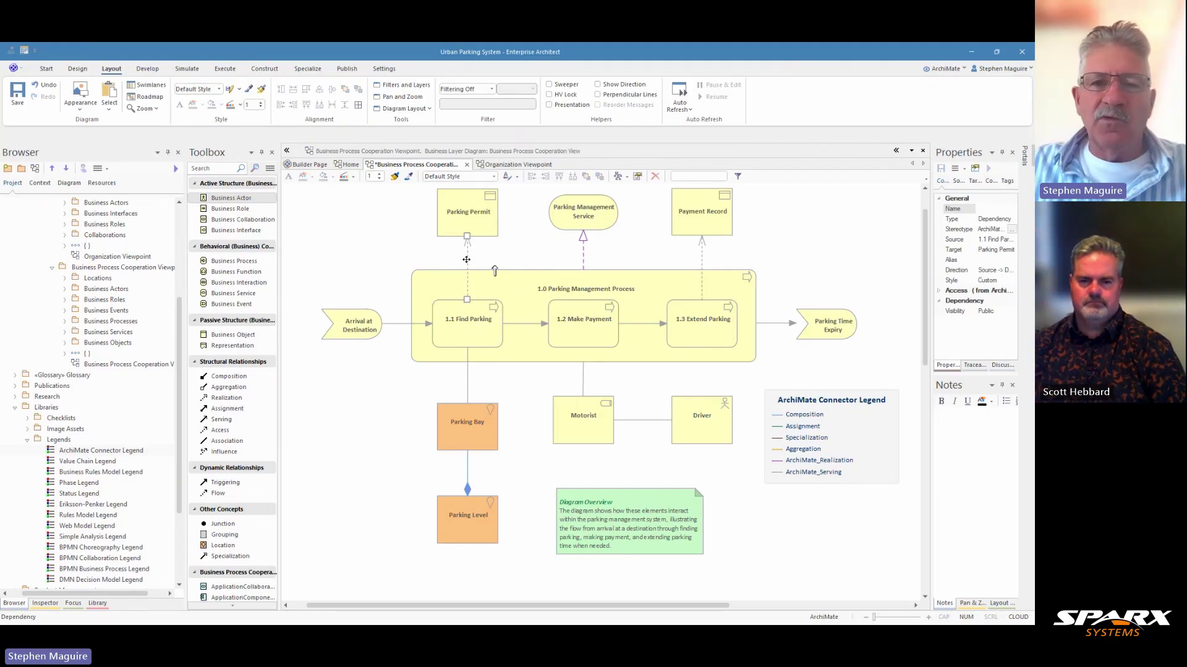
pyautogui.click(393, 323)
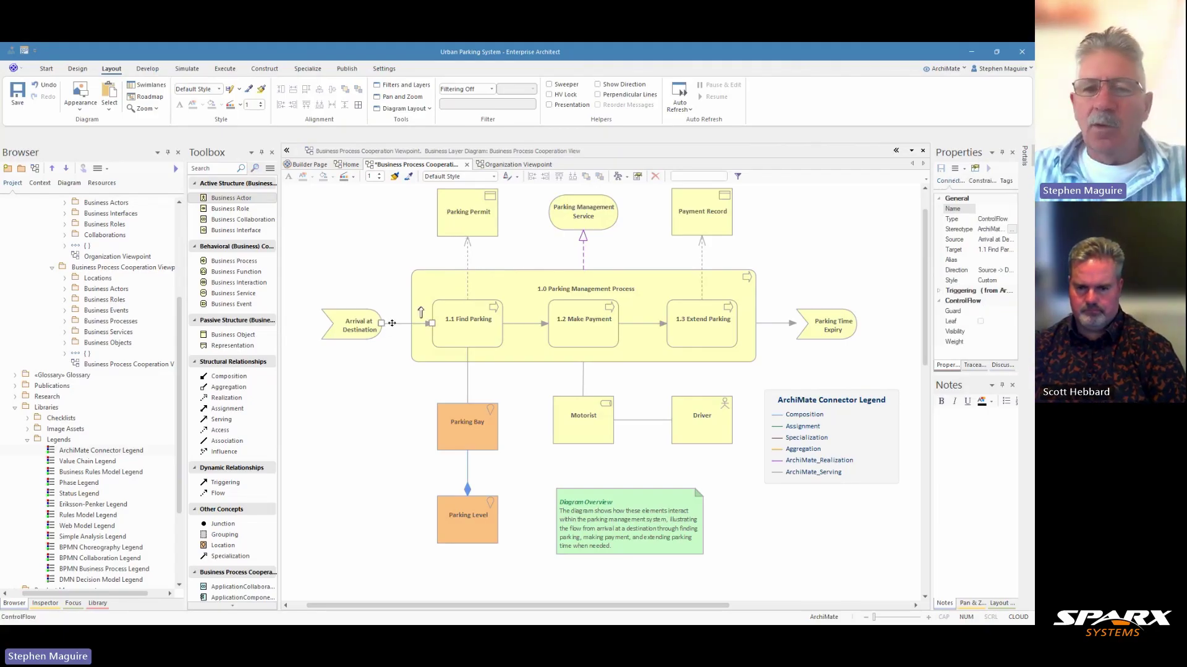
# Hide the Toolbox and widen the Properties window to read the Arrival at Destination–1.1 Find Parking connector's details.
pyautogui.click(287, 151)
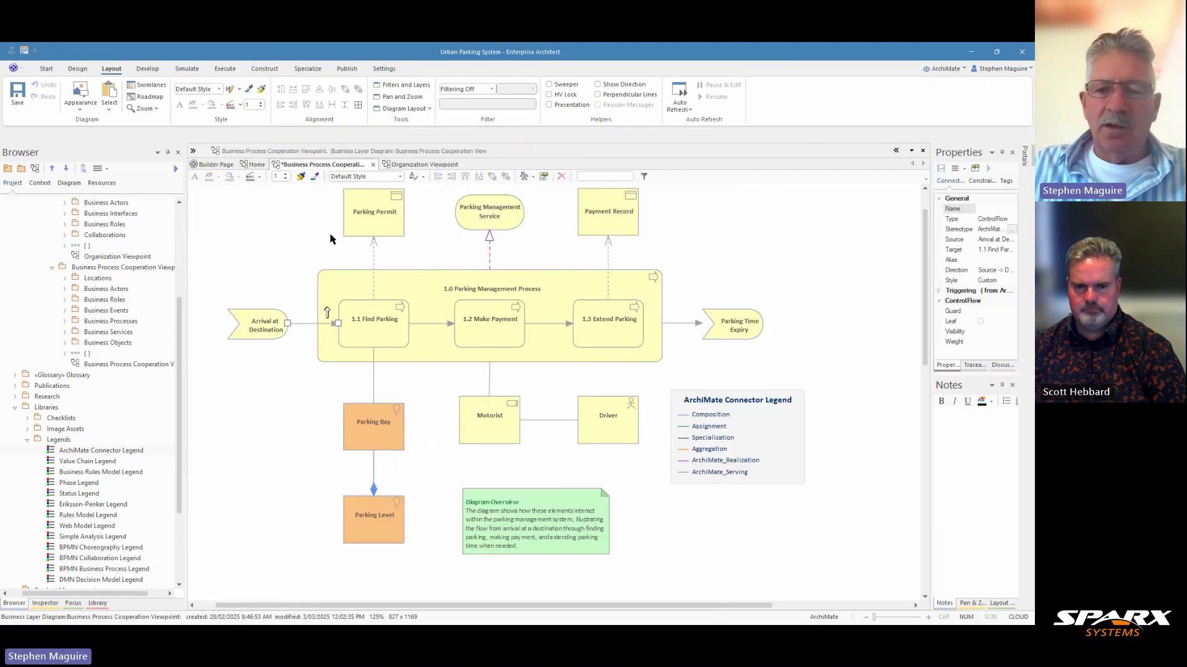
pyautogui.moveTo(616, 611); pyautogui.dragTo(624, 611)
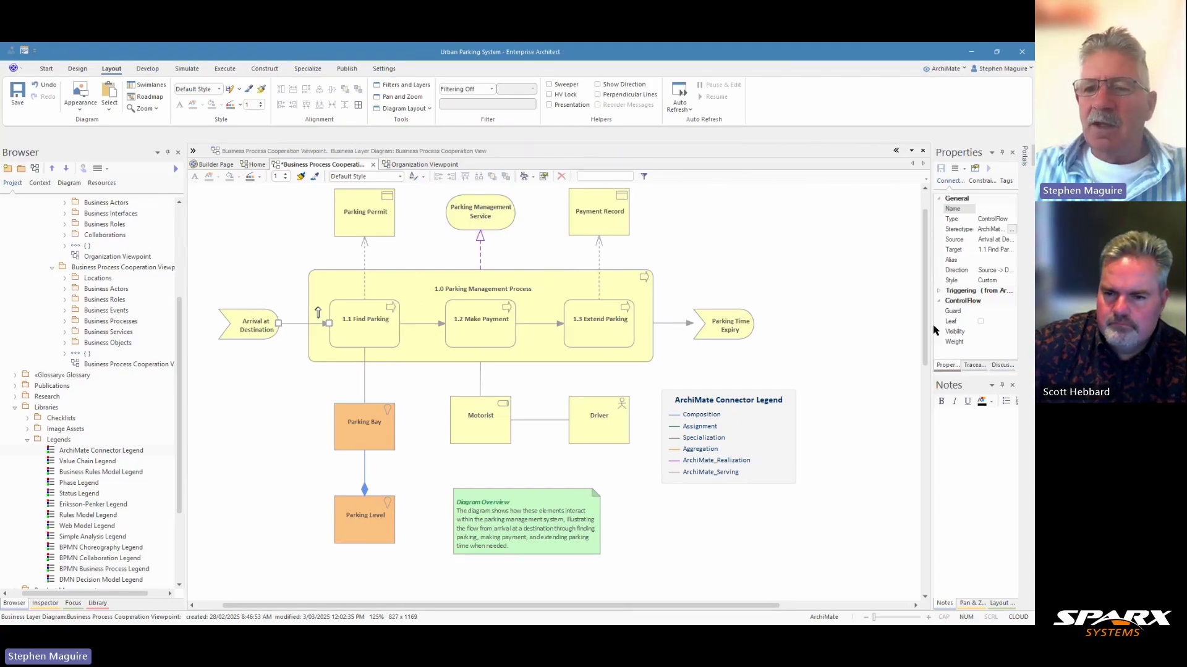
pyautogui.moveTo(932, 325); pyautogui.dragTo(855, 326)
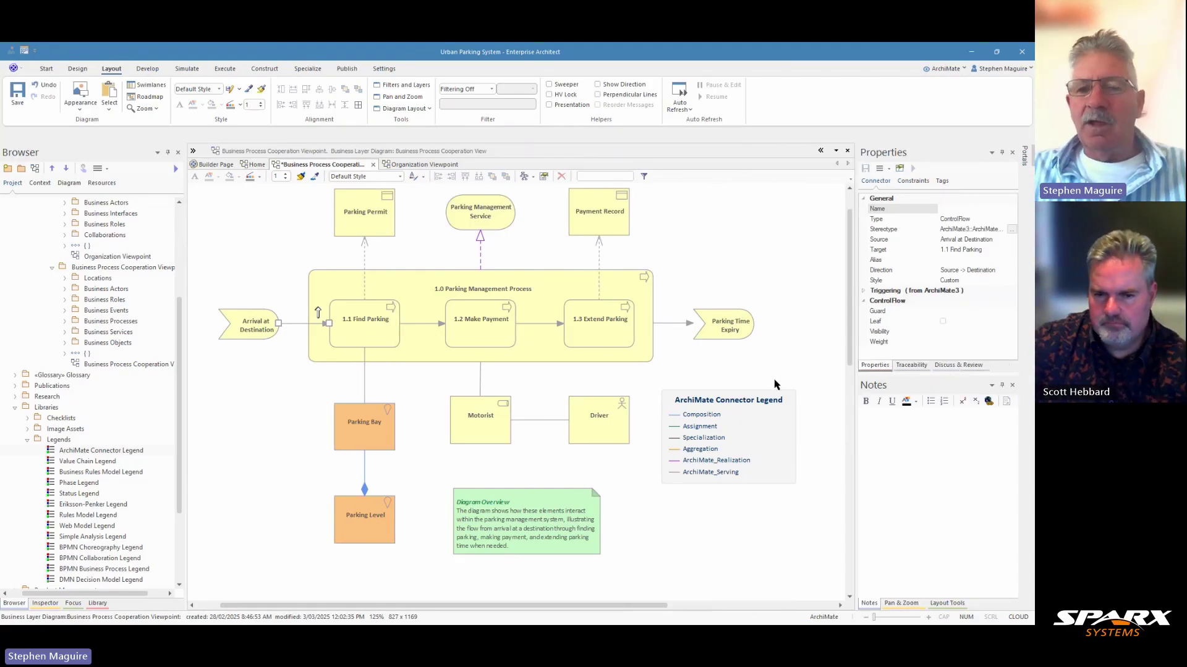
pyautogui.click(731, 417)
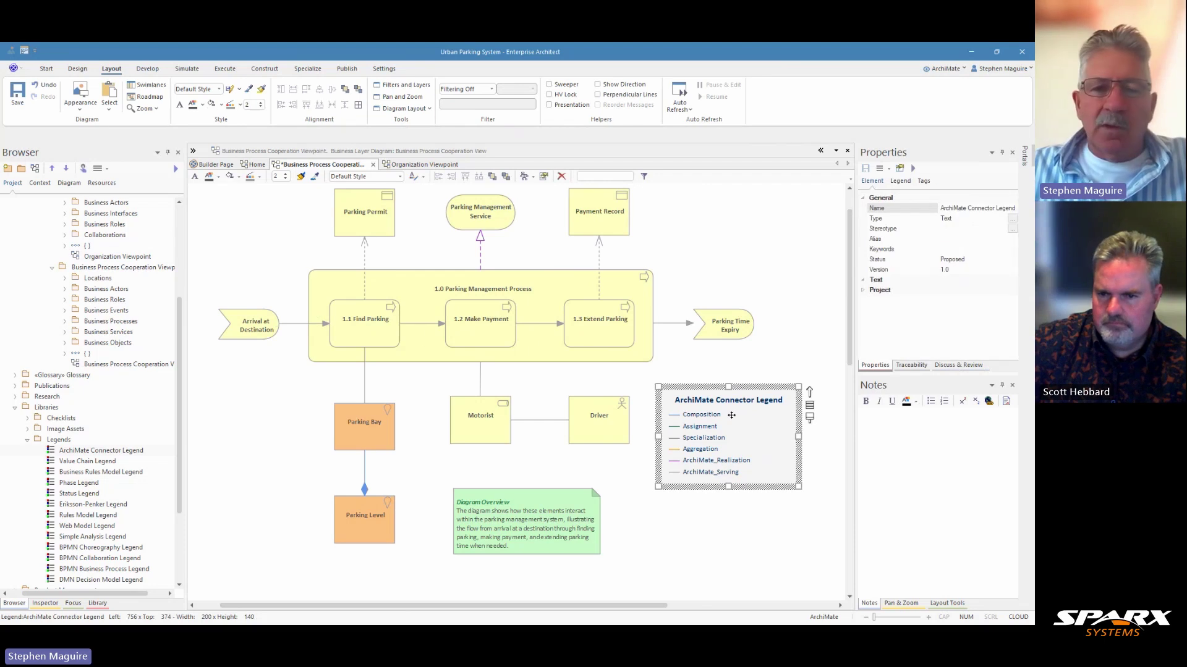
pyautogui.click(292, 324)
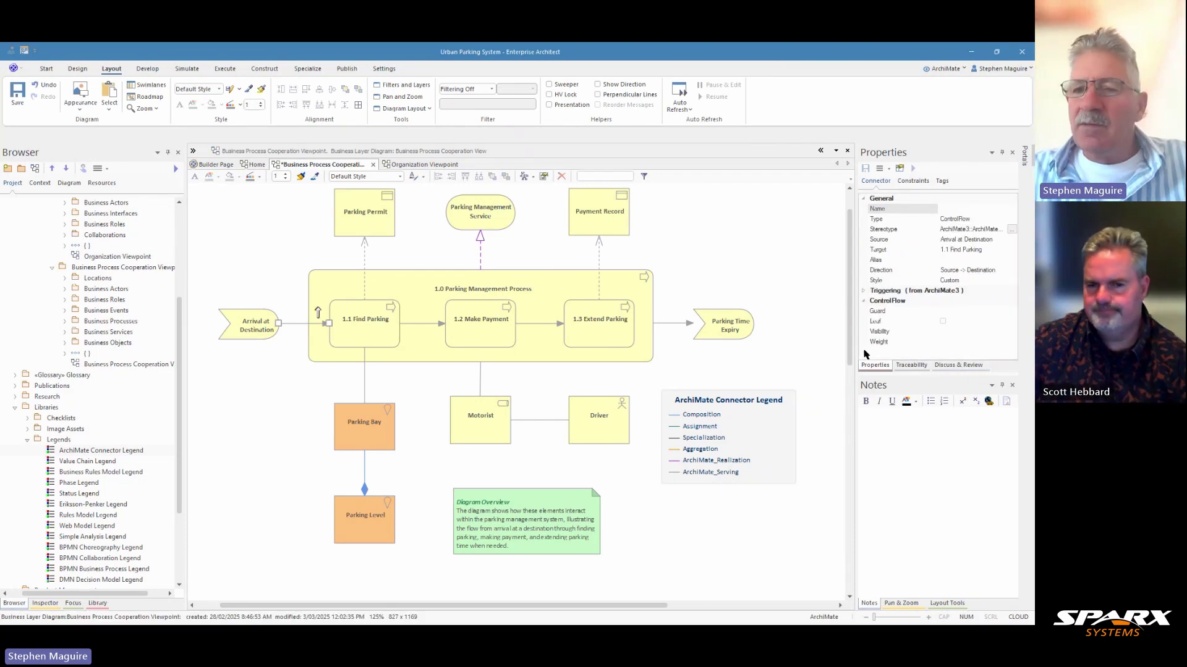
pyautogui.moveTo(856, 343)
pyautogui.mouseDown()
pyautogui.moveTo(802, 353)
pyautogui.moveTo(848, 346)
pyautogui.mouseUp()
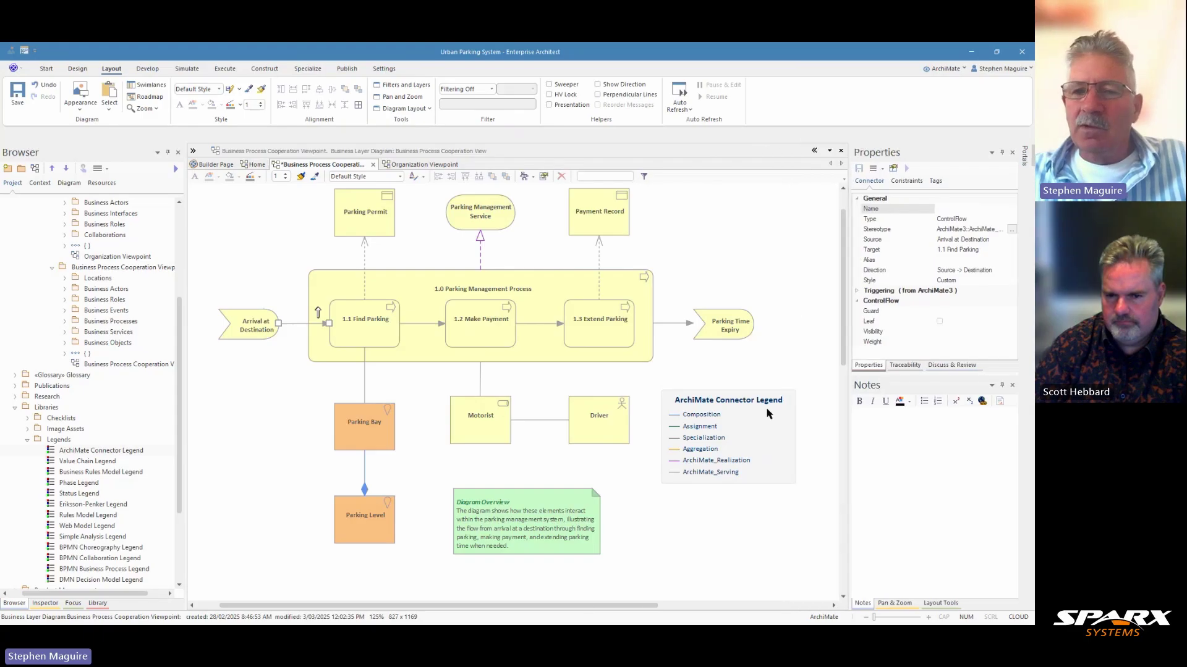
# Bring up the connector items of the ArchiMate Connector Legend, enlarging the Properties window to show the item list.
pyautogui.click(777, 390)
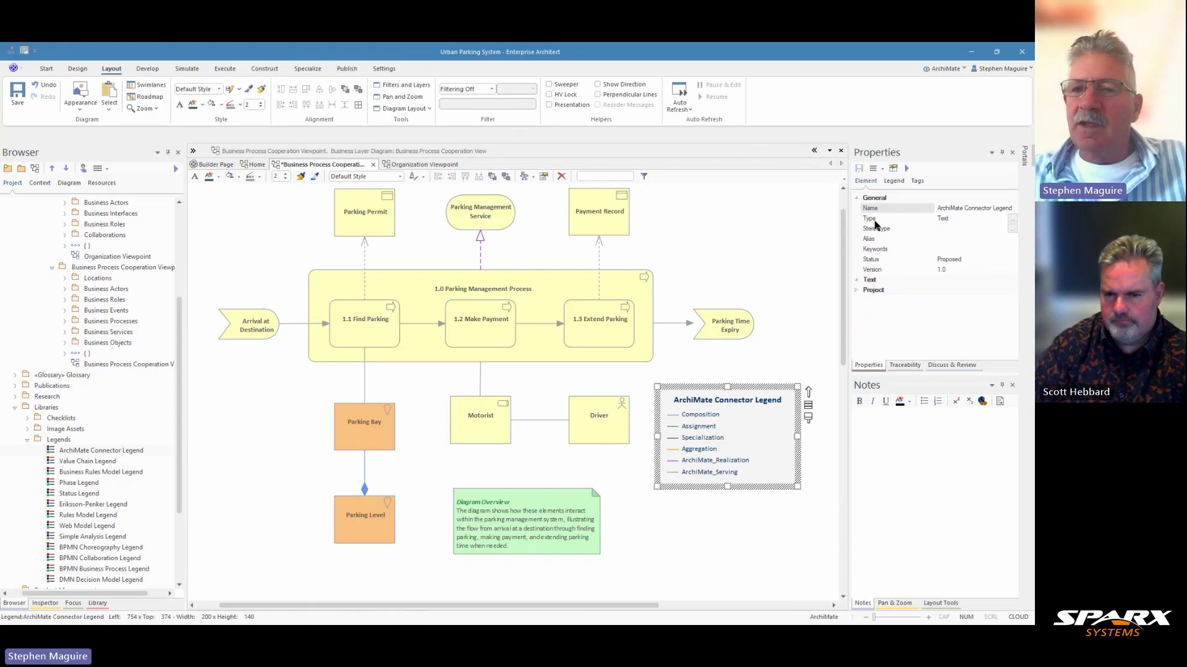
pyautogui.click(894, 180)
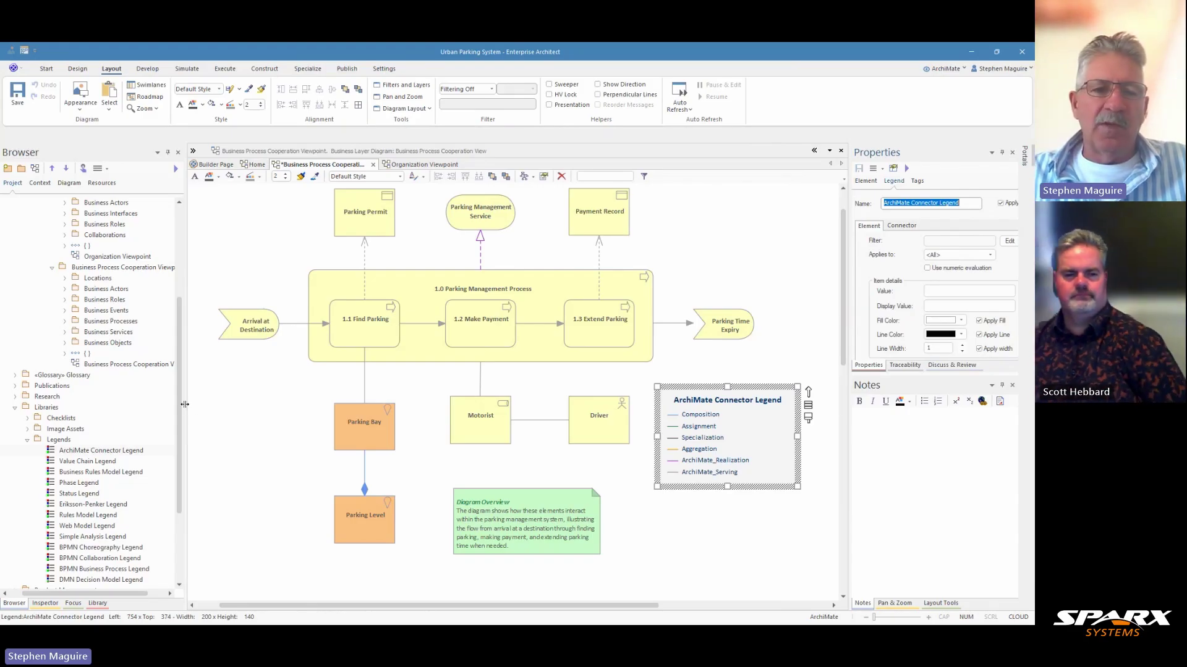
pyautogui.moveTo(185, 404); pyautogui.dragTo(116, 404)
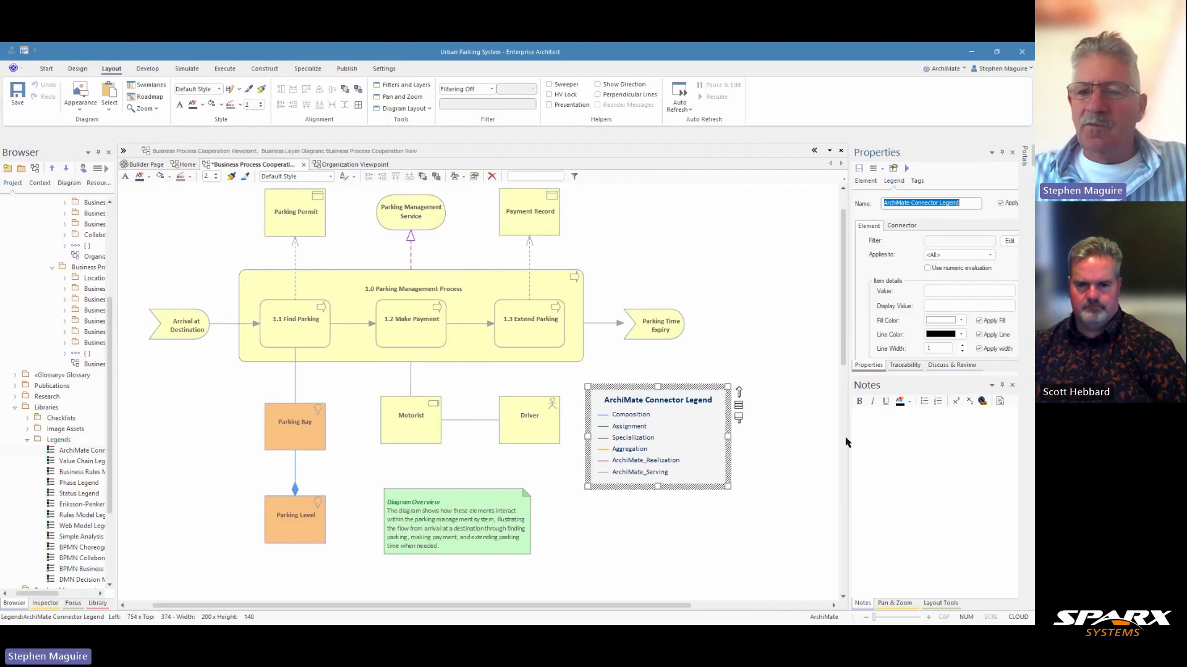
pyautogui.moveTo(849, 437); pyautogui.dragTo(766, 438)
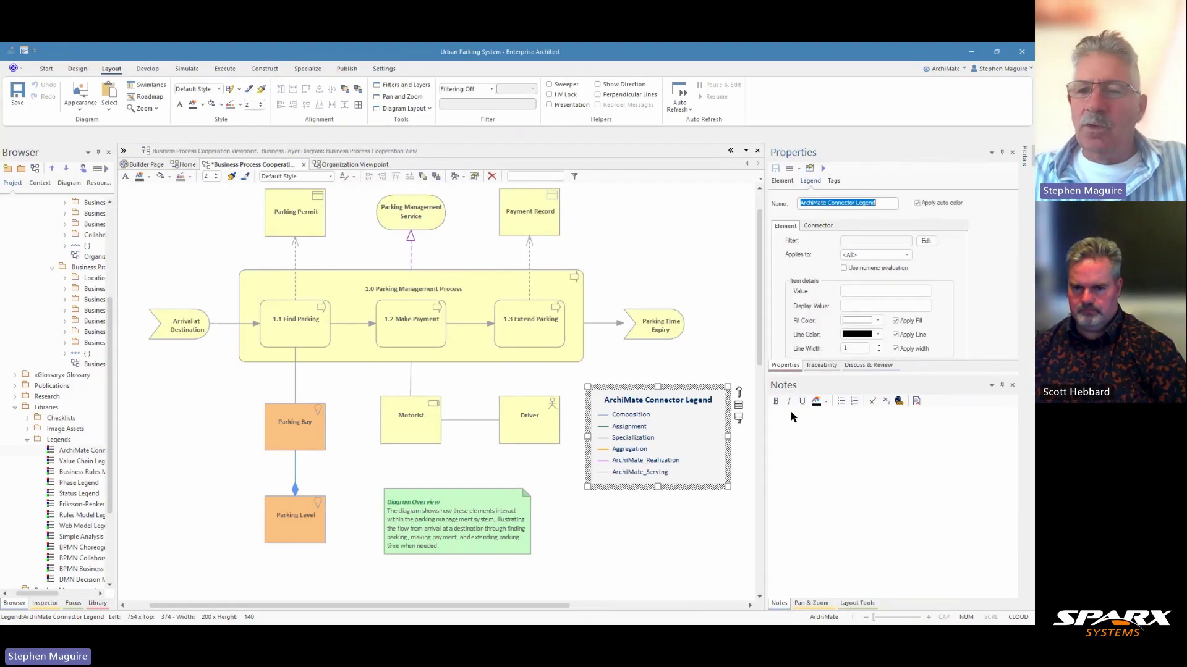
pyautogui.moveTo(862, 374); pyautogui.dragTo(871, 519)
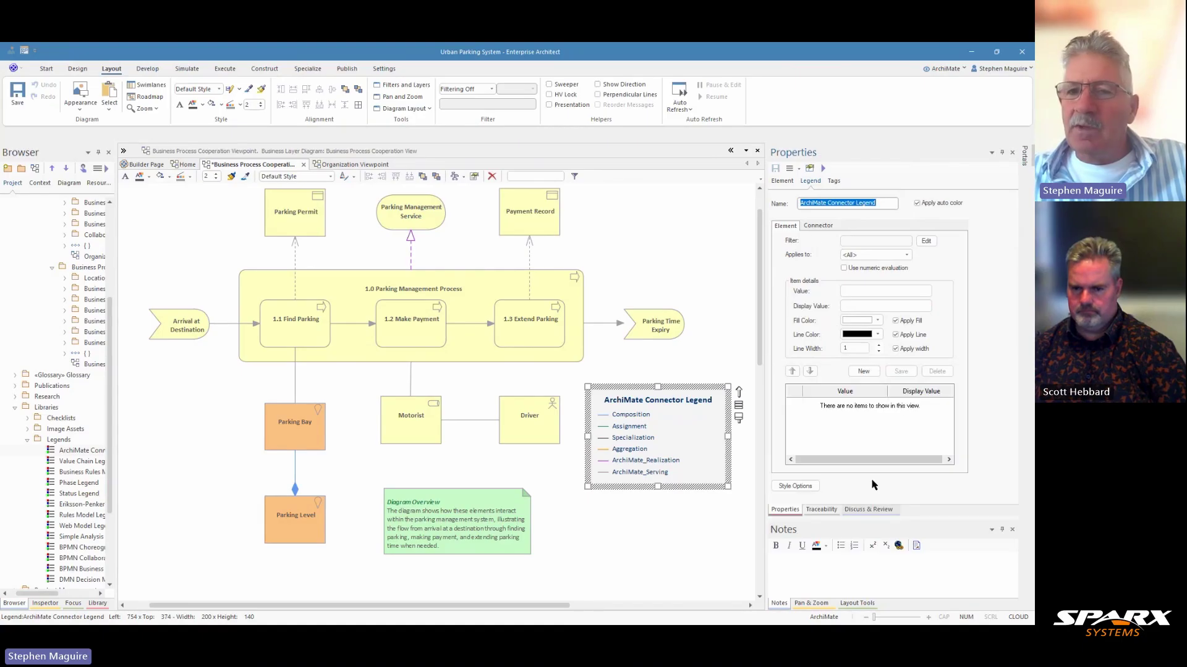
pyautogui.click(817, 226)
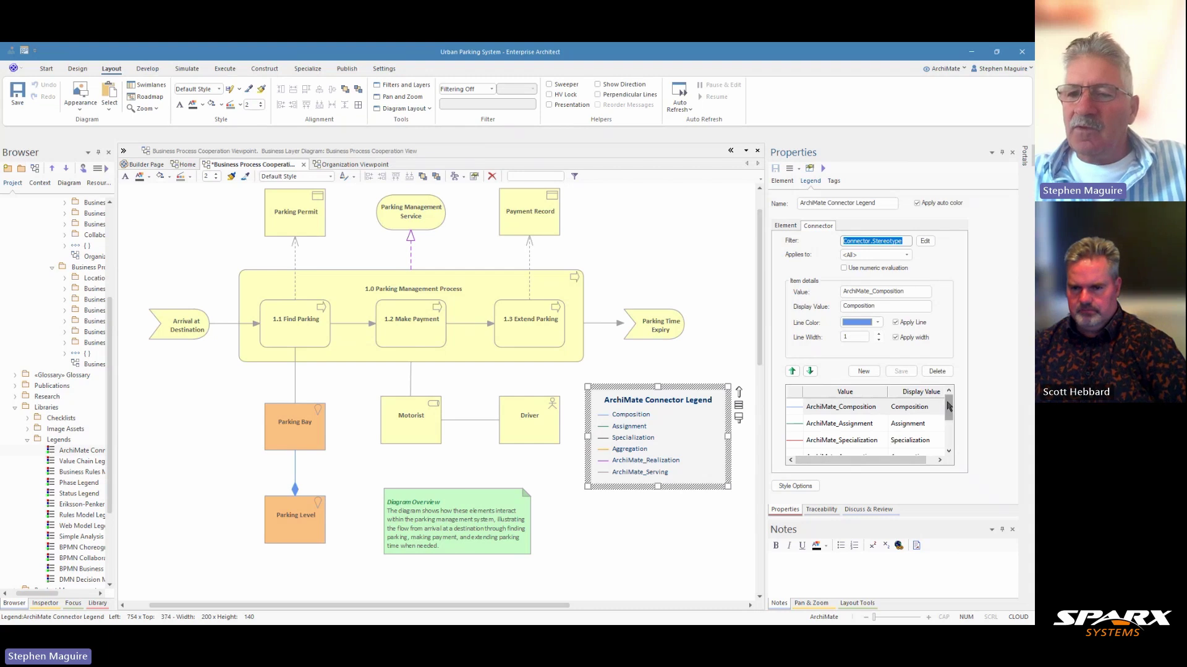
pyautogui.moveTo(949, 406); pyautogui.dragTo(951, 434)
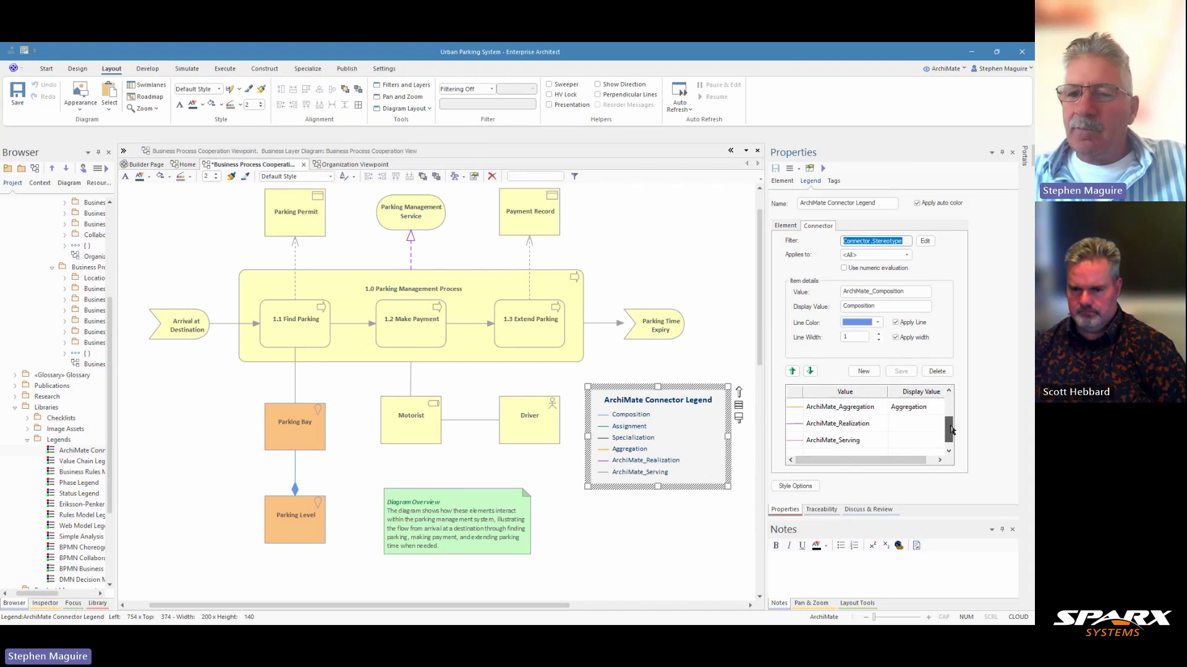
# Give the legend's ArchiMate_Realization item the display value Realization and save it.
pyautogui.click(905, 427)
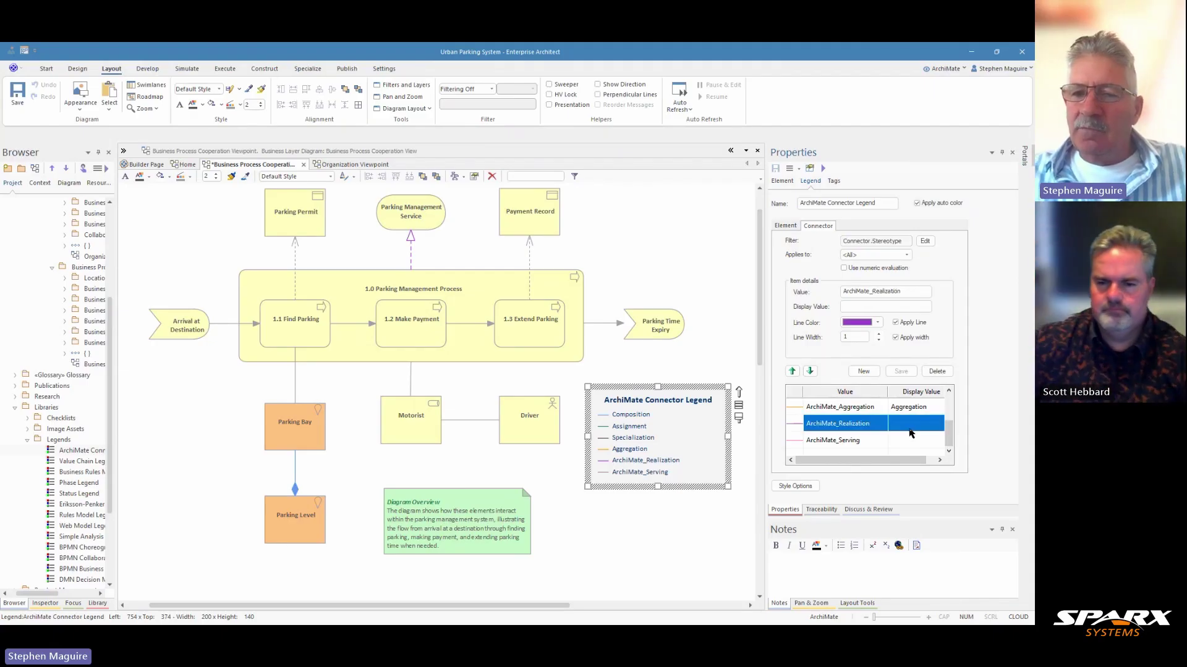
pyautogui.click(866, 307)
pyautogui.write('Realization')
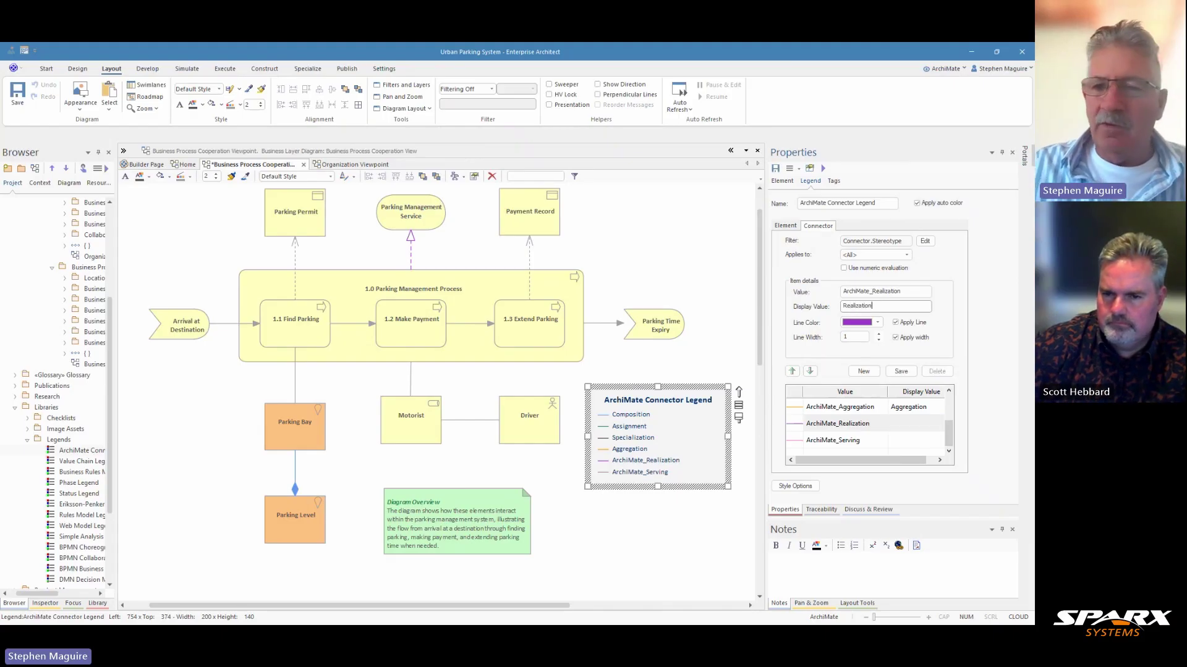
pyautogui.click(908, 374)
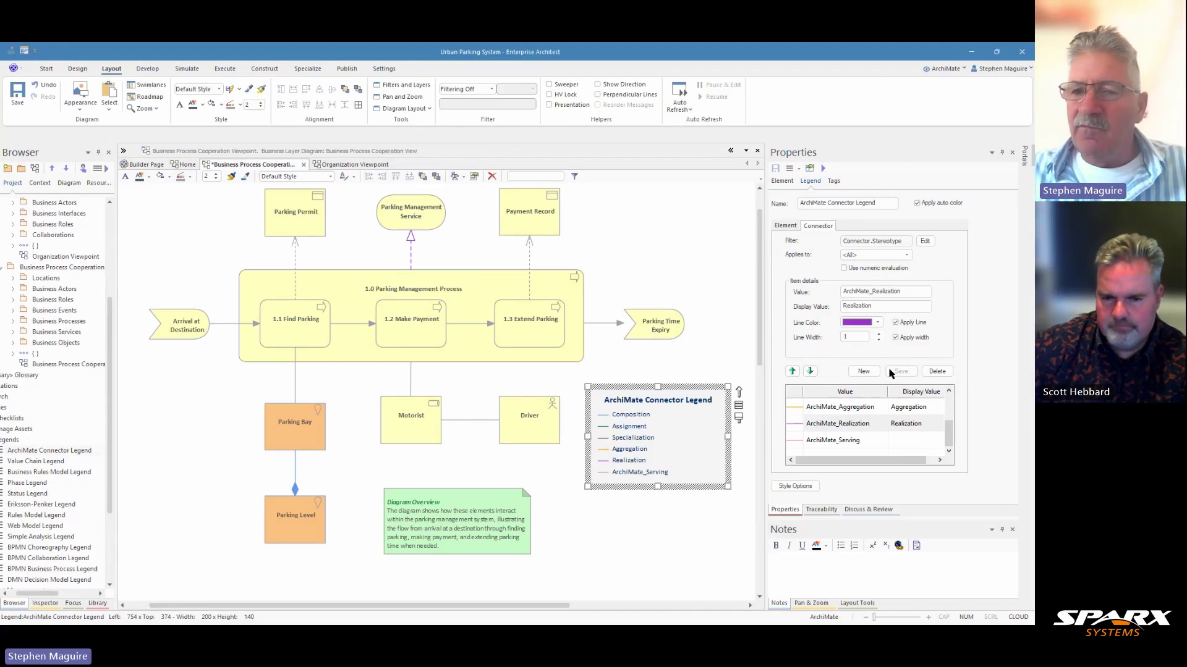
# Give the legend's ArchiMate_Serving item the display value Serving and save it.
pyautogui.click(903, 441)
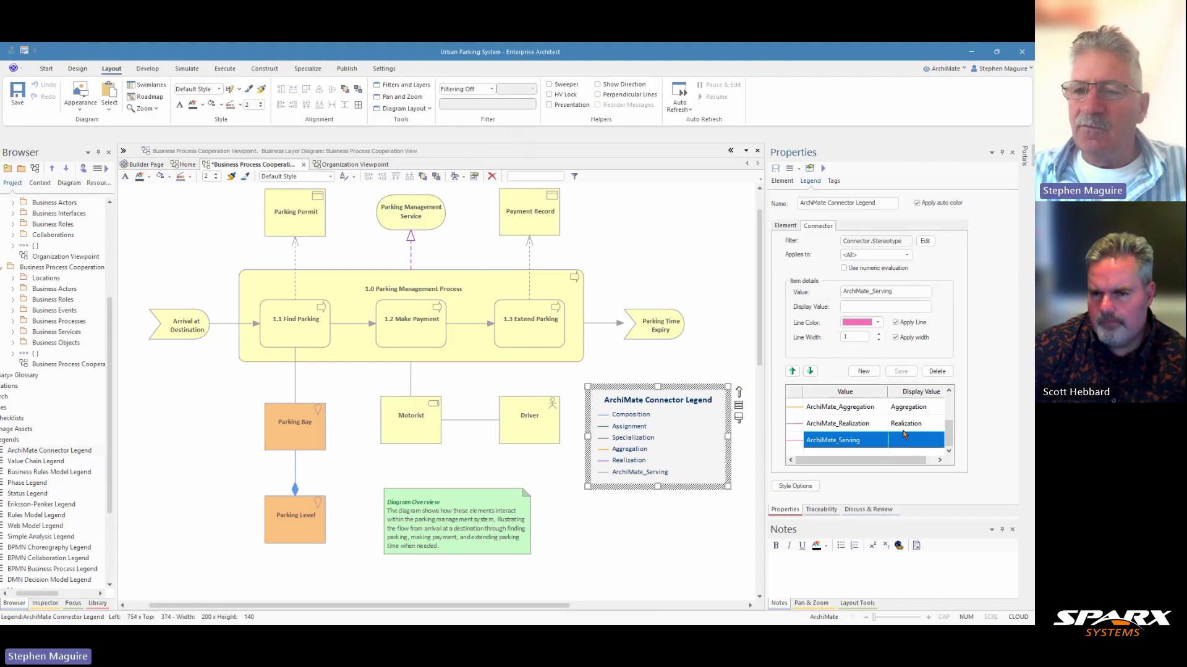
pyautogui.click(853, 303)
pyautogui.write('Servin')
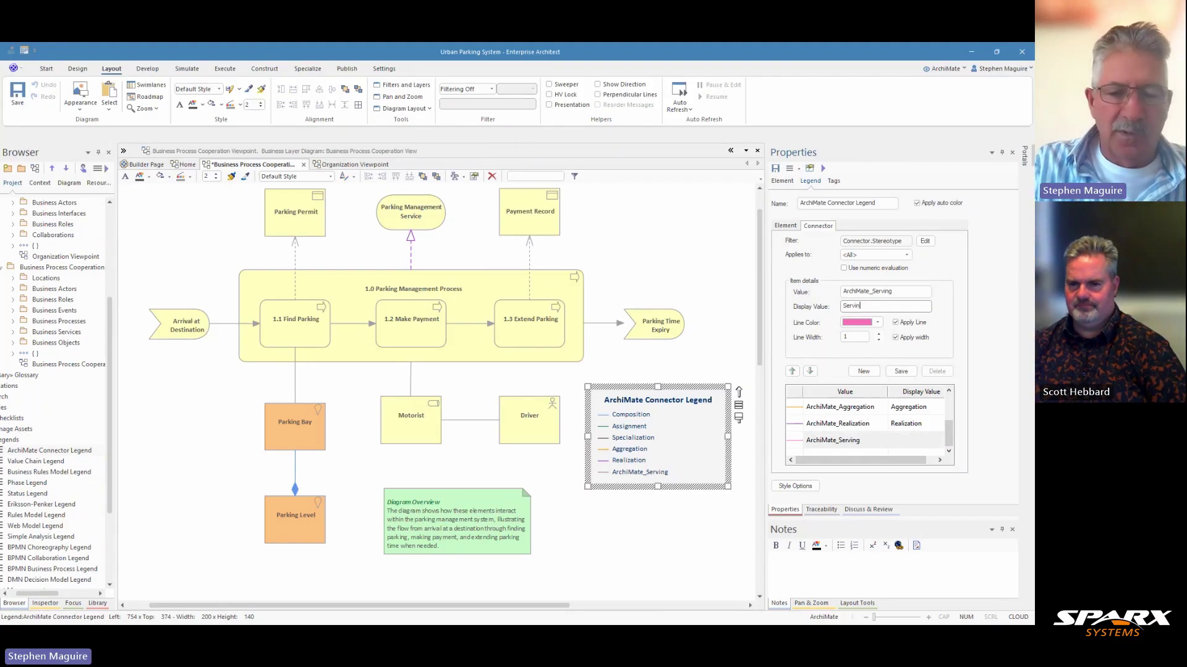
pyautogui.write('g')
pyautogui.click(901, 370)
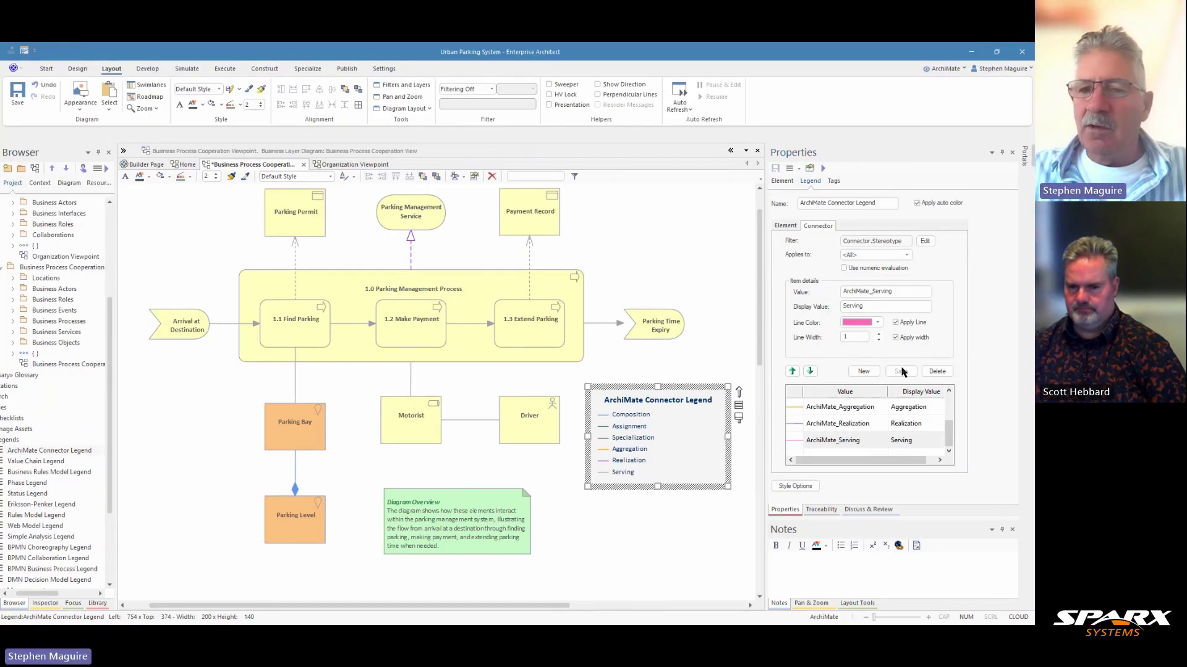
# Add a connector item with the value ArchiMate_Triggering and a teal line color to the legend.
pyautogui.click(868, 372)
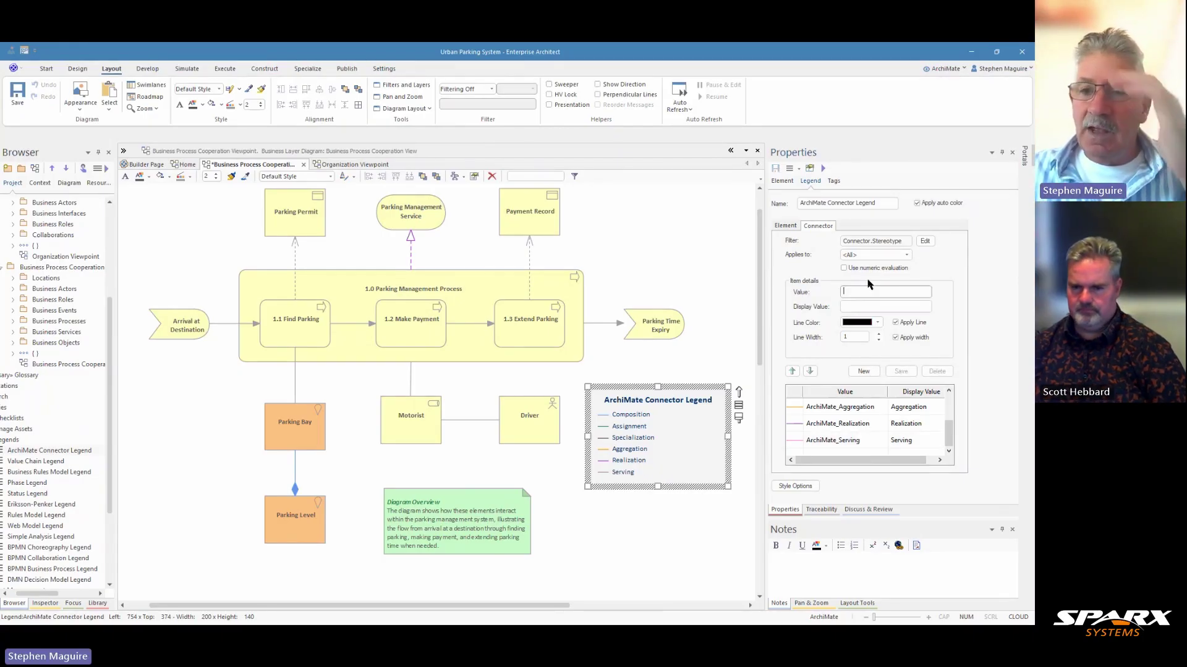
pyautogui.write('A')
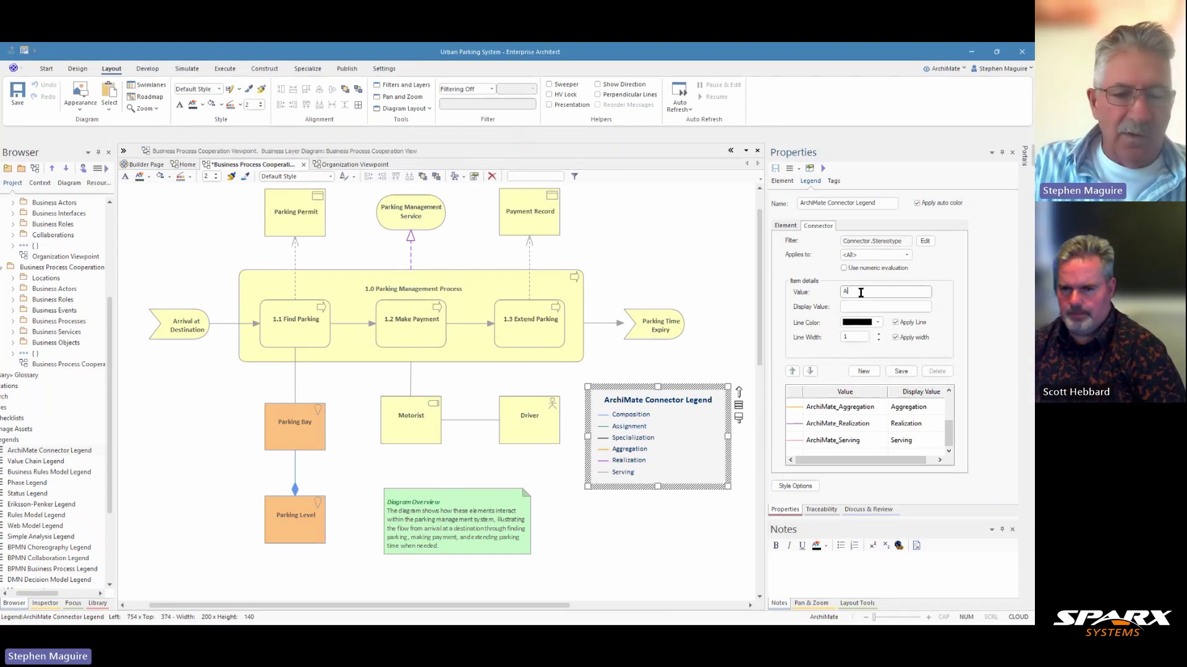
pyautogui.write('rchiMate')
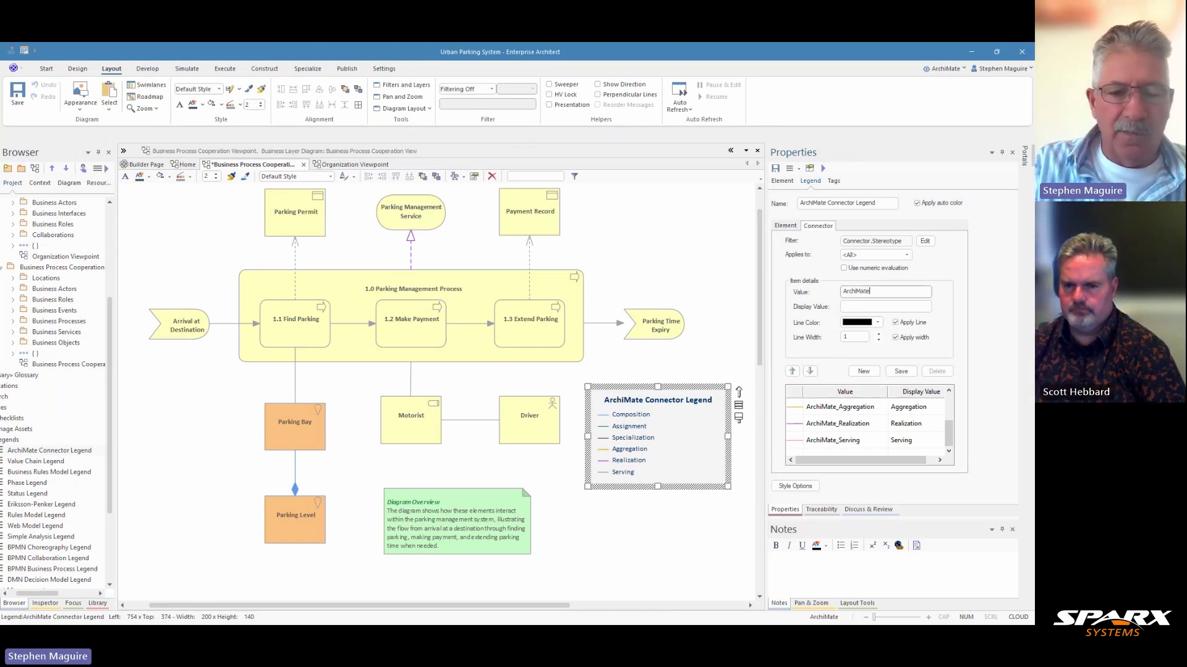
pyautogui.write('_')
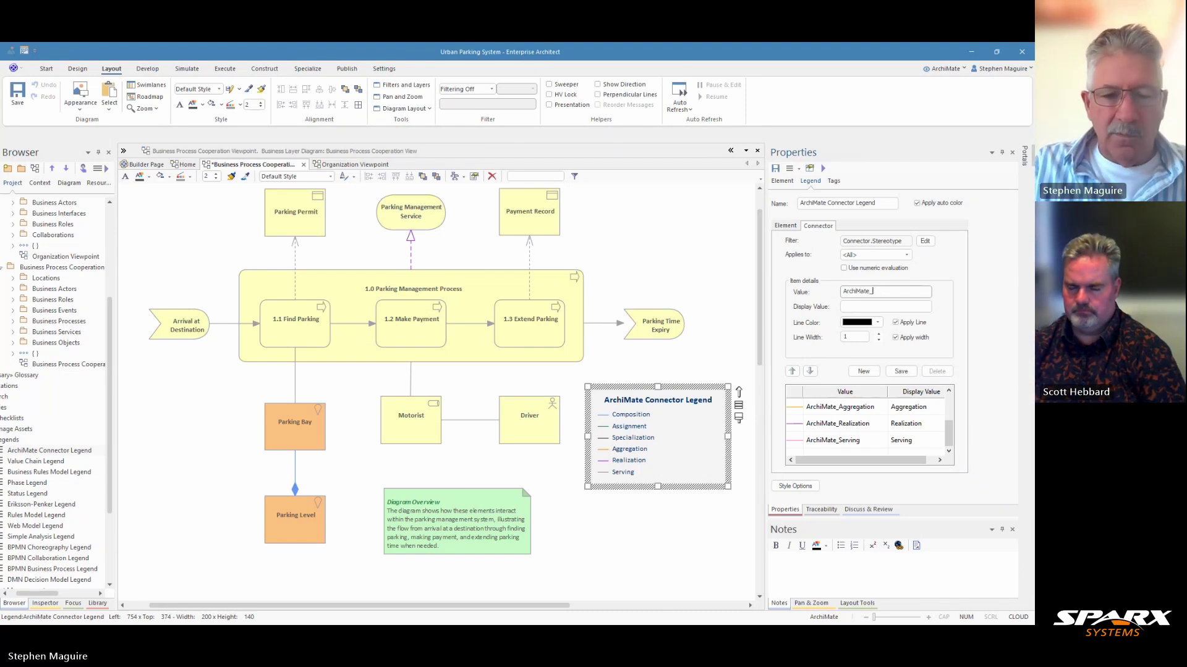
pyautogui.write('Triggering')
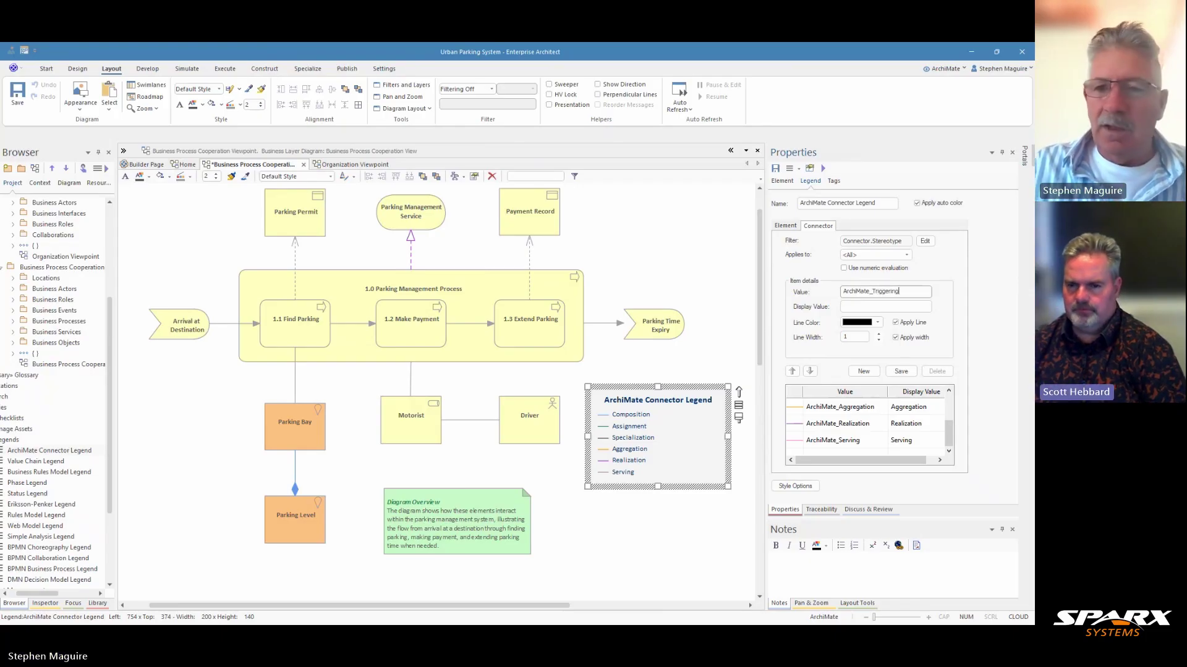
pyautogui.click(875, 322)
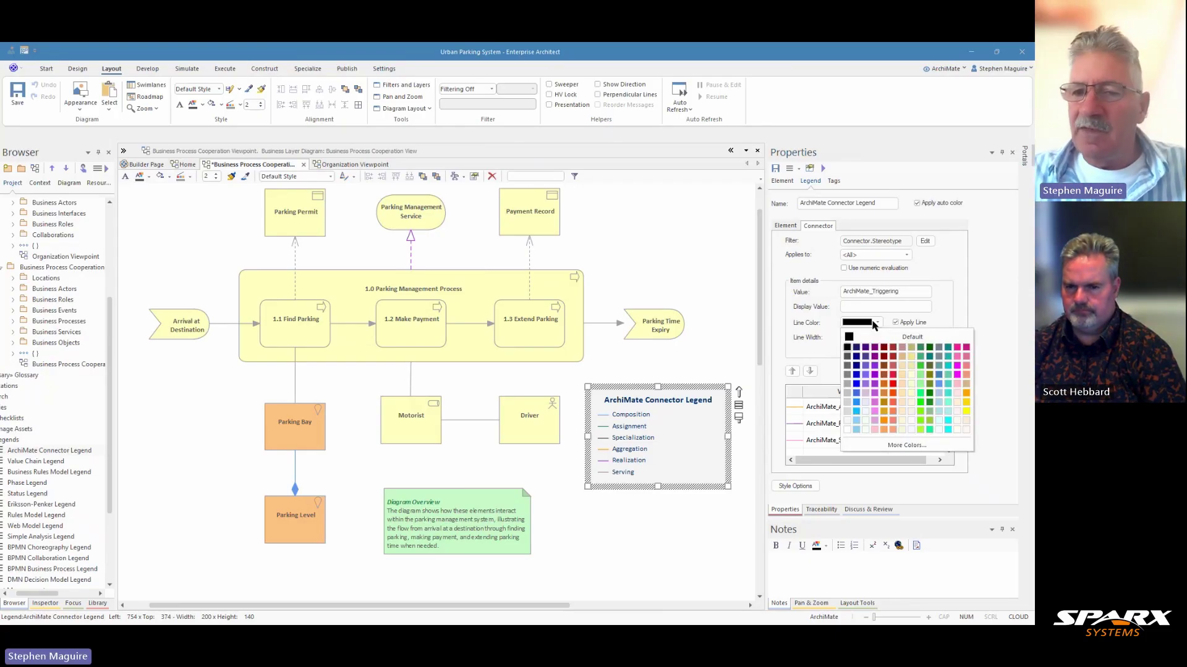
pyautogui.click(949, 366)
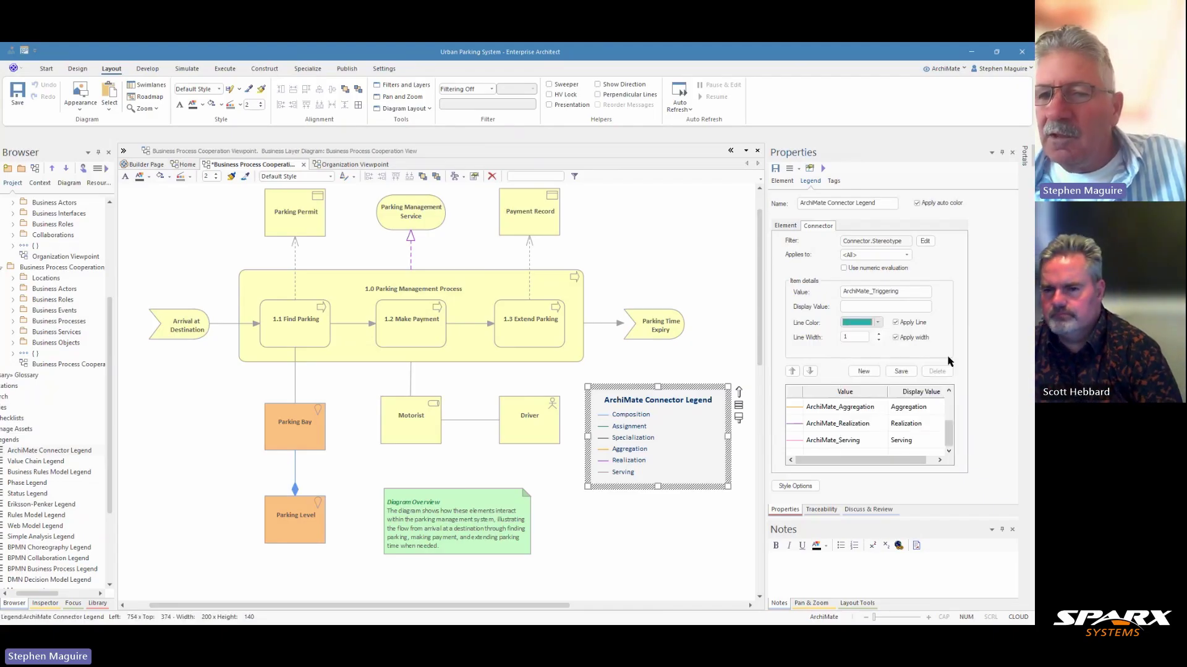
pyautogui.click(902, 372)
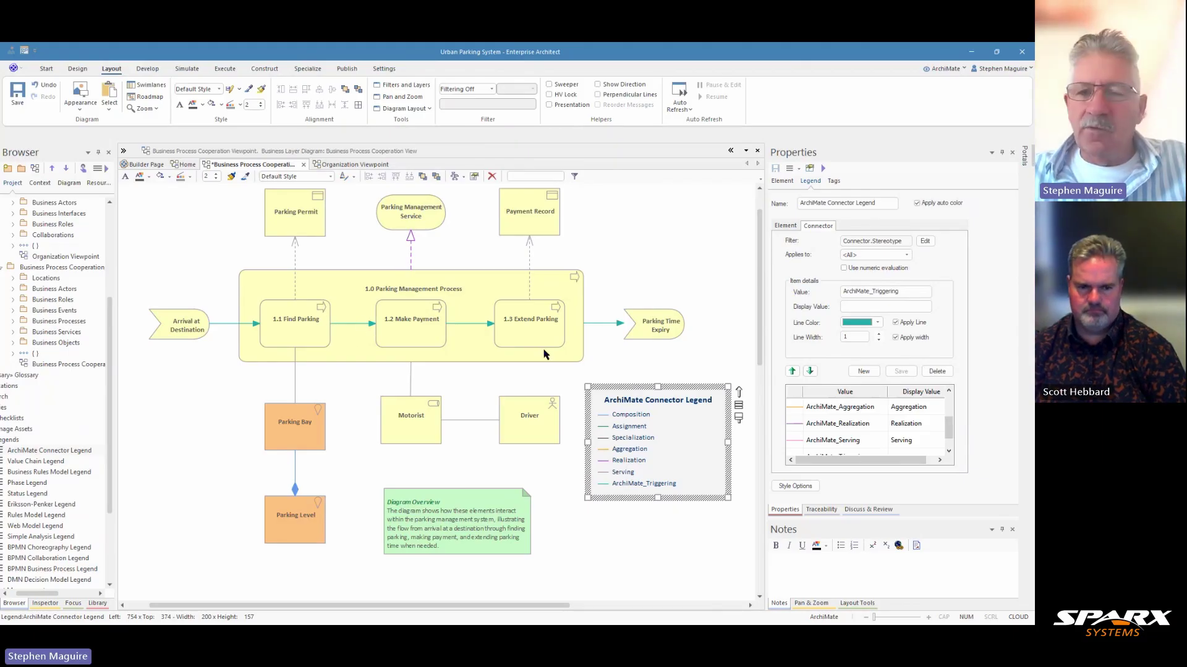
# Set the display value of the legend's ArchiMate_Triggering item to Triggering and save it.
pyautogui.click(854, 307)
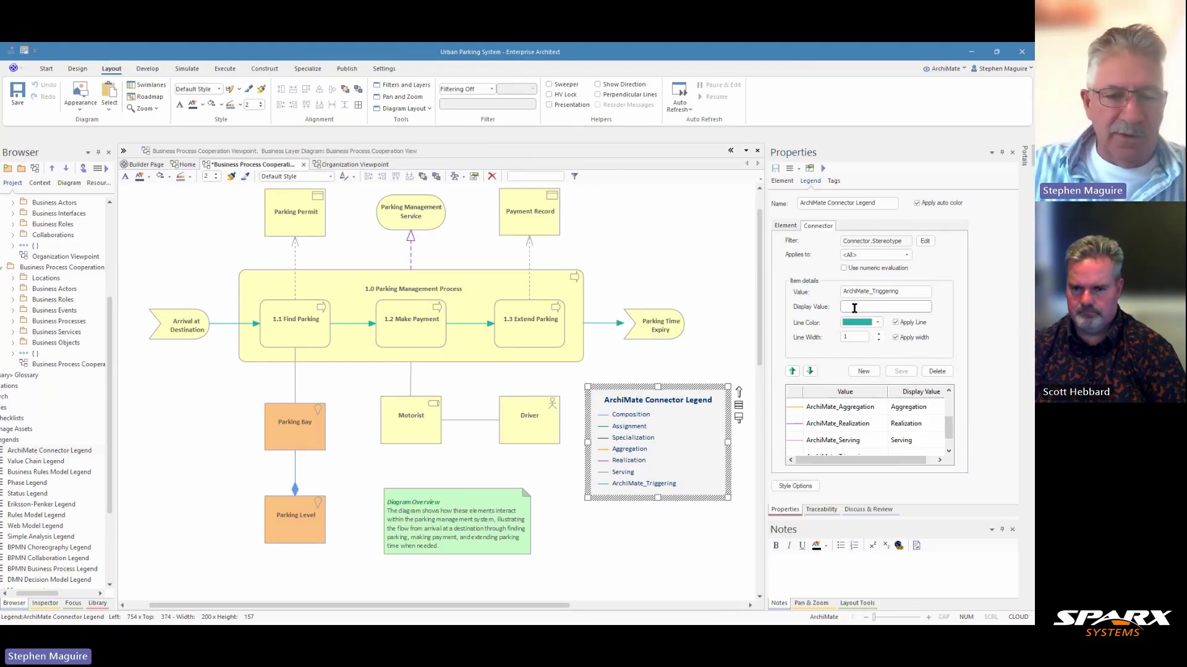
pyautogui.write('Triggering')
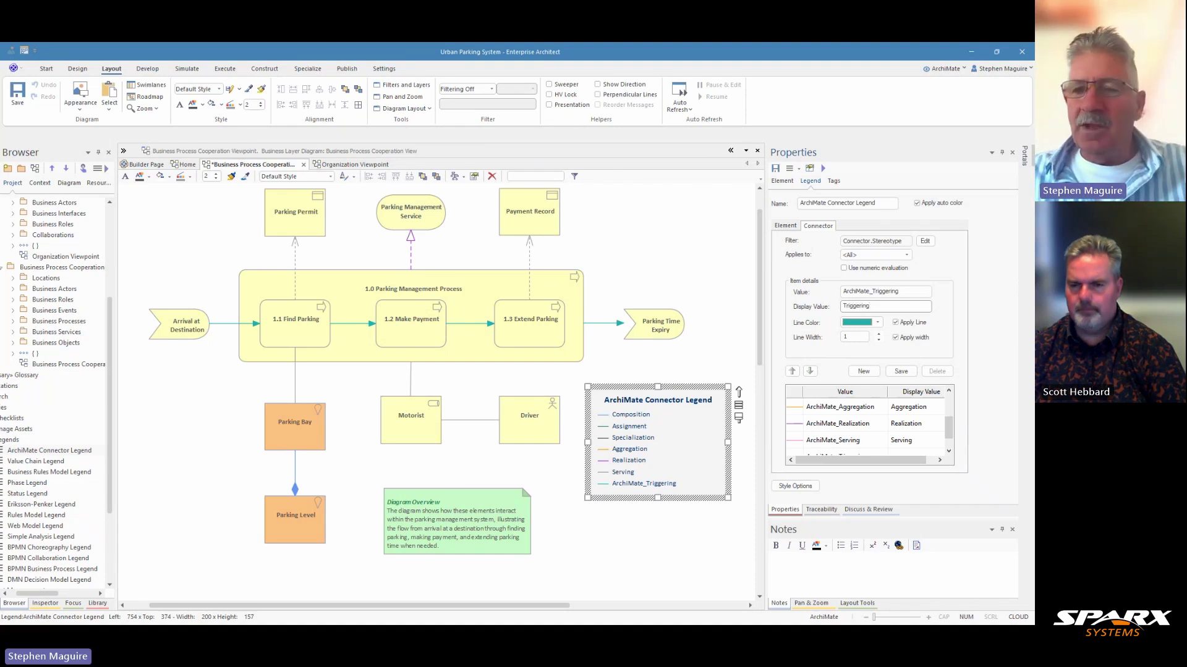
pyautogui.click(902, 372)
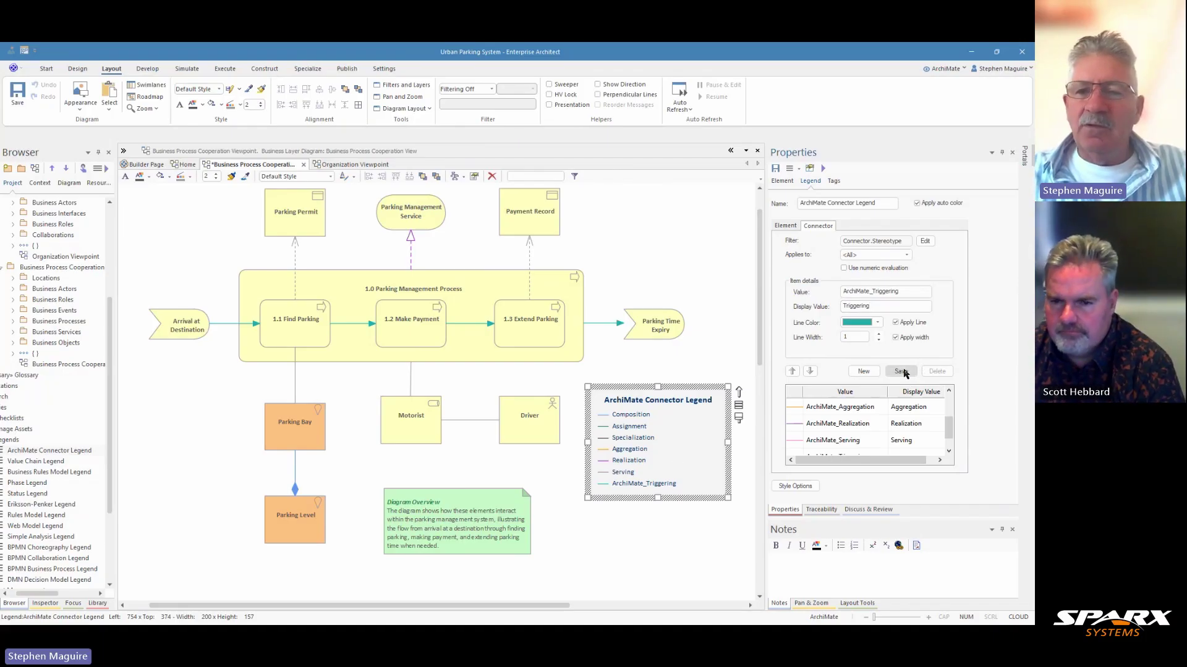
# Change the stereotype of the connector from 1.1 Find Parking to 1.2 Make Payment to ArchiMate_Flow.
pyautogui.click(355, 323)
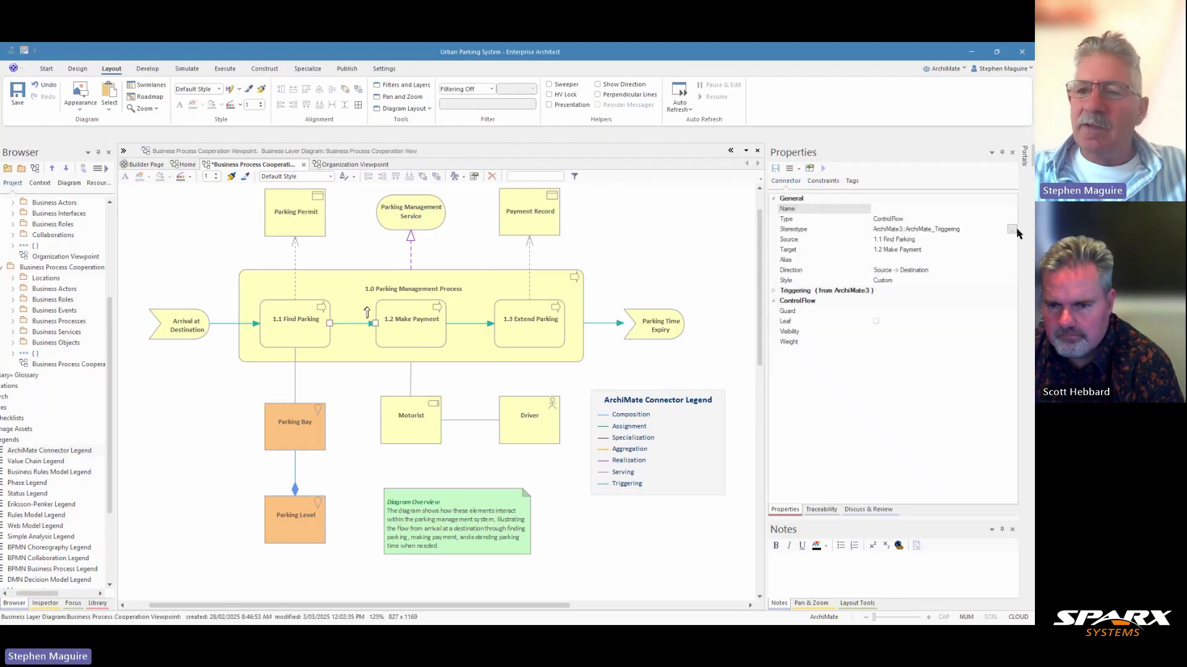
pyautogui.click(1011, 231)
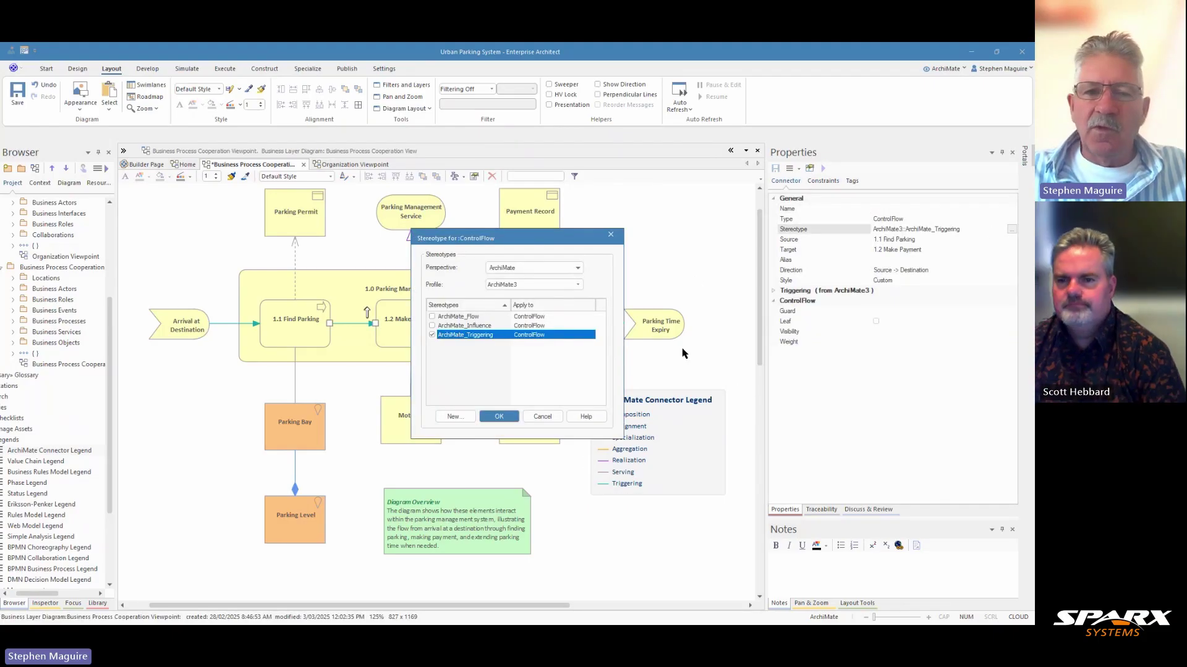
pyautogui.click(432, 317)
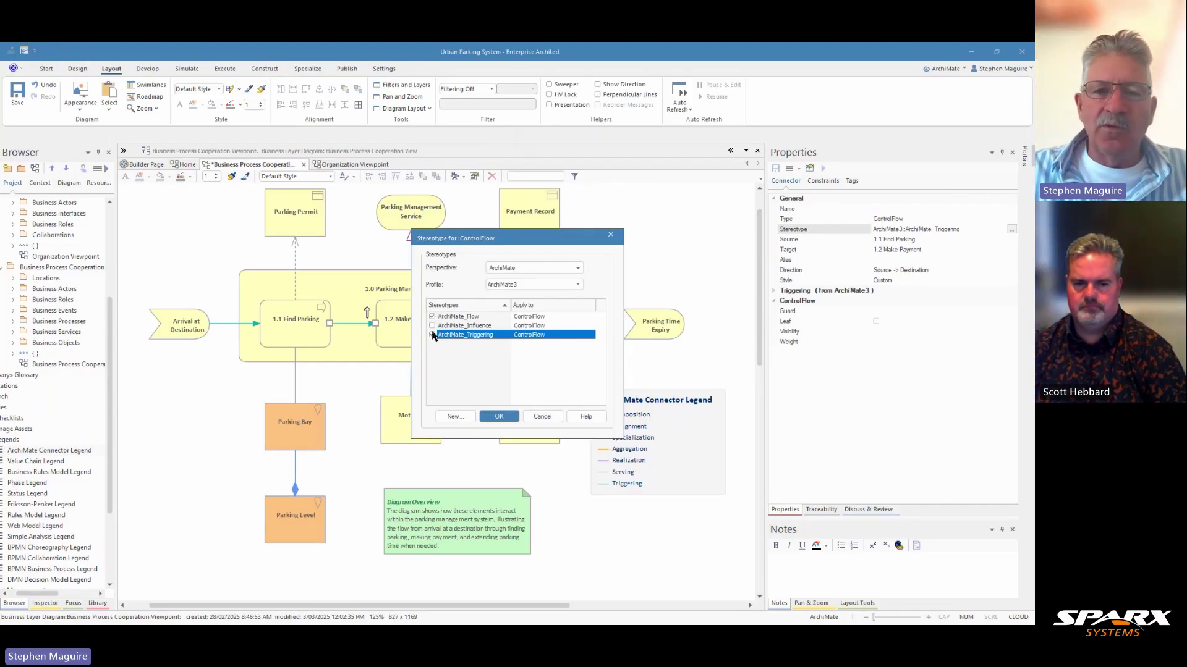
pyautogui.click(432, 335)
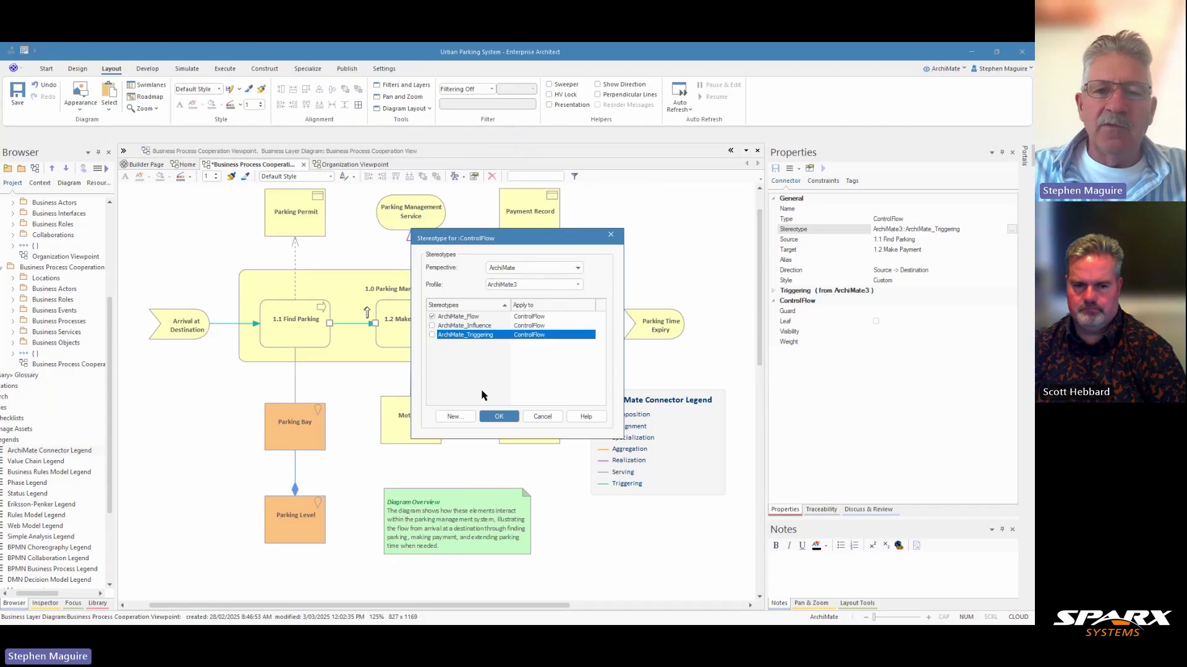
pyautogui.click(500, 417)
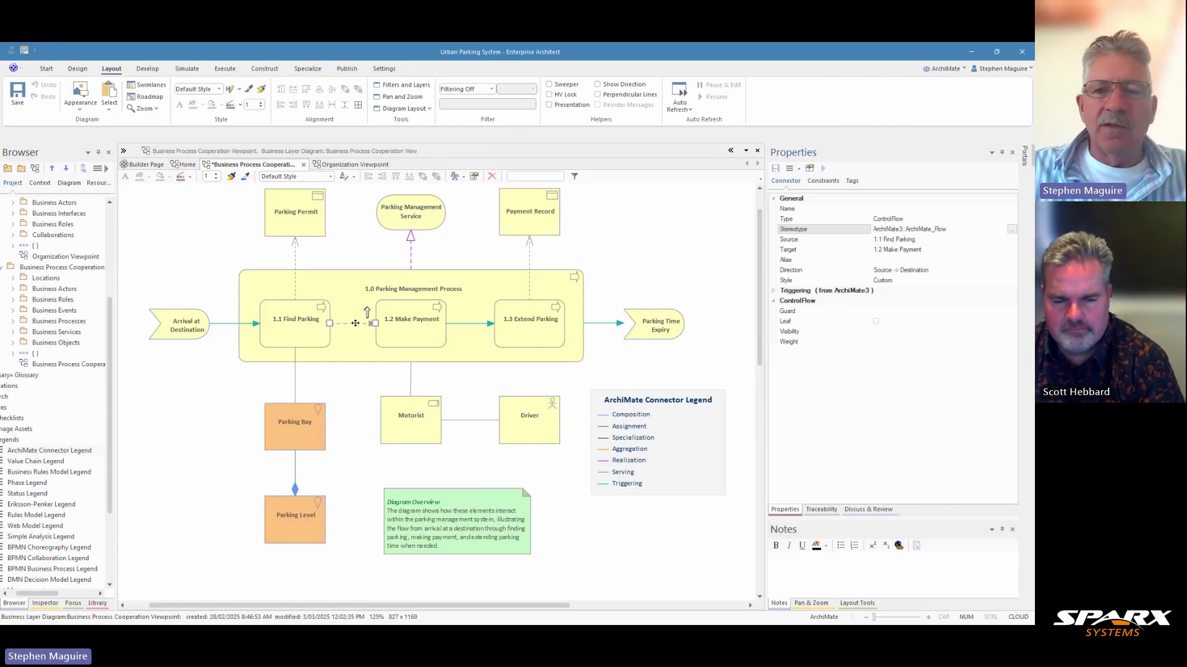
# Change the stereotype of the connector from 1.2 Make Payment to 1.3 Extend Parking to ArchiMate_Flow.
pyautogui.click(479, 322)
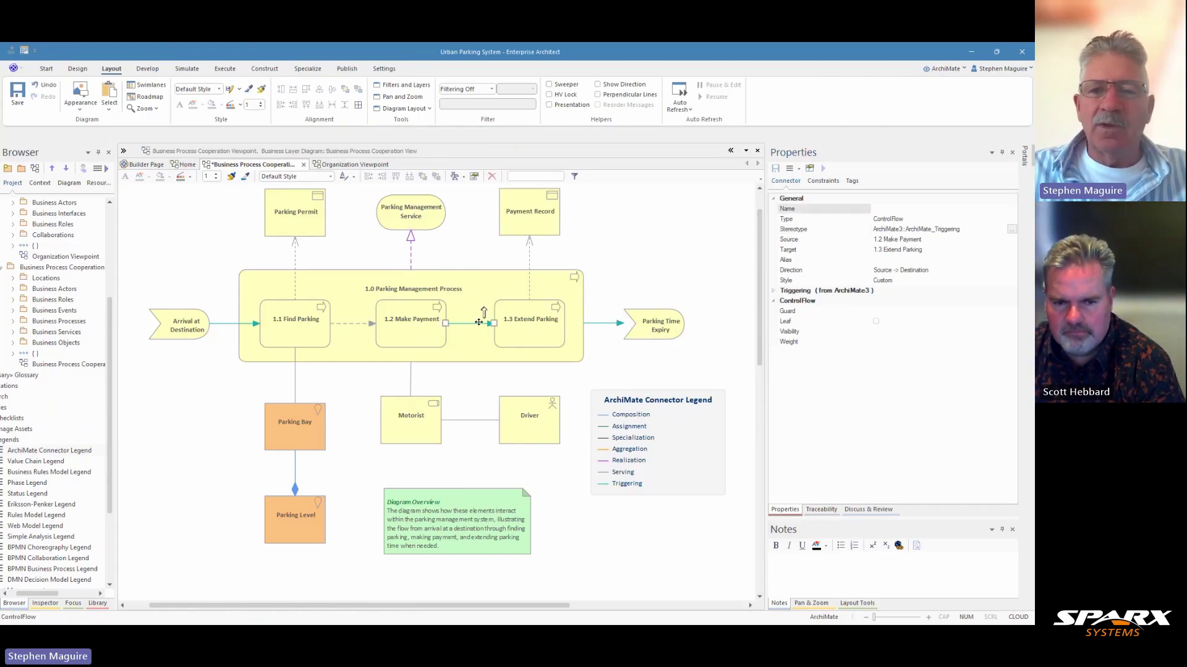
pyautogui.click(1011, 230)
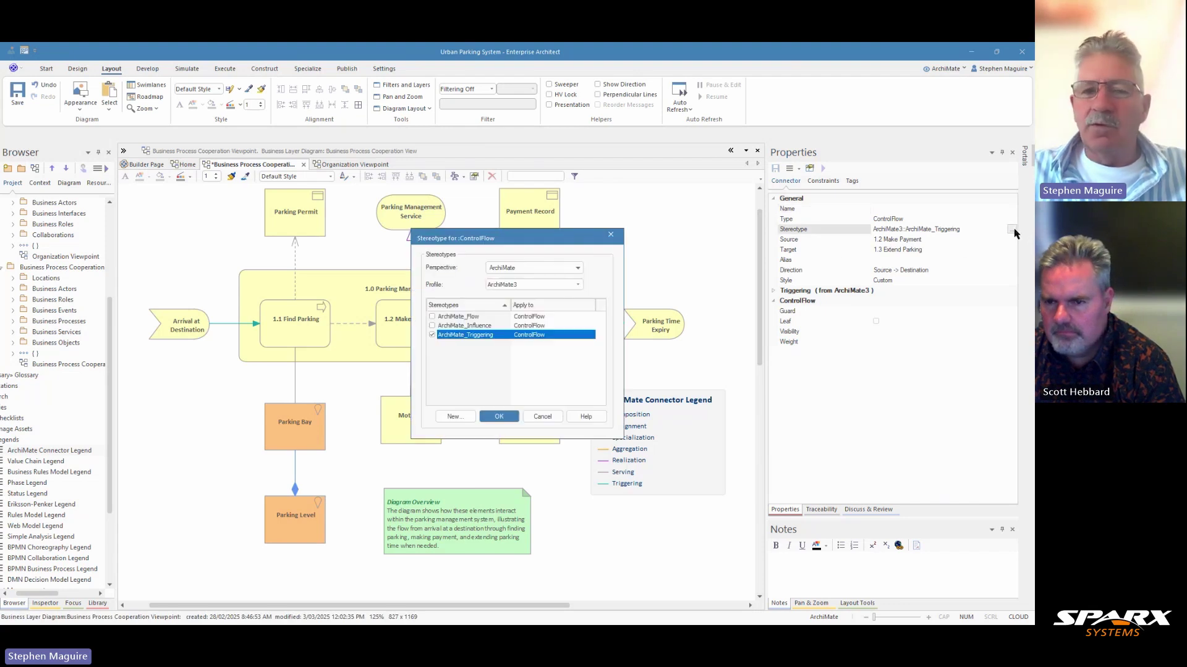
pyautogui.click(432, 317)
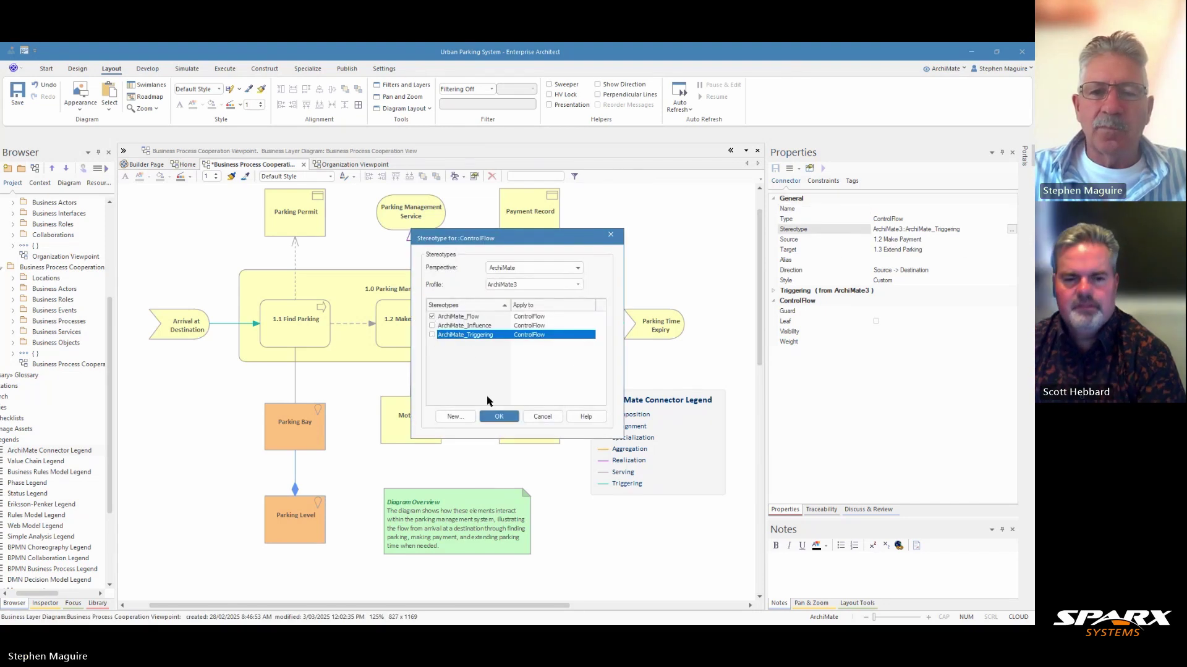
pyautogui.click(498, 418)
pyautogui.click(629, 263)
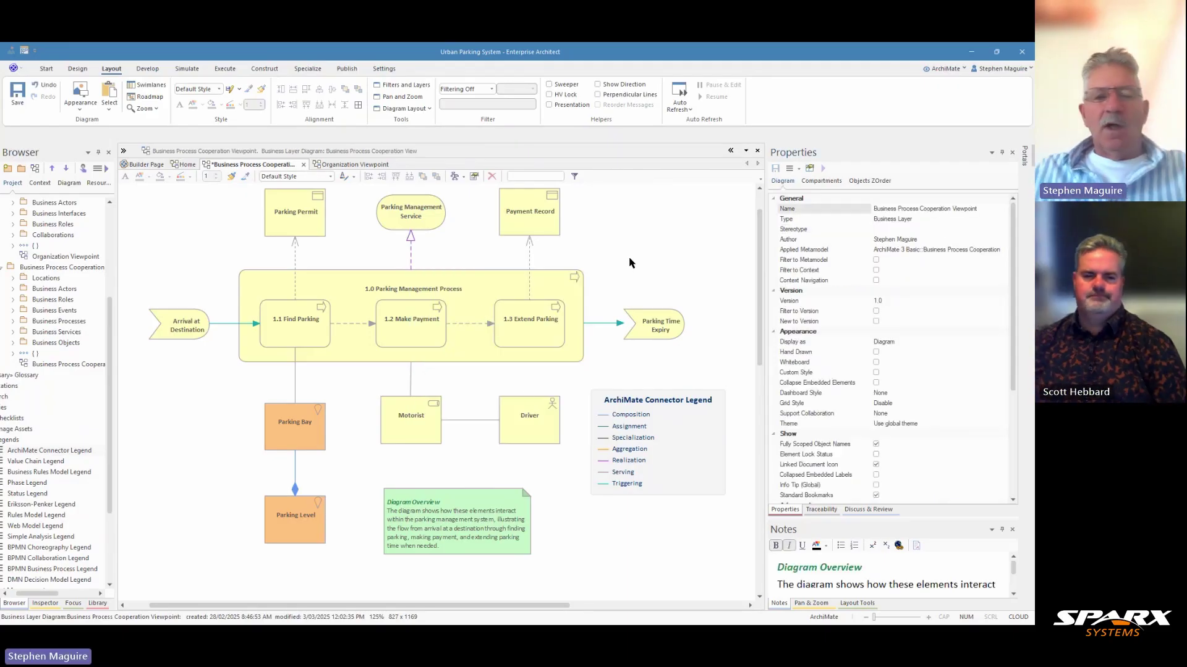